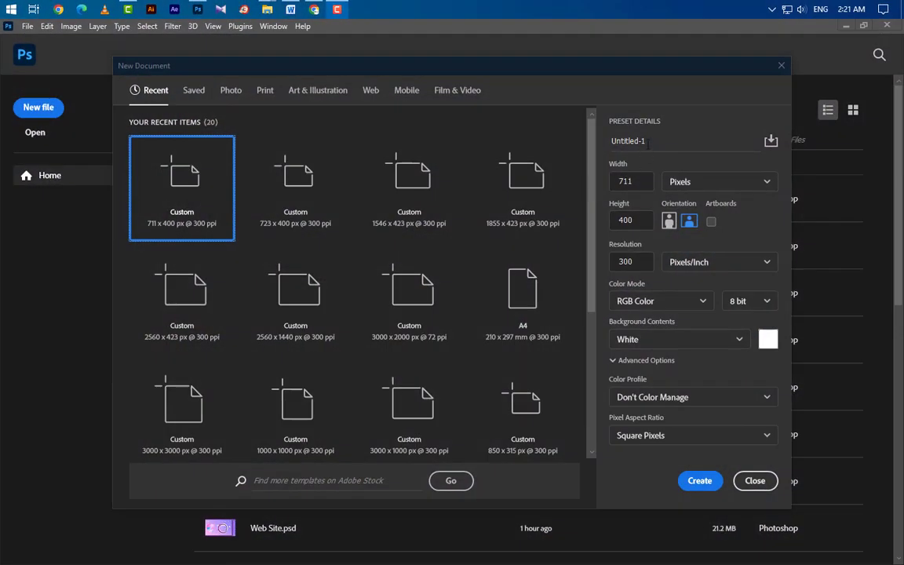
Step: Create a 711 x 400 px document at 300 ppi named Landing Page Design
{"action": "left_click_drag", "start_coordinate": [646, 141], "coordinate": [637, 141]}
{"action": "type", "text": "Land"}
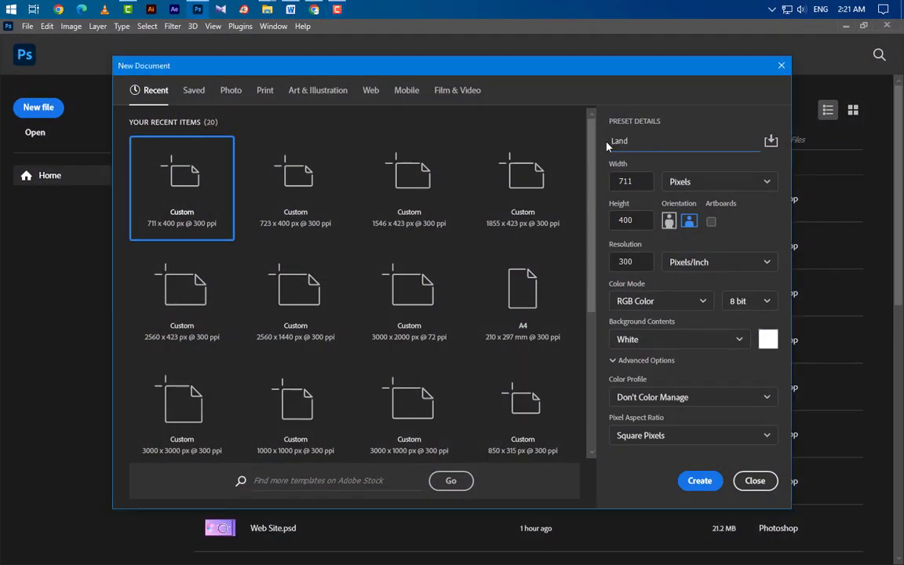
{"action": "type", "text": "ing Page Design"}
{"action": "left_click", "coordinate": [641, 182]}
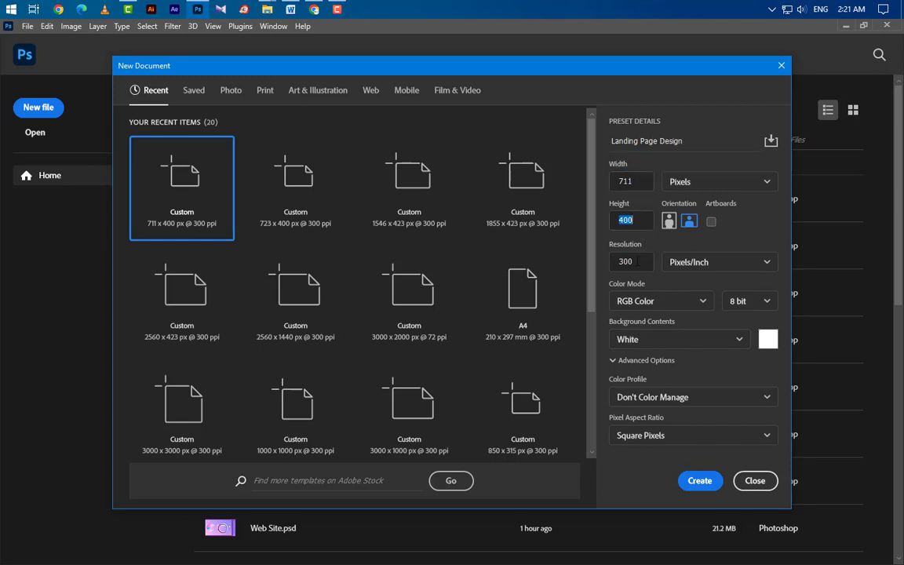
{"action": "left_click", "coordinate": [697, 480]}
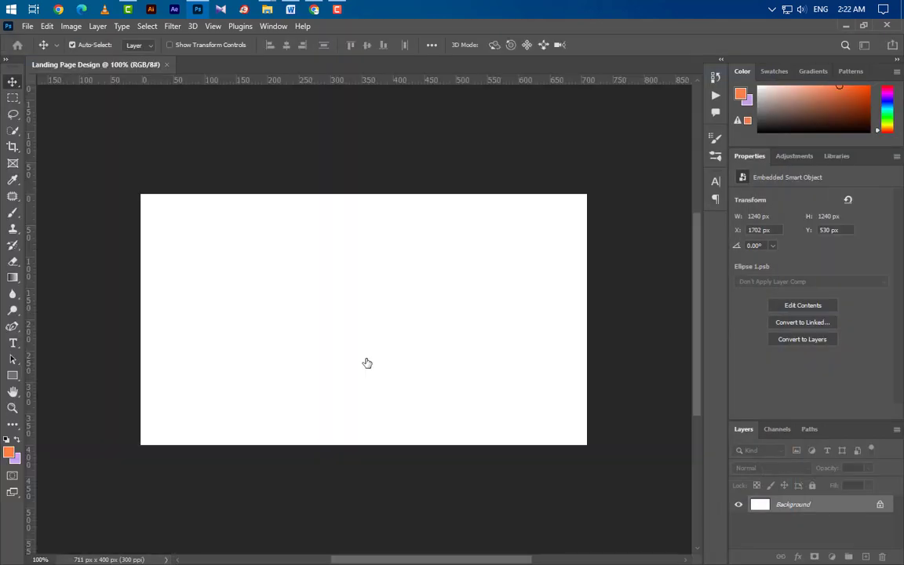
Step: Resize the image to 3000 px wide, keeping its proportions
{"action": "left_click", "coordinate": [70, 26]}
{"action": "left_click", "coordinate": [91, 119]}
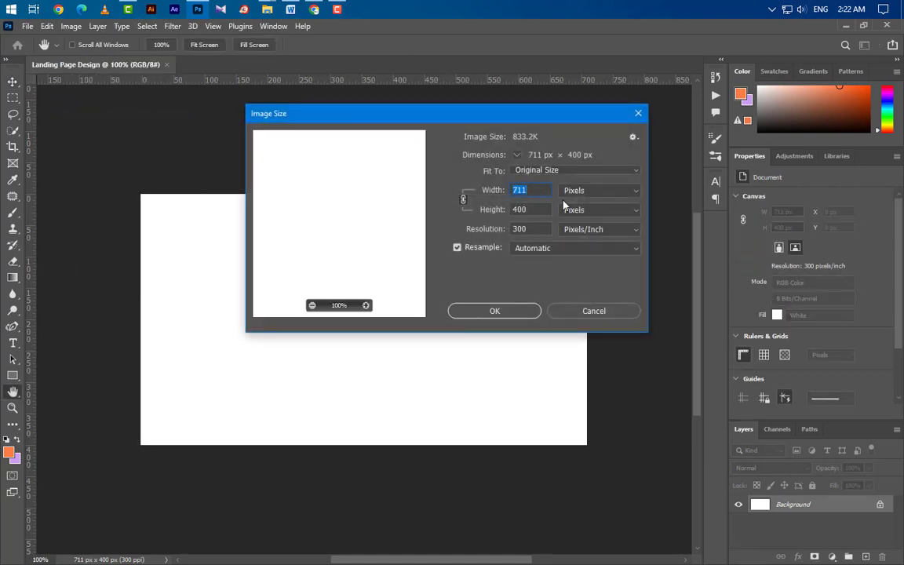
{"action": "type", "text": "3000"}
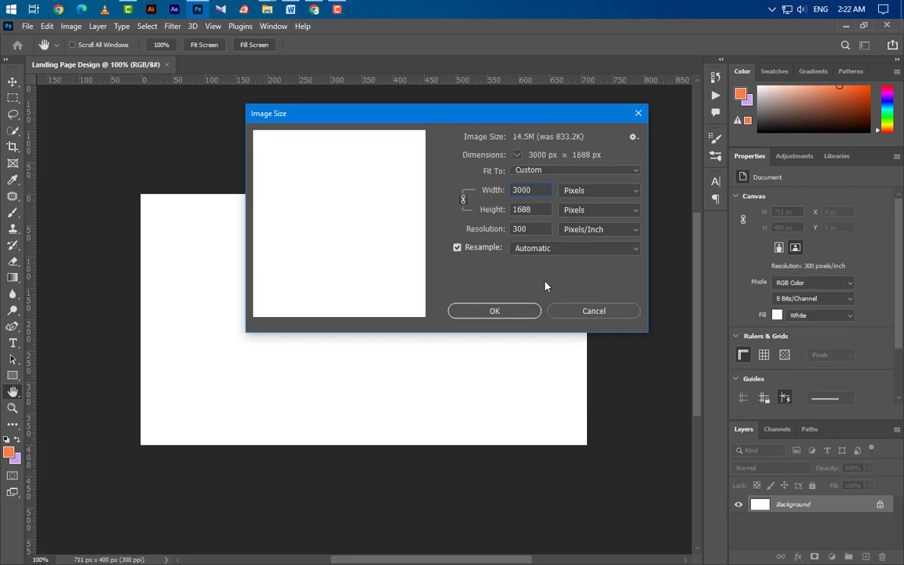
{"action": "left_click", "coordinate": [506, 315]}
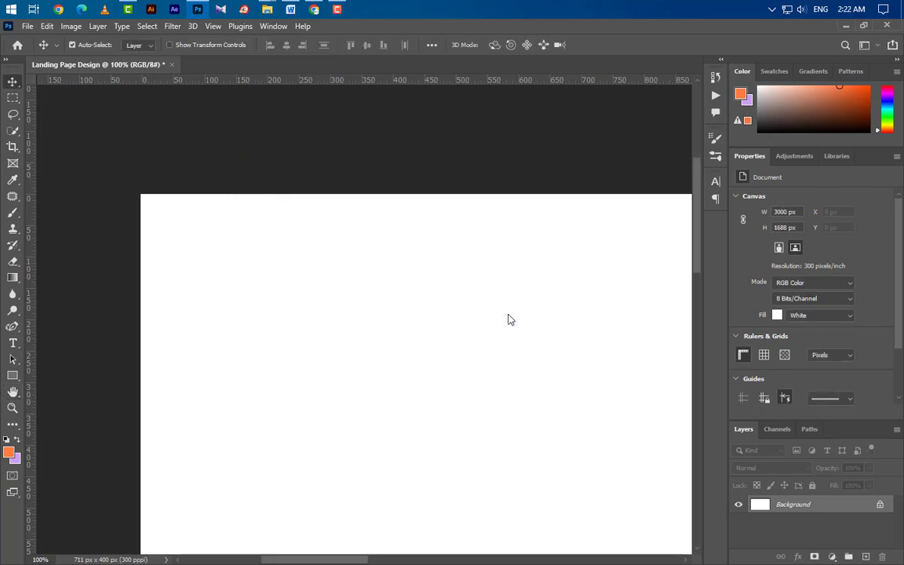
Step: Show the grid over the whole blank canvas
{"action": "scroll", "coordinate": [251, 269], "scroll_direction": "down", "scroll_amount": 8}
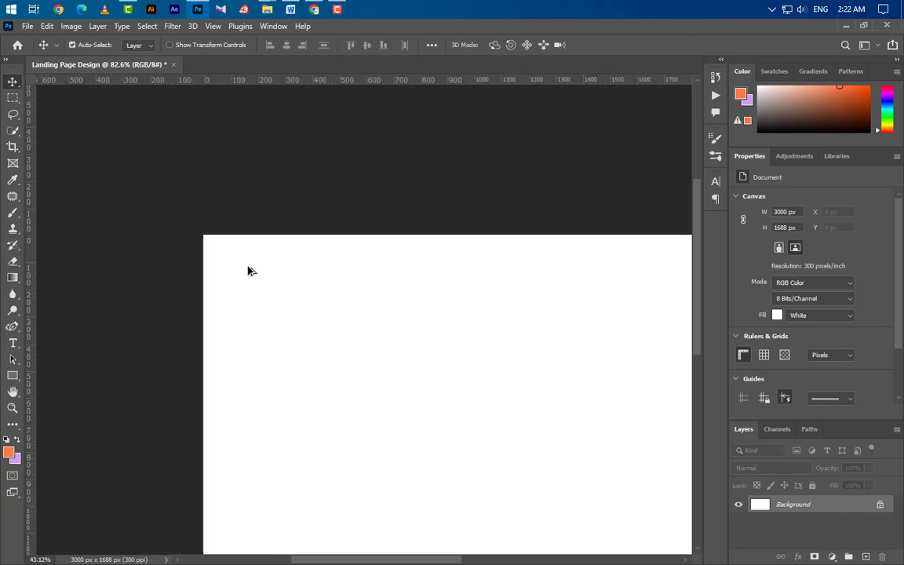
{"action": "scroll", "coordinate": [353, 367], "scroll_direction": "down", "scroll_amount": 2}
{"action": "scroll", "coordinate": [476, 430], "scroll_direction": "up", "scroll_amount": 3}
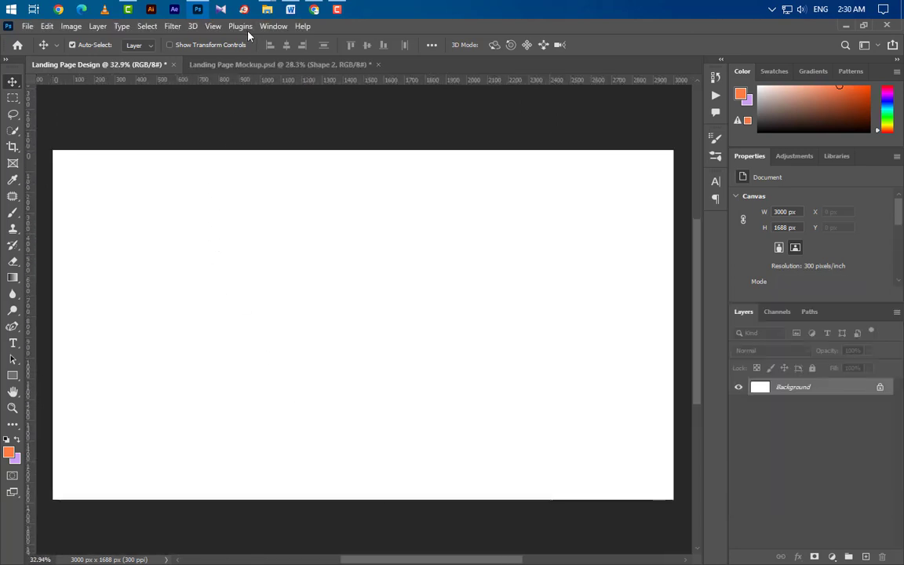
{"action": "left_click", "coordinate": [212, 26]}
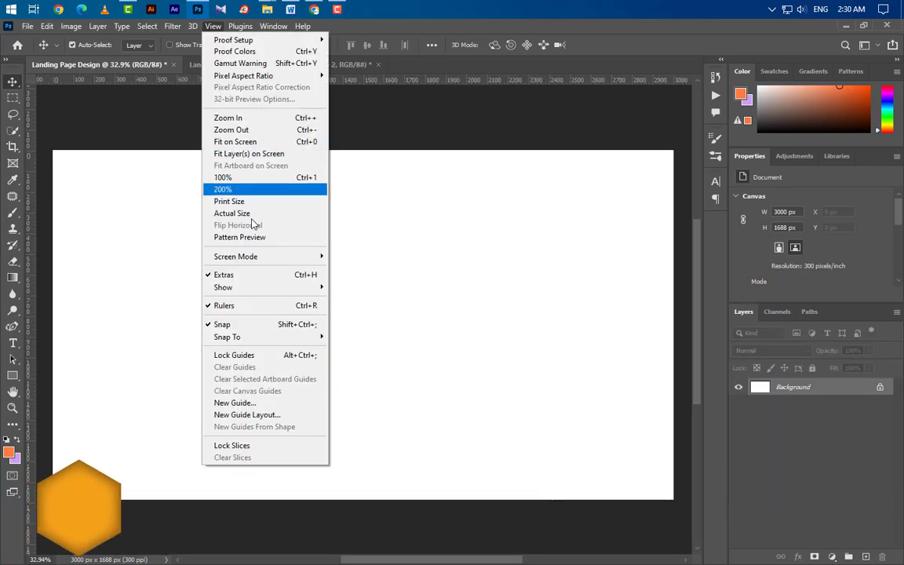
{"action": "mouse_move", "coordinate": [330, 293]}
{"action": "left_click", "coordinate": [349, 323]}
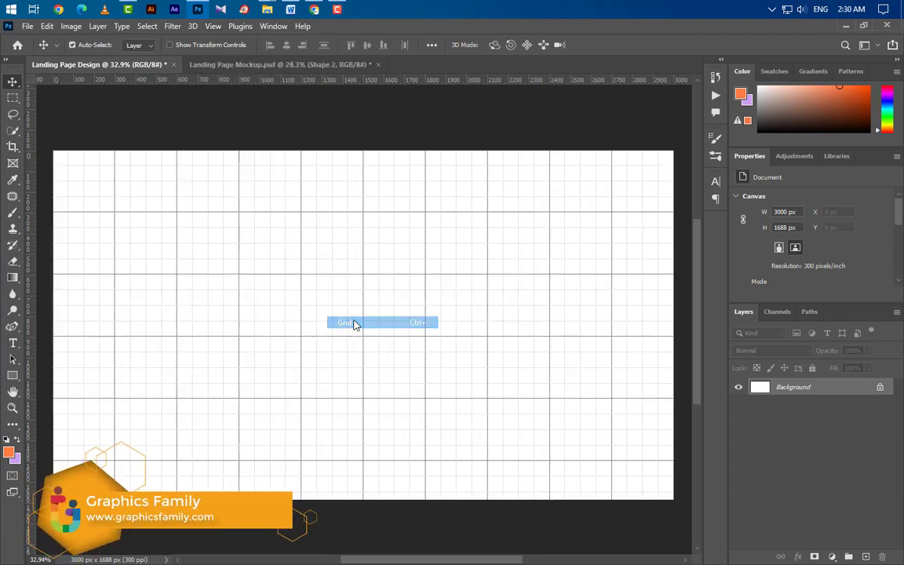
Step: Start an orange Curvature Pen shape at the canvas's top edge, about x 600 px, curving through about (900, 750) and (1900, 580) px
{"action": "left_click", "coordinate": [12, 326]}
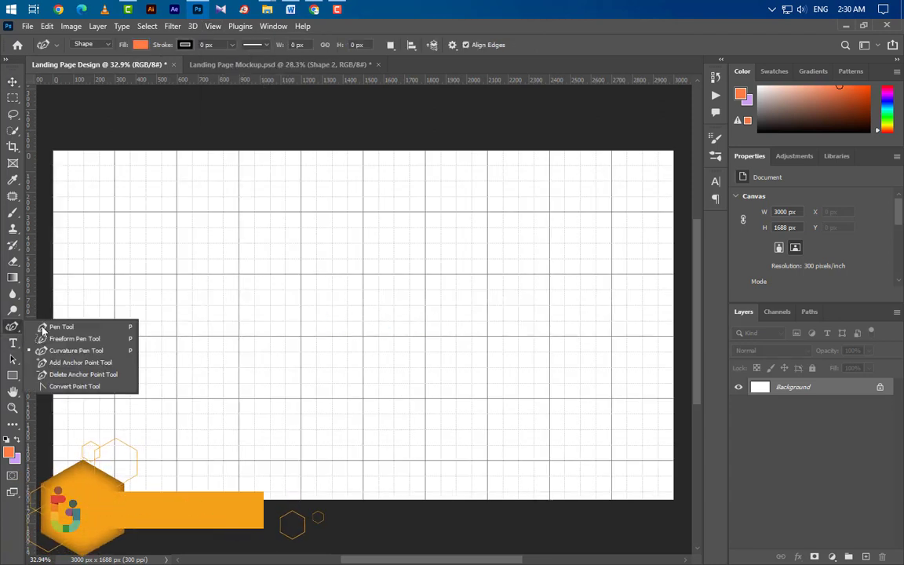
{"action": "left_click", "coordinate": [63, 350]}
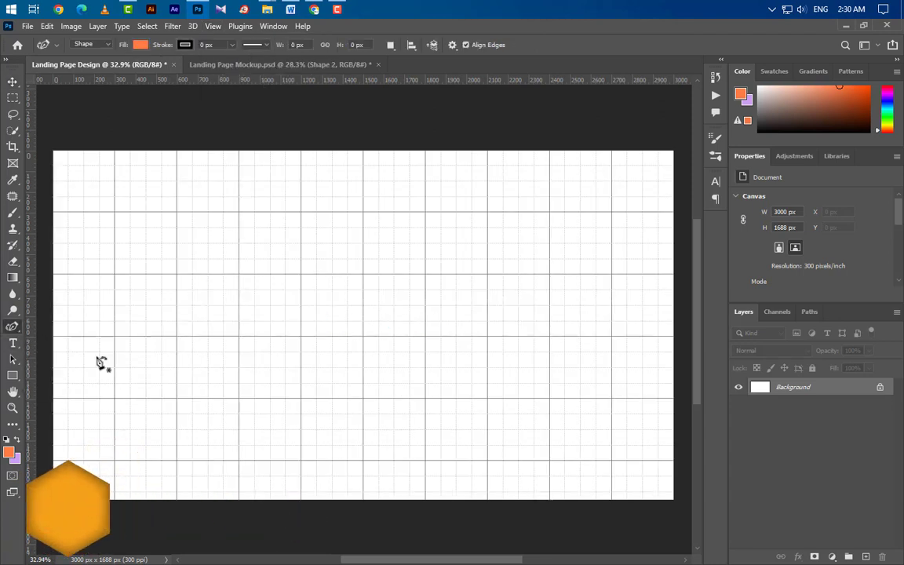
{"action": "left_click", "coordinate": [180, 155]}
{"action": "scroll", "coordinate": [211, 186], "scroll_direction": "up", "scroll_amount": 2}
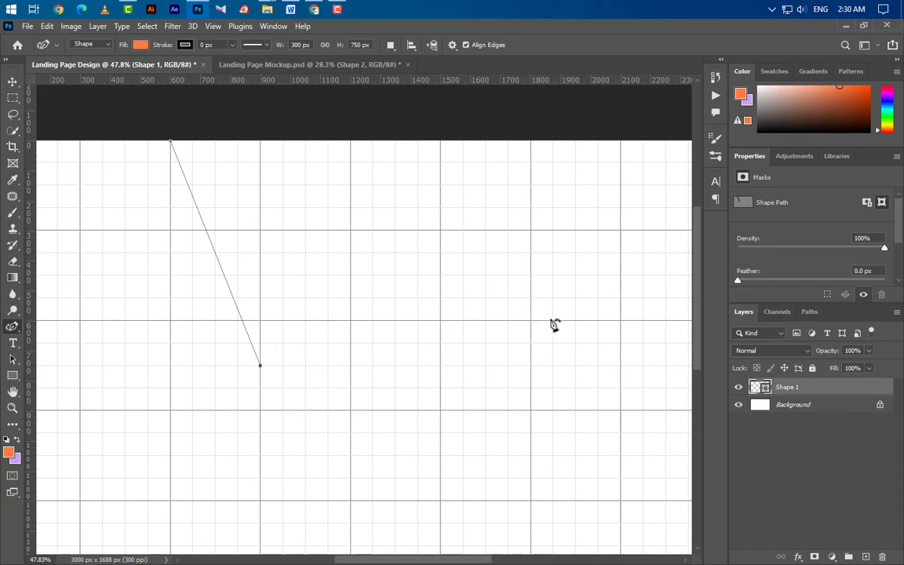
{"action": "scroll", "coordinate": [563, 320], "scroll_direction": "up", "scroll_amount": 1}
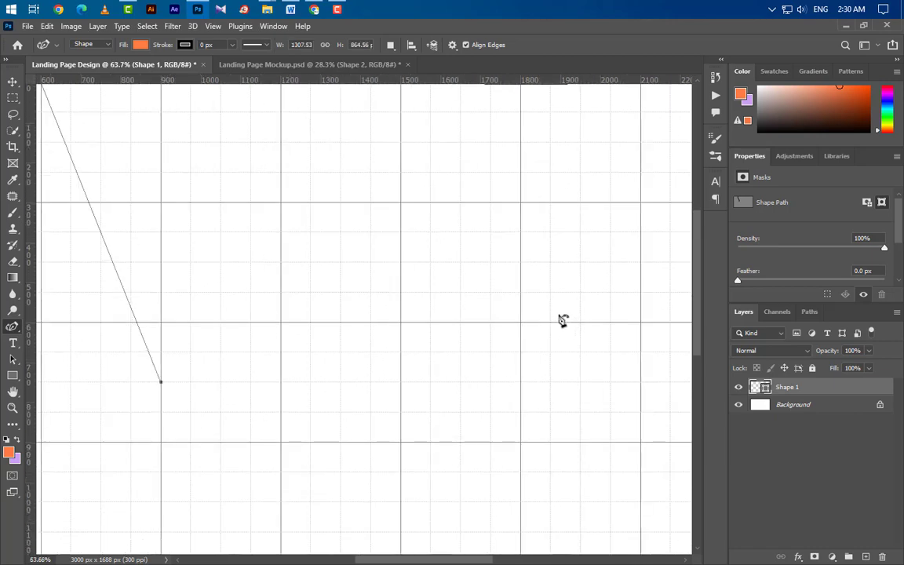
{"action": "left_click", "coordinate": [563, 320]}
{"action": "scroll", "coordinate": [449, 285], "scroll_direction": "down", "scroll_amount": 2}
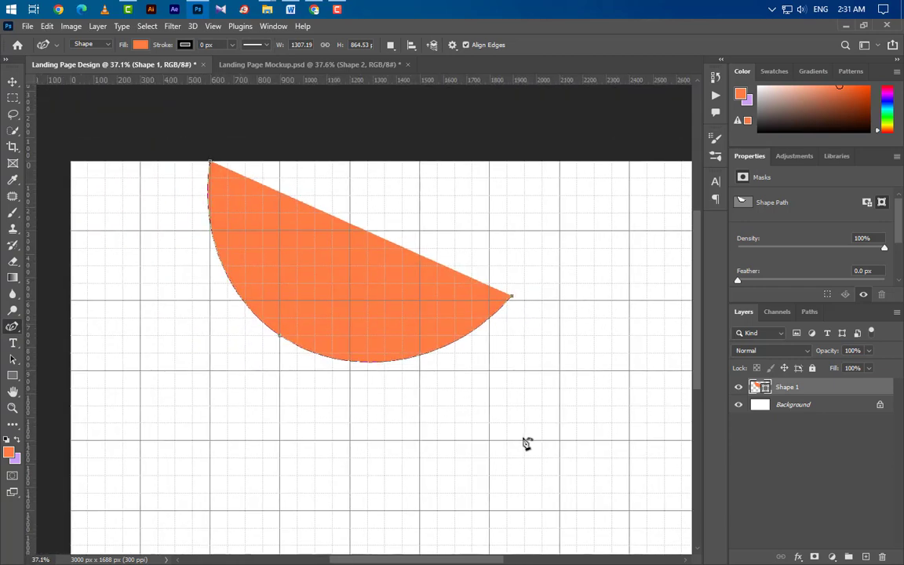
Step: Continue the curve through about (2025, 1200) px past the bottom edge, then close it around the canvas's left side outside the page
{"action": "left_click", "coordinate": [542, 441]}
{"action": "scroll", "coordinate": [430, 342], "scroll_direction": "down", "scroll_amount": 2}
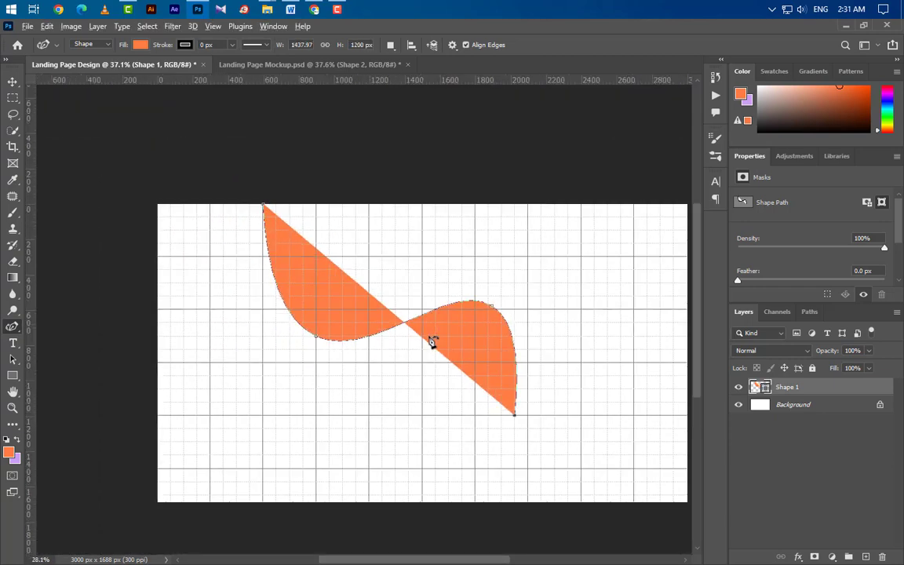
{"action": "scroll", "coordinate": [642, 484], "scroll_direction": "up", "scroll_amount": 1}
{"action": "left_click", "coordinate": [644, 497]}
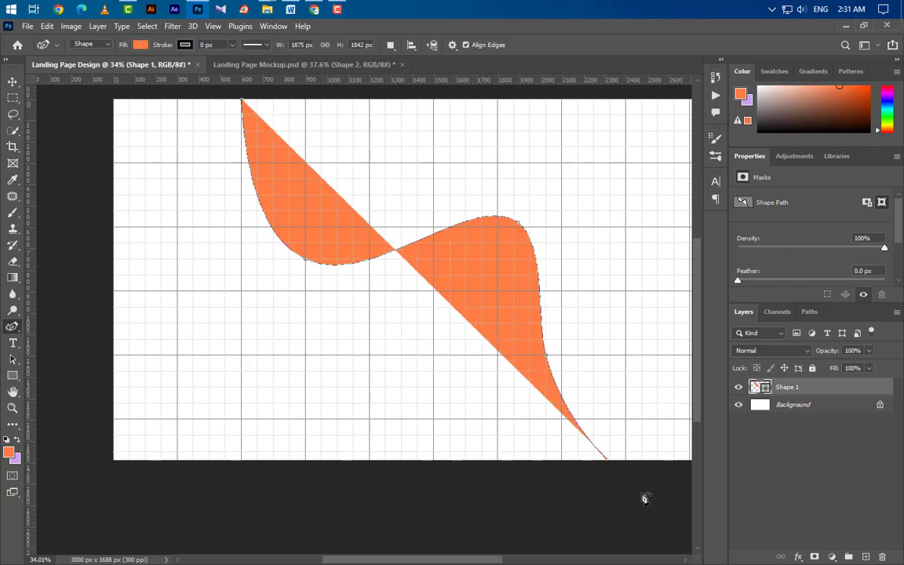
{"action": "scroll", "coordinate": [595, 416], "scroll_direction": "down", "scroll_amount": 1}
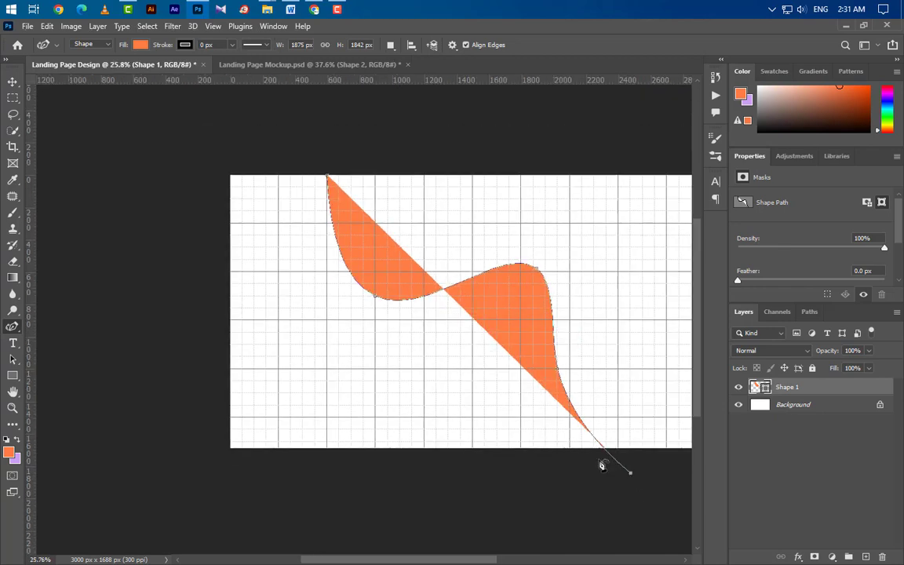
{"action": "left_click", "coordinate": [202, 500]}
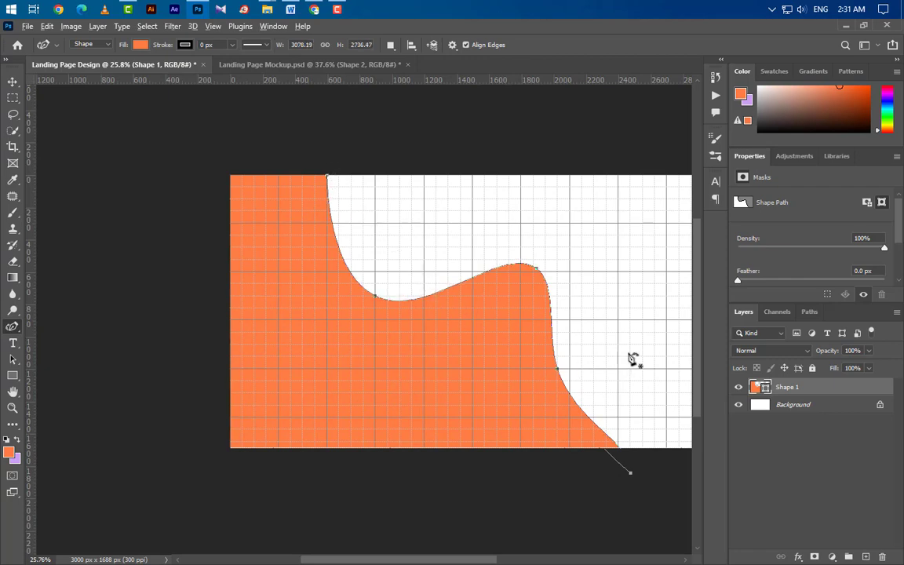
{"action": "scroll", "coordinate": [632, 360], "scroll_direction": "up", "scroll_amount": 2}
{"action": "left_click", "coordinate": [13, 81]}
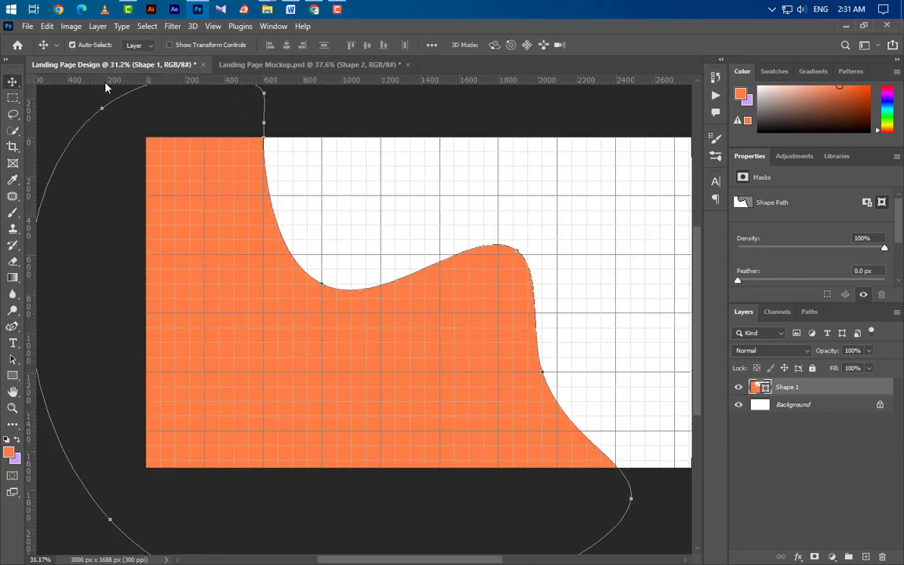
Step: Hide the grid on the canvas
{"action": "left_click", "coordinate": [213, 26]}
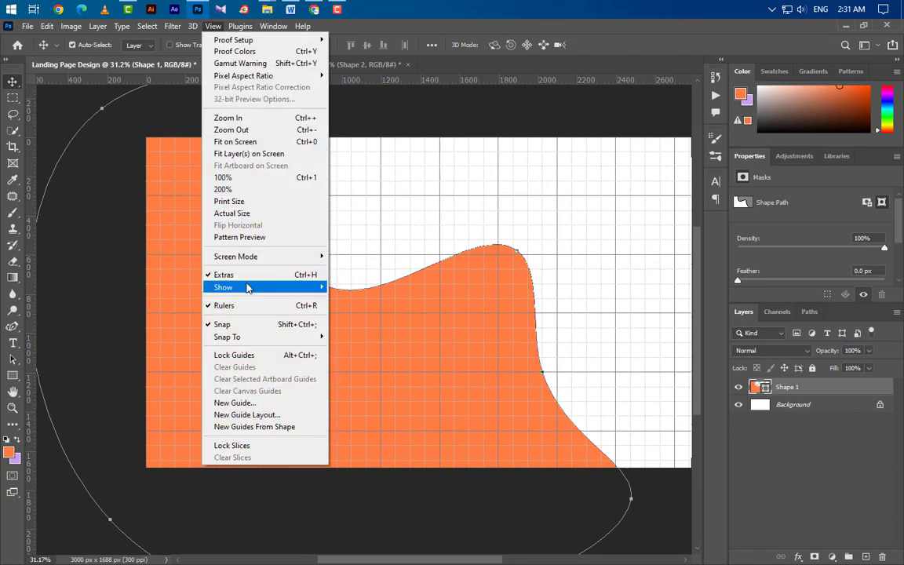
{"action": "mouse_move", "coordinate": [306, 287]}
{"action": "left_click", "coordinate": [349, 322]}
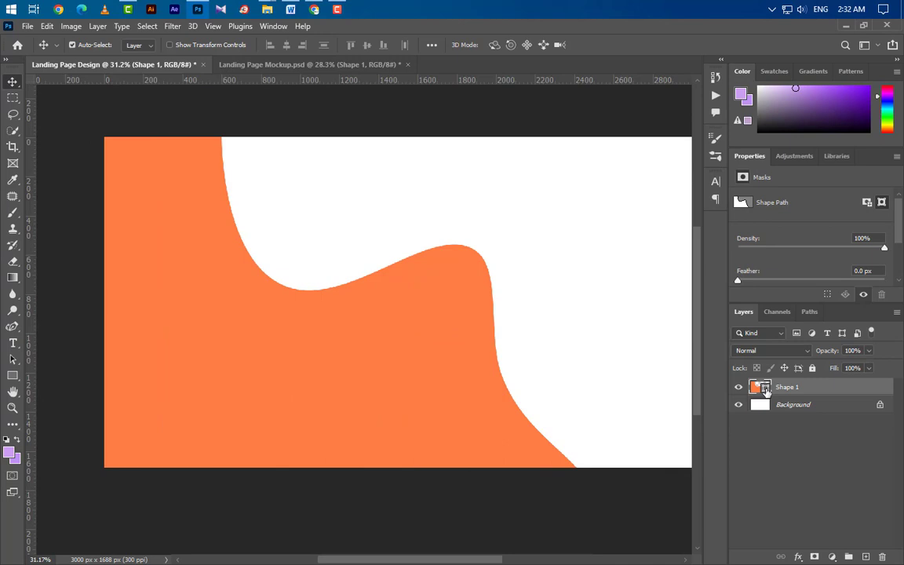
Step: Recolour the orange wave shape to purple bc94f3, sampled from the foreground colour
{"action": "double_click", "coordinate": [766, 390]}
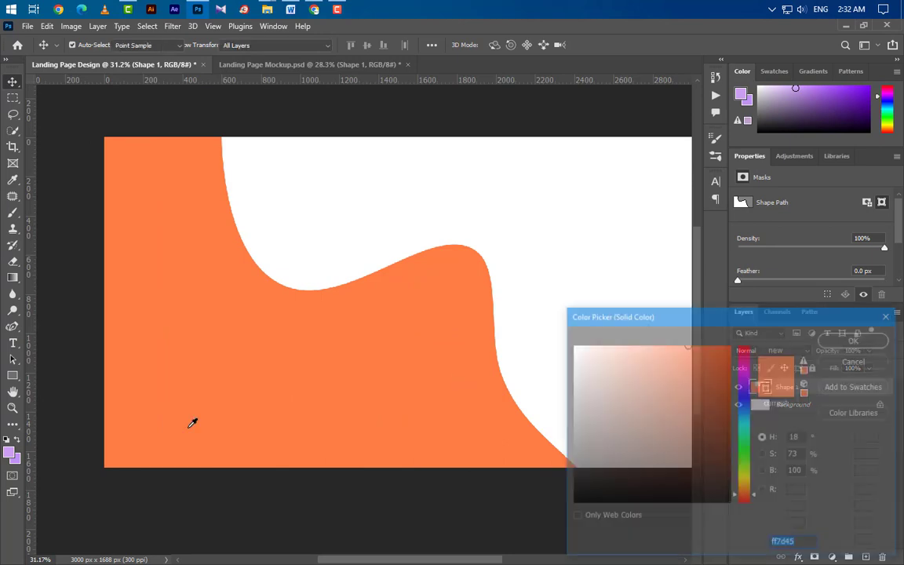
{"action": "left_click", "coordinate": [9, 453]}
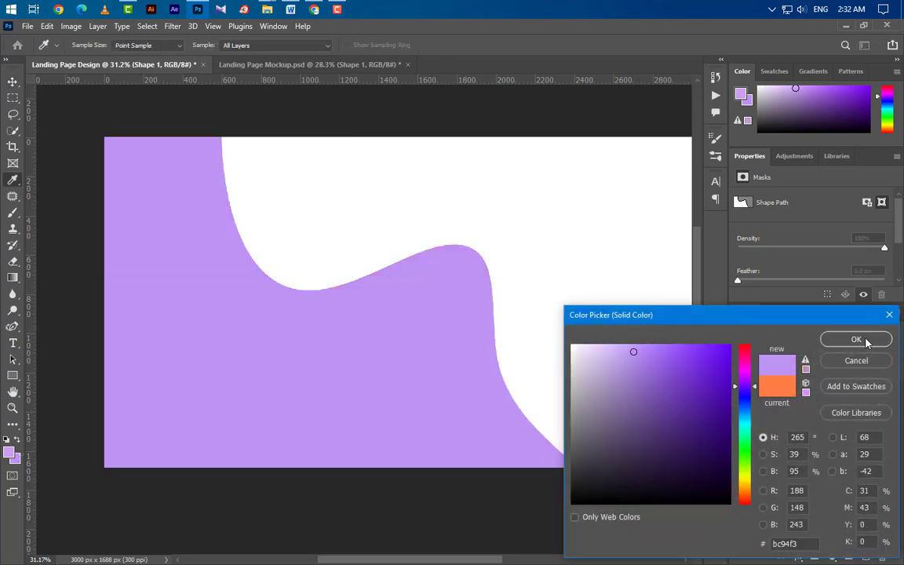
{"action": "left_click", "coordinate": [856, 339]}
Step: Duplicate the purple wave shape and shift the copy down and left within the canvas
{"action": "left_click_drag", "start_coordinate": [868, 390], "coordinate": [865, 556]}
{"action": "key", "text": "ctrl+t"}
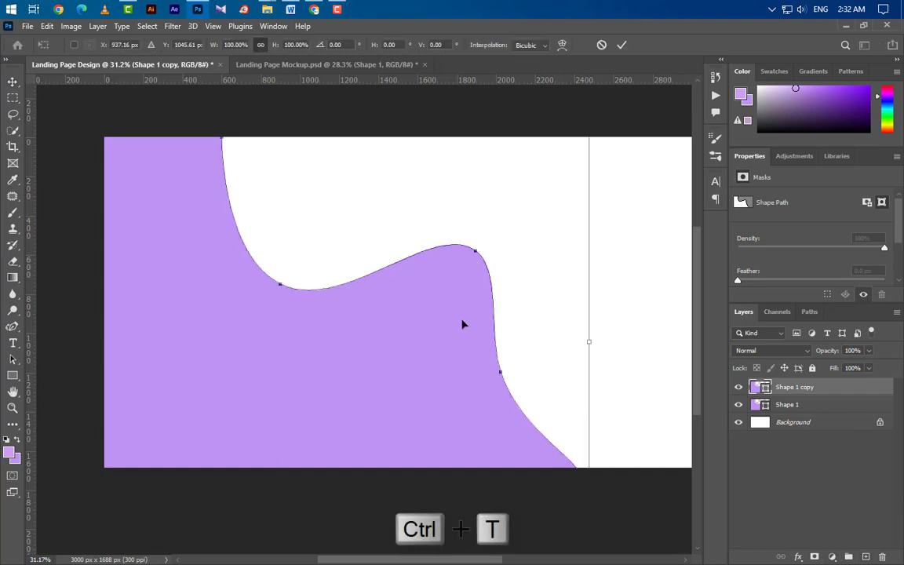
{"action": "left_click_drag", "start_coordinate": [464, 322], "coordinate": [409, 349]}
{"action": "left_click", "coordinate": [621, 45]}
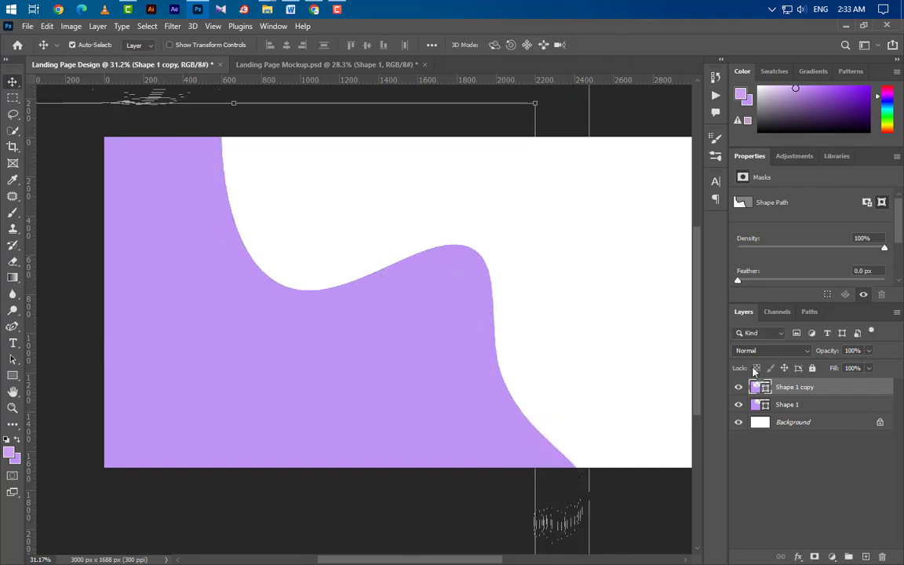
Step: Recolour the shifted wave copy to the lighter purple cba1f3, sampled from the foreground colour
{"action": "double_click", "coordinate": [759, 387]}
{"action": "left_click", "coordinate": [9, 453]}
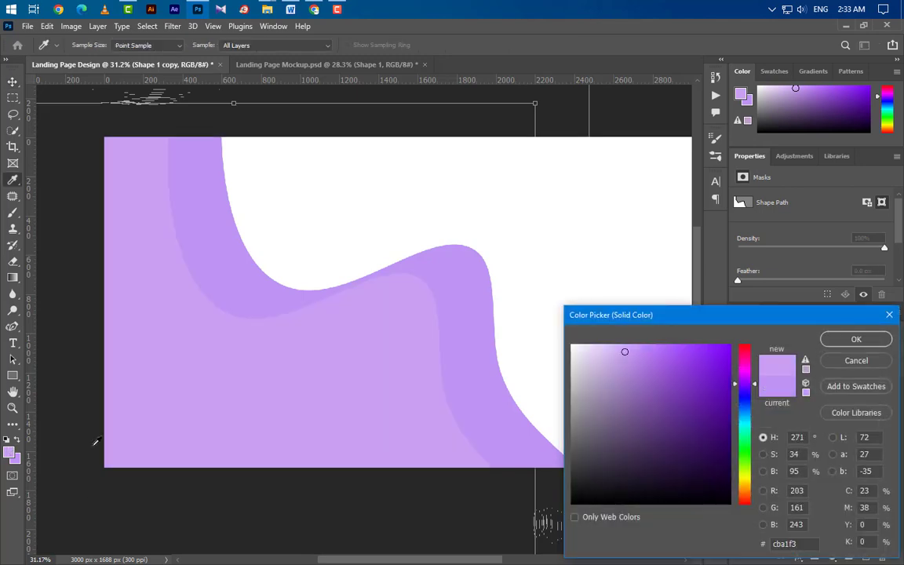
{"action": "left_click", "coordinate": [856, 339]}
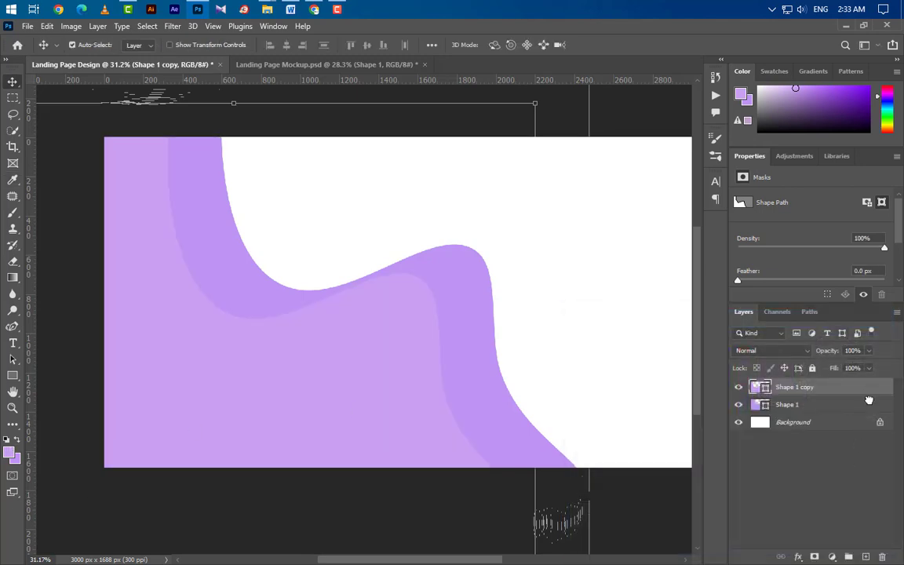
Step: Duplicate the lighter purple wave and set the new copy's fill colour to e1acf4
{"action": "key", "text": "ctrl+j"}
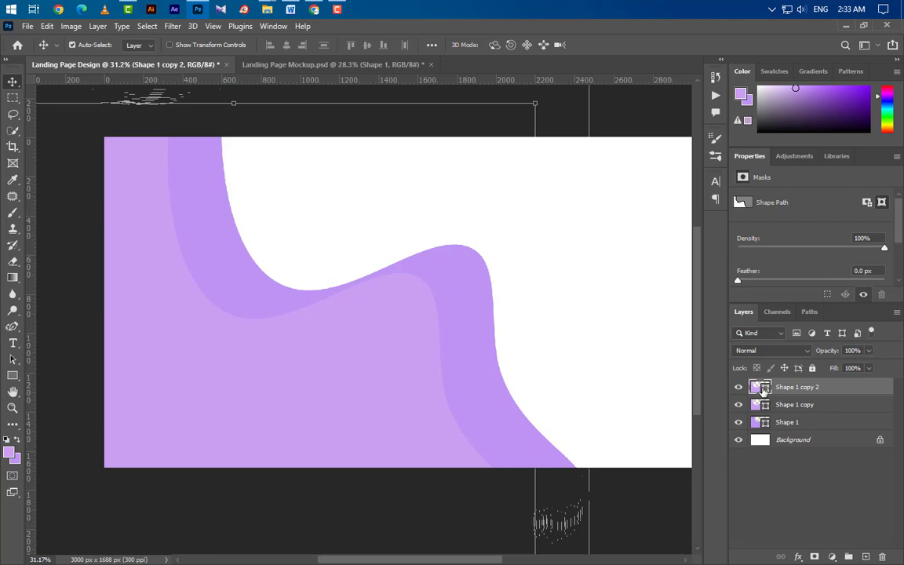
{"action": "double_click", "coordinate": [761, 387]}
{"action": "type", "text": "e1acf4"}
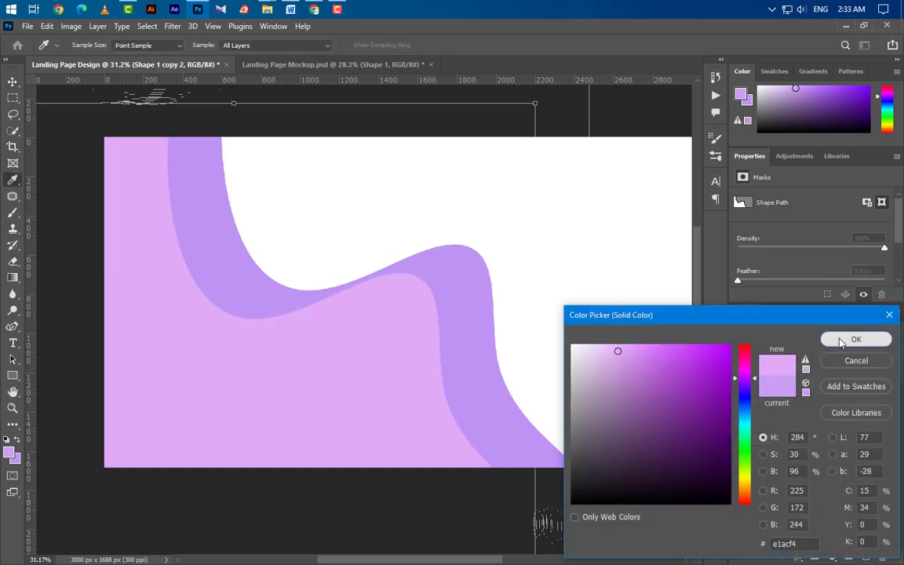
{"action": "left_click", "coordinate": [841, 340]}
Step: Move the pink wave copy down and left to about X 412 px, Y 1327 px
{"action": "key", "text": "ctrl+t"}
{"action": "left_click_drag", "start_coordinate": [410, 360], "coordinate": [361, 385]}
{"action": "left_click", "coordinate": [621, 45]}
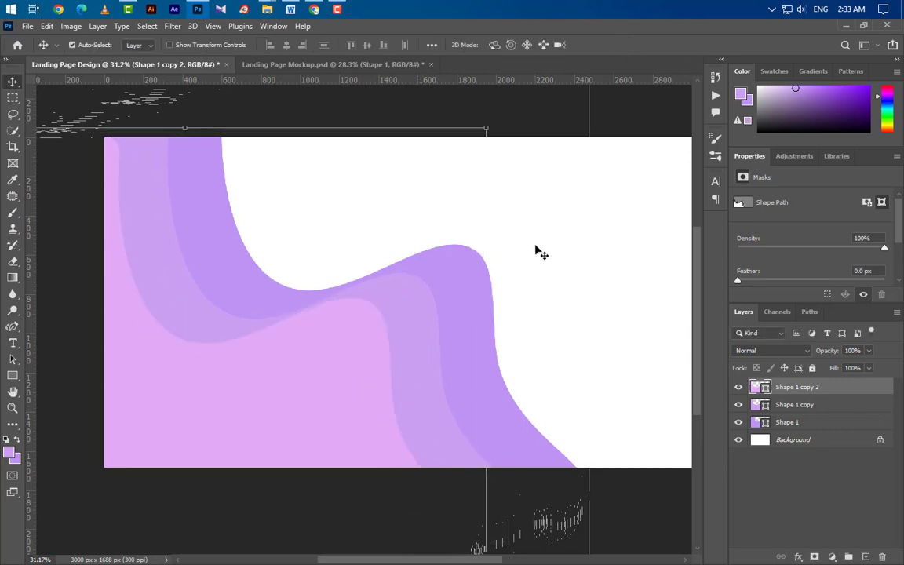
Step: Scale the pink wave copy to about 106% and reposition it at about X 339 px, Y 1367 px
{"action": "scroll", "coordinate": [514, 318], "scroll_direction": "down", "scroll_amount": 2}
{"action": "key", "text": "ctrl+t"}
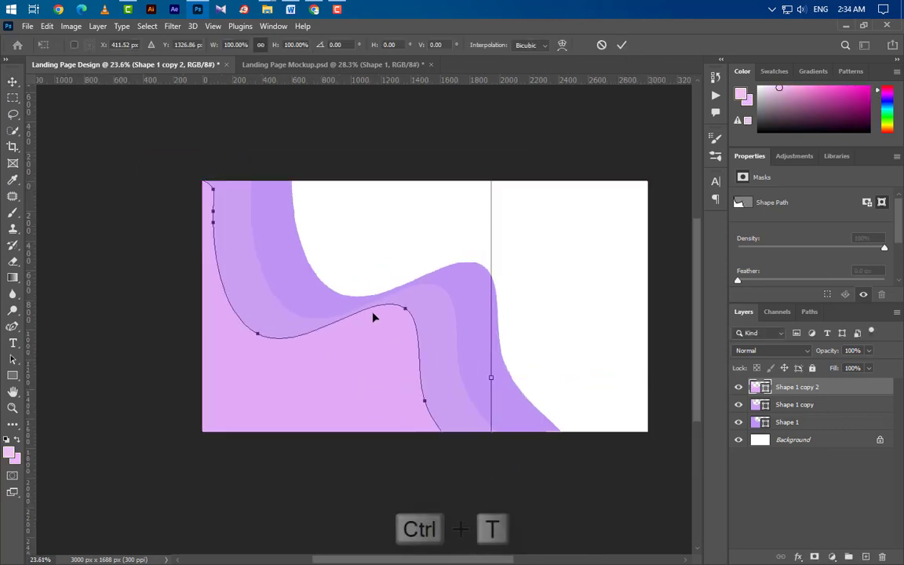
{"action": "scroll", "coordinate": [374, 317], "scroll_direction": "down", "scroll_amount": 1}
{"action": "scroll", "coordinate": [424, 334], "scroll_direction": "down", "scroll_amount": 2}
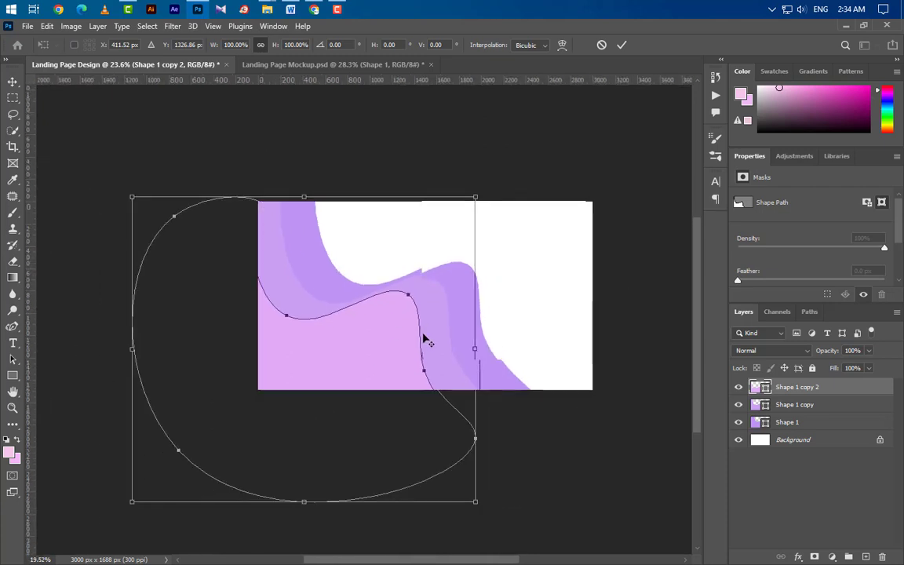
{"action": "left_click_drag", "start_coordinate": [131, 497], "coordinate": [113, 513]}
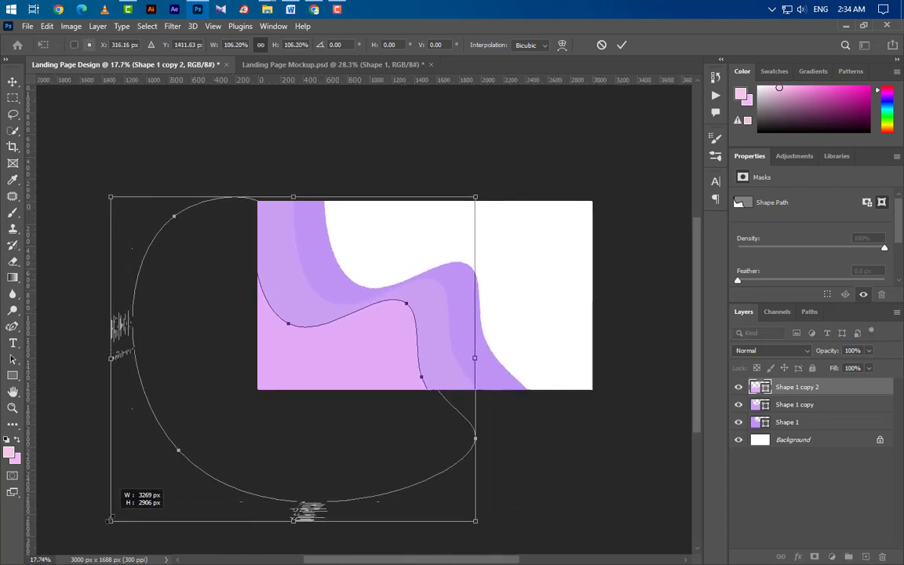
{"action": "left_click_drag", "start_coordinate": [210, 397], "coordinate": [240, 441]}
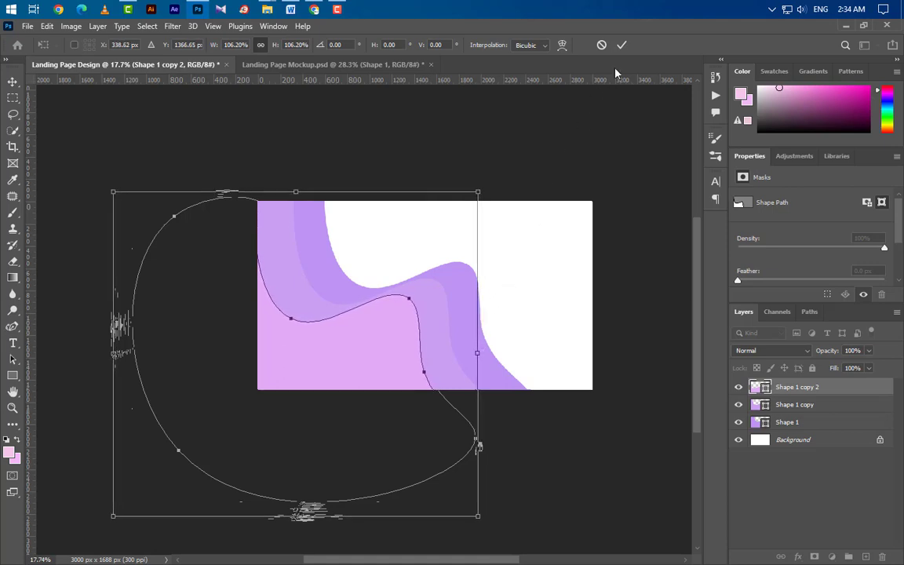
{"action": "left_click", "coordinate": [621, 45]}
{"action": "scroll", "coordinate": [485, 318], "scroll_direction": "up", "scroll_amount": 3}
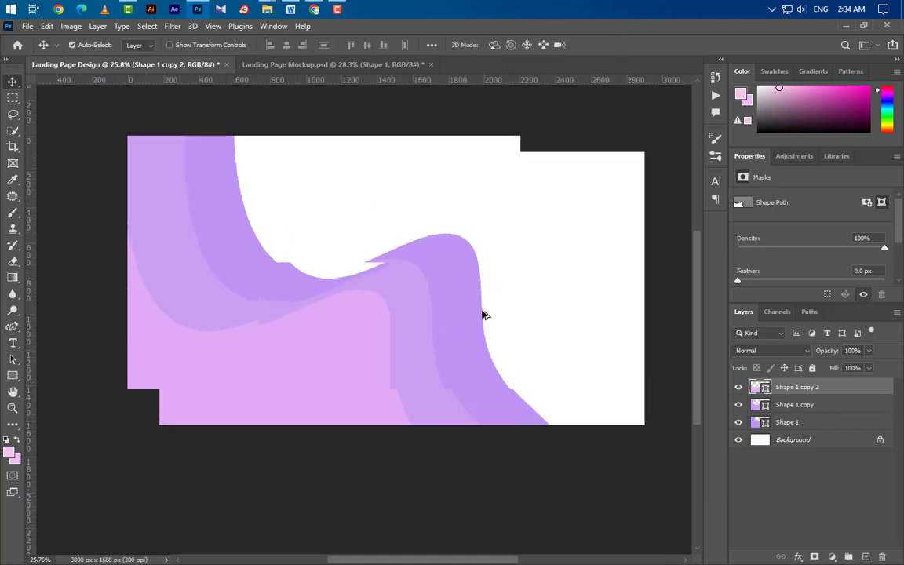
Step: Duplicate the Shape 1 copy 2 wave and set the new copy's fill to f2b8f4, sampled from the foreground colour
{"action": "key", "text": "ctrl+j"}
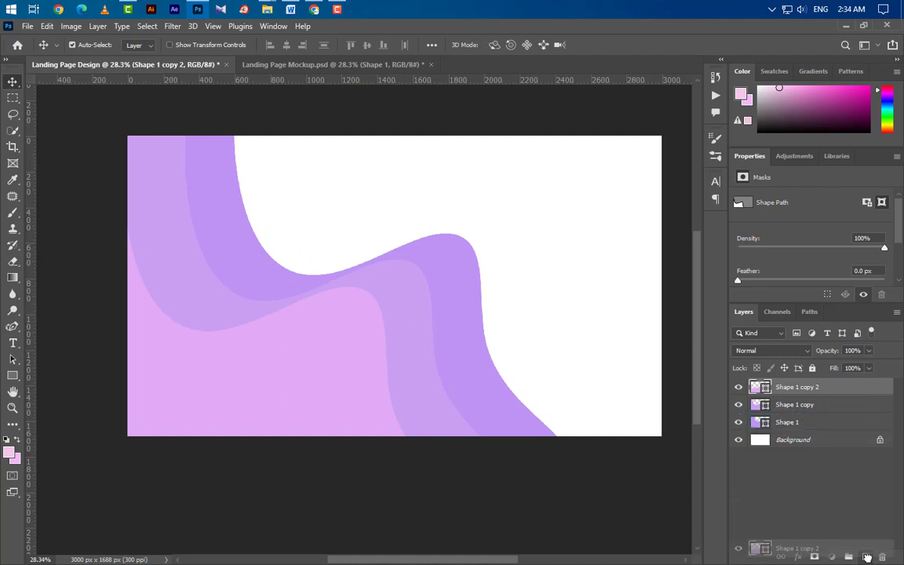
{"action": "double_click", "coordinate": [765, 390]}
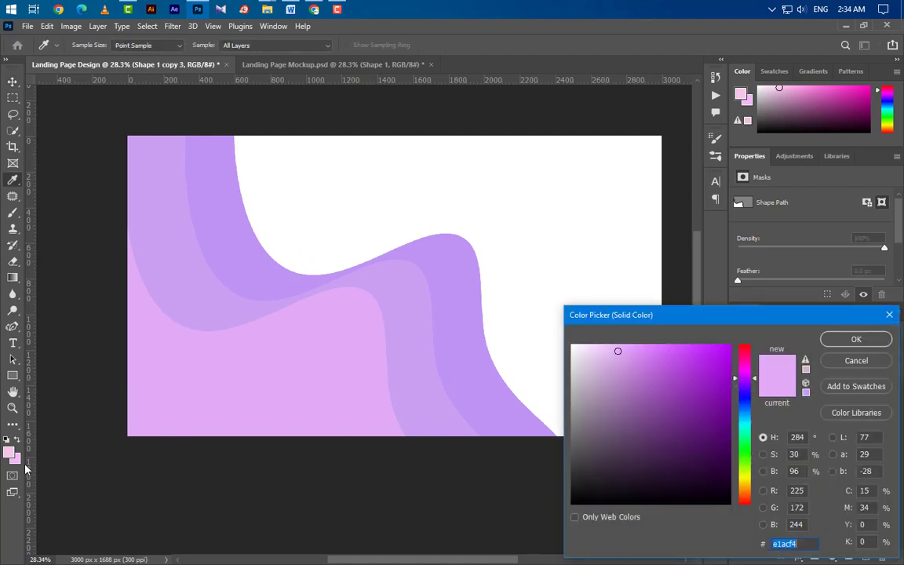
{"action": "left_click", "coordinate": [11, 453]}
{"action": "left_click", "coordinate": [855, 339]}
Step: Move the f2b8f4 wave down and left to reveal a band of the pink wave behind it
{"action": "key", "text": "ctrl+t"}
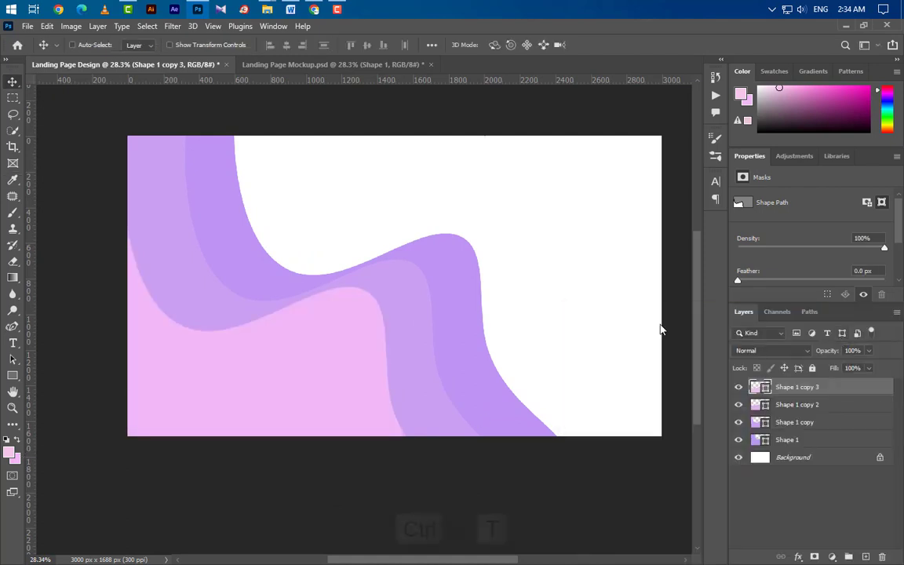
{"action": "left_click_drag", "start_coordinate": [353, 339], "coordinate": [296, 368]}
{"action": "left_click", "coordinate": [622, 45]}
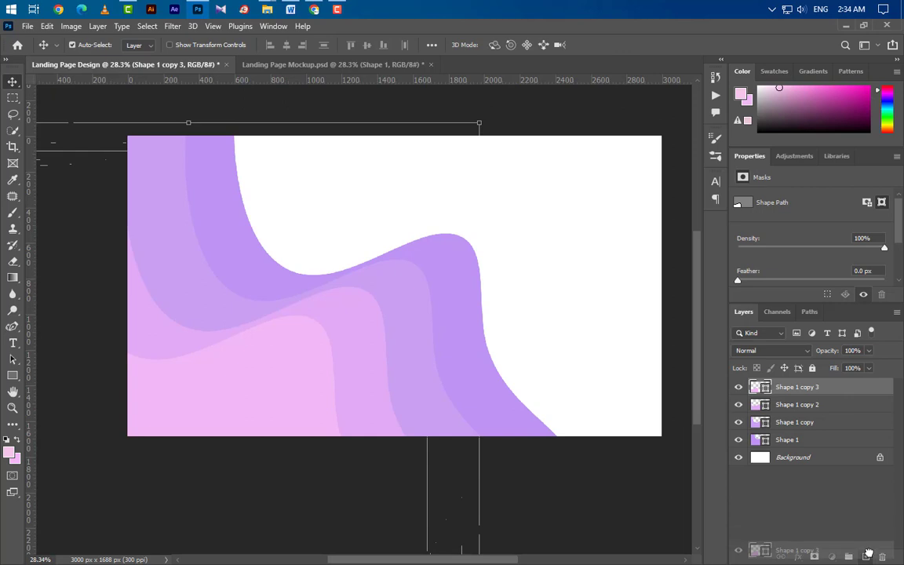
Step: Duplicate the f2b8f4 wave to about X -264 px, Y 1695 px and recolour the copy a paler pink
{"action": "key", "text": "ctrl+j"}
{"action": "key", "text": "ctrl+t"}
{"action": "left_click_drag", "start_coordinate": [324, 405], "coordinate": [254, 416]}
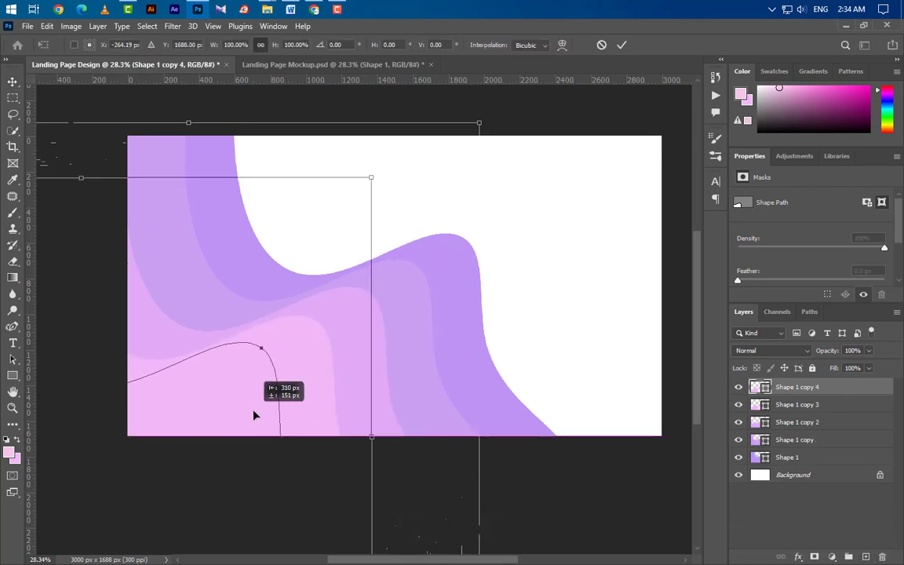
{"action": "left_click", "coordinate": [621, 46]}
{"action": "double_click", "coordinate": [756, 387]}
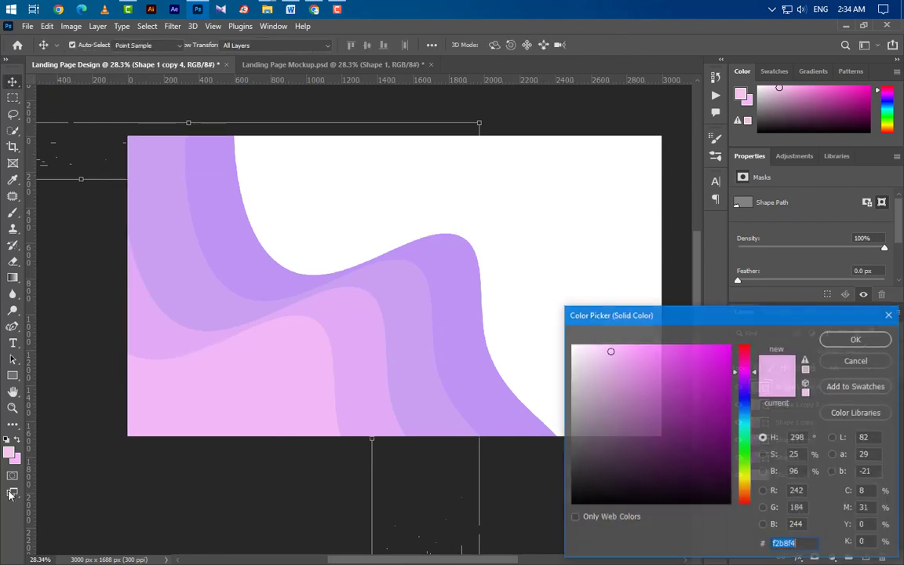
{"action": "left_click", "coordinate": [857, 361]}
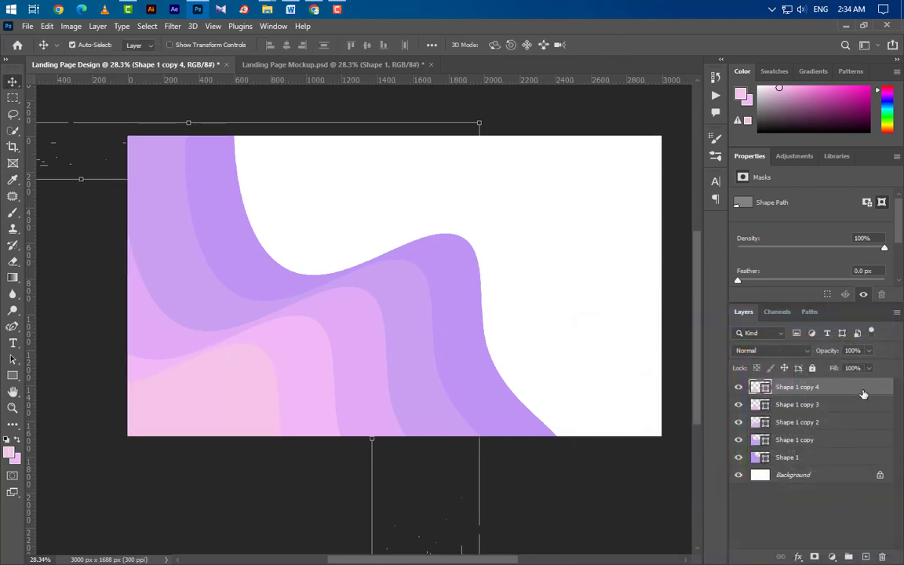
Step: Duplicate the palest pink wave and set the new copy's fill colour to f3d5e5
{"action": "left_click_drag", "start_coordinate": [863, 387], "coordinate": [866, 557]}
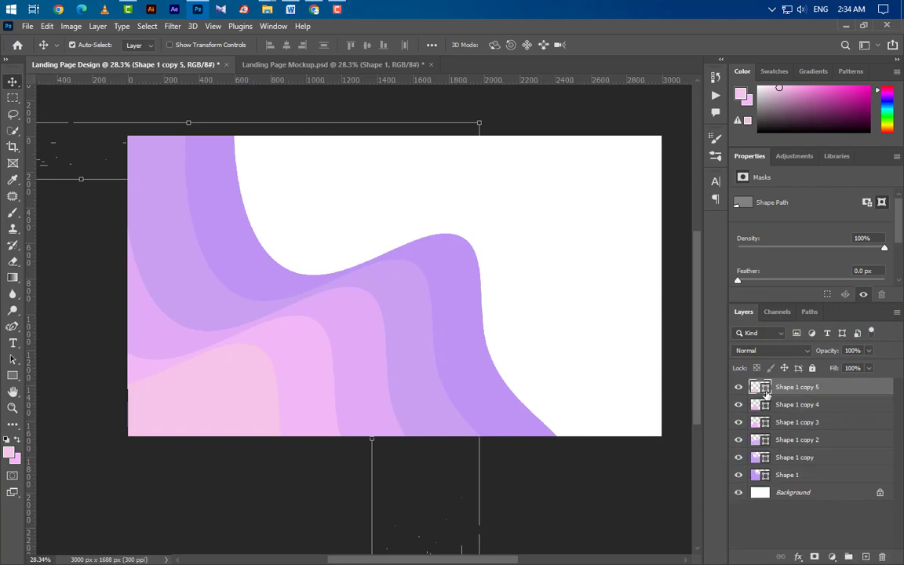
{"action": "double_click", "coordinate": [765, 388]}
{"action": "type", "text": "f3d5e5"}
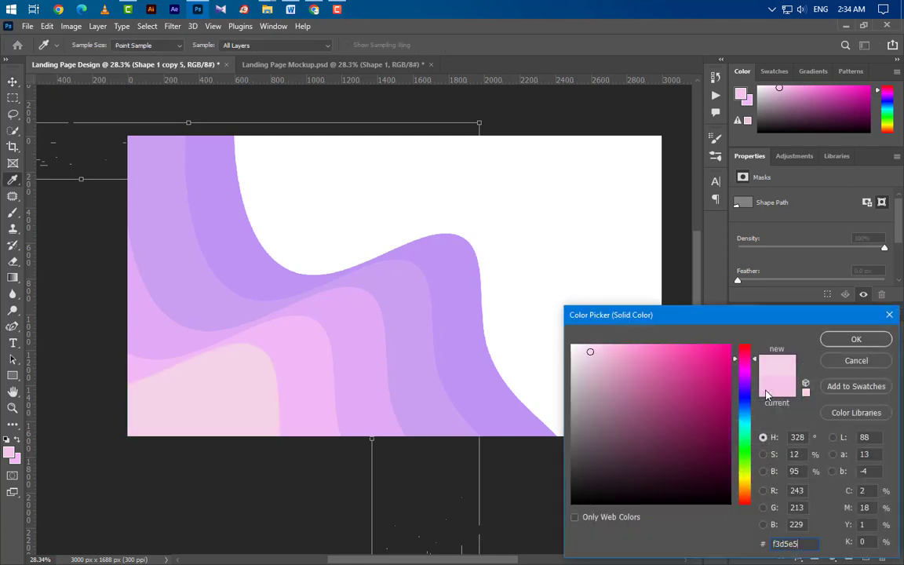
{"action": "left_click", "coordinate": [854, 339]}
Step: Move the f3d5e5 wave down and left to about X -602 px, Y 1854 px
{"action": "key", "text": "ctrl+t"}
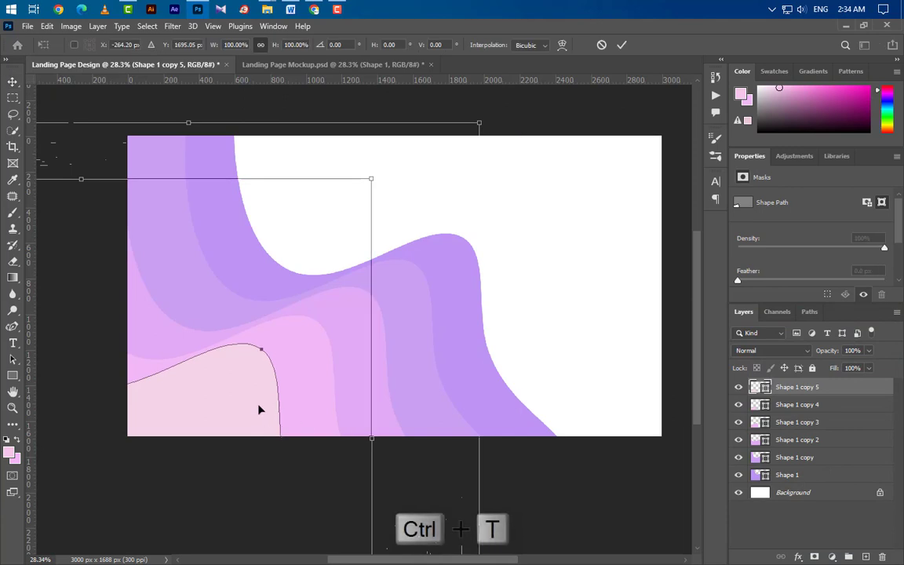
{"action": "left_click_drag", "start_coordinate": [258, 408], "coordinate": [203, 436]}
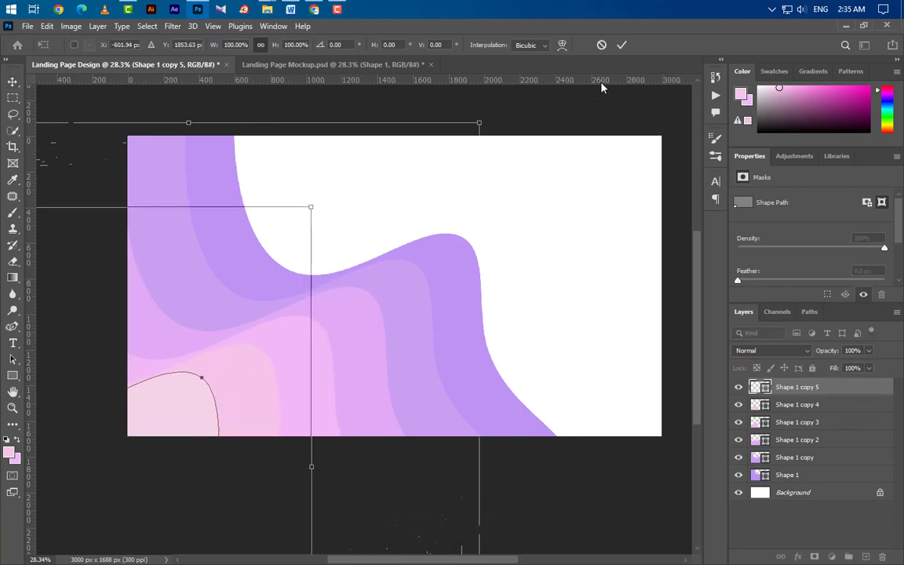
{"action": "left_click", "coordinate": [621, 45]}
Step: Duplicate the original Shape 1 wave, place the copy beneath it in the layer order, and shift it up and right
{"action": "scroll", "coordinate": [554, 188], "scroll_direction": "up", "scroll_amount": 1}
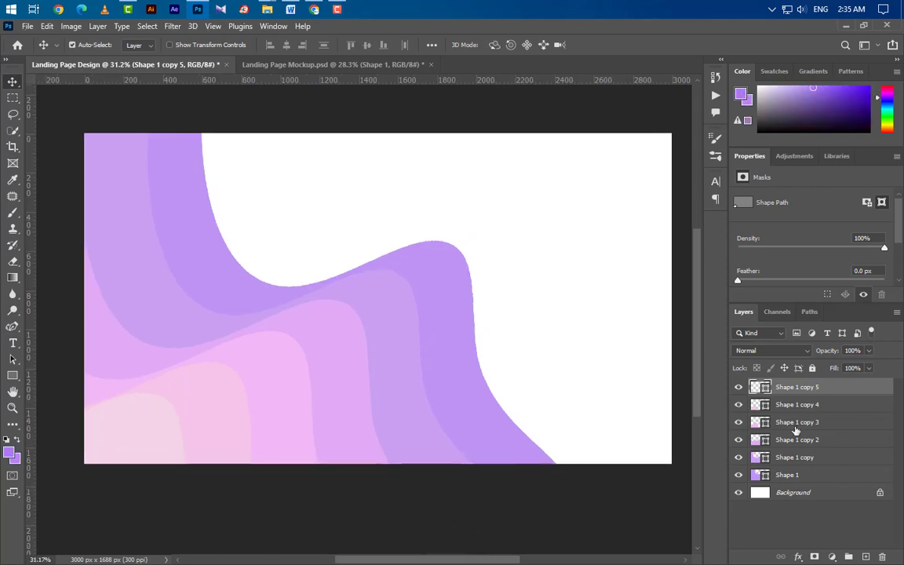
{"action": "left_click_drag", "start_coordinate": [830, 483], "coordinate": [866, 556]}
{"action": "left_click_drag", "start_coordinate": [839, 479], "coordinate": [834, 496]}
{"action": "key", "text": "ctrl+t"}
{"action": "left_click_drag", "start_coordinate": [471, 339], "coordinate": [510, 311]}
{"action": "left_click", "coordinate": [621, 45]}
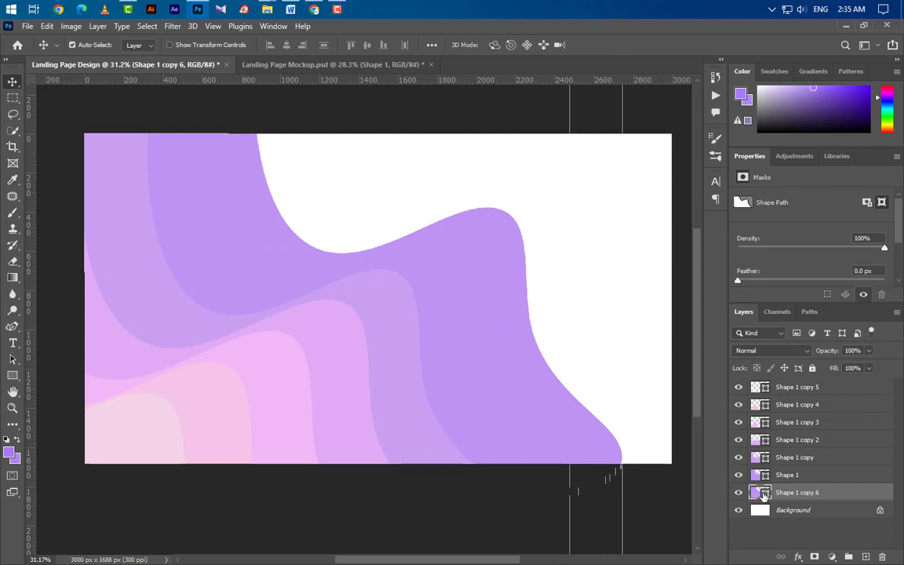
Step: Set the rearmost wave's fill to b188f4 from the foreground colour and nudge the wave slightly down and right
{"action": "double_click", "coordinate": [763, 495]}
{"action": "left_click", "coordinate": [258, 220]}
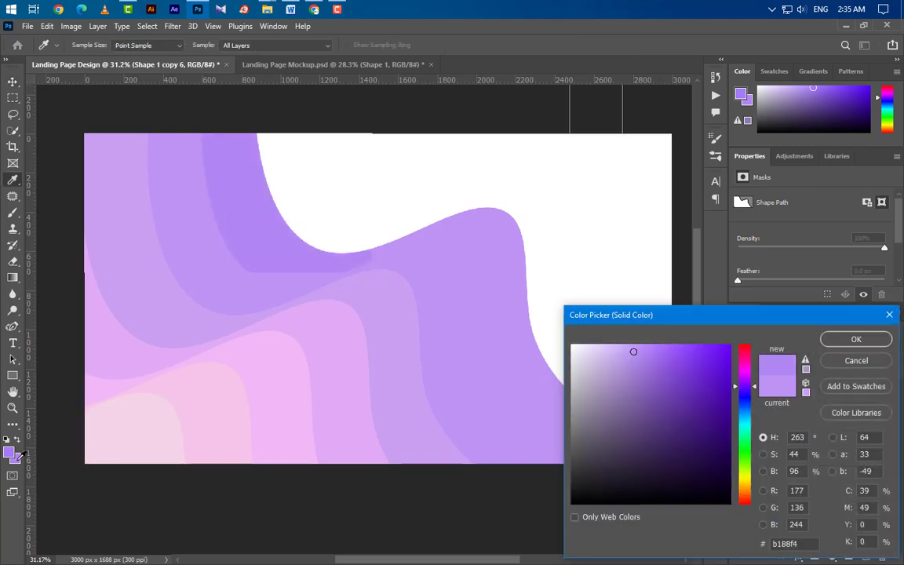
{"action": "left_click", "coordinate": [851, 341]}
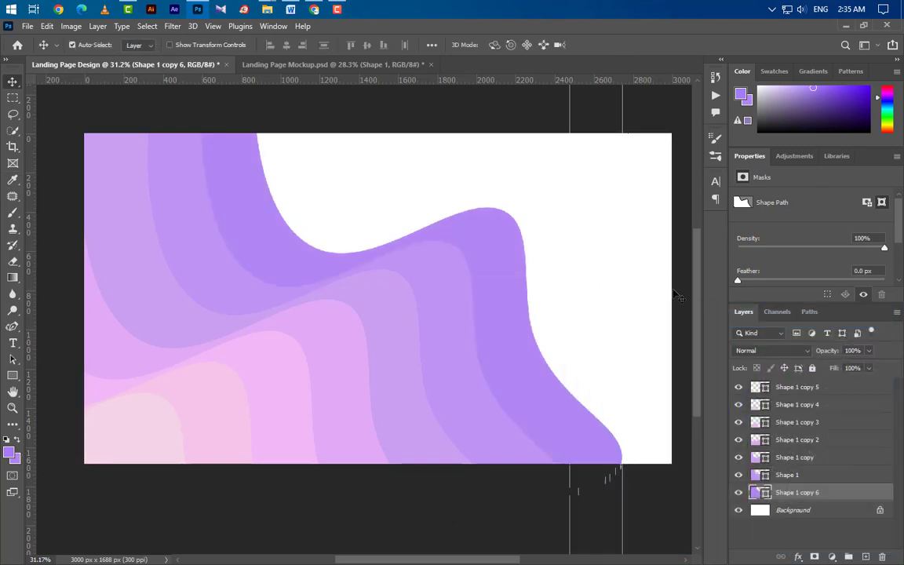
{"action": "left_click_drag", "start_coordinate": [507, 350], "coordinate": [508, 351]}
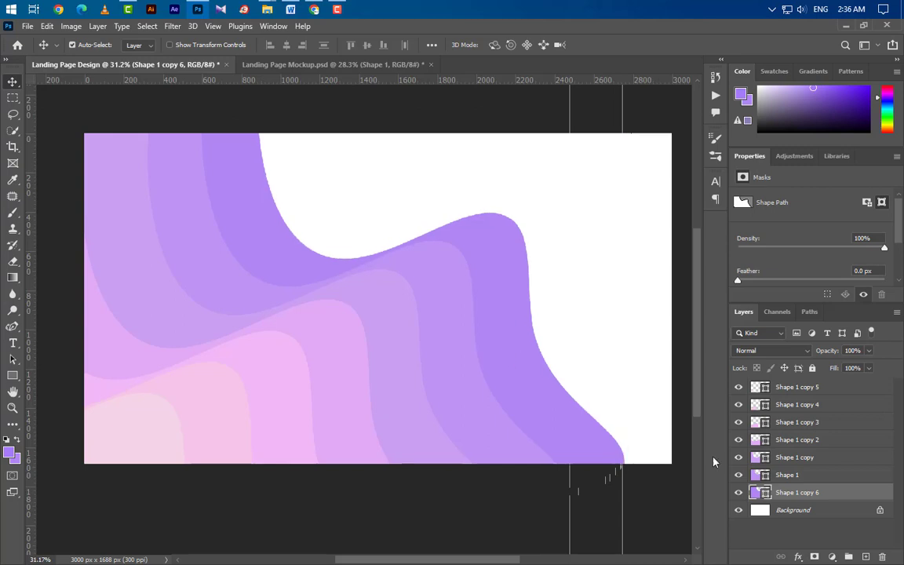
Step: Duplicate the b188f4 wave, fill the copy with a37bf4, and place it beneath Shape 1 copy 6
{"action": "key", "text": "ctrl+j"}
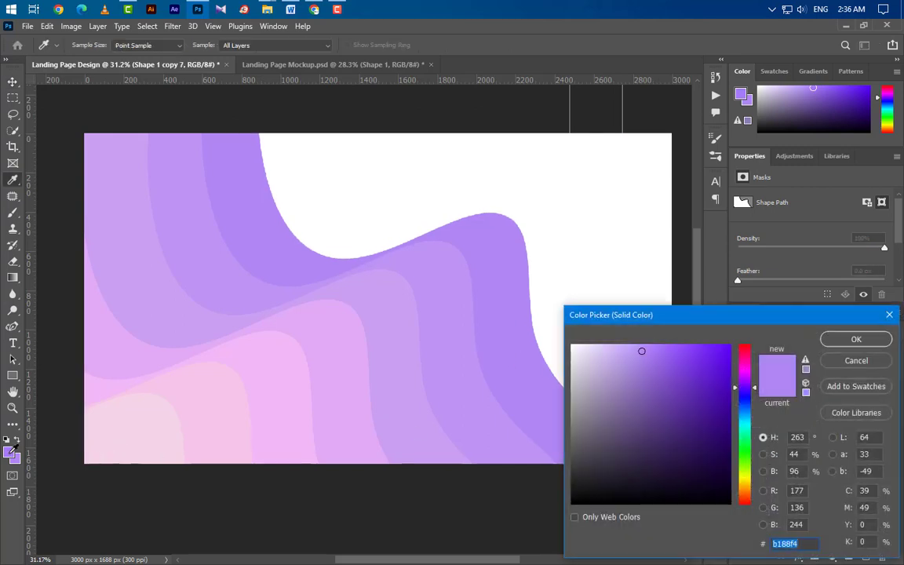
{"action": "left_click", "coordinate": [475, 400]}
{"action": "left_click", "coordinate": [872, 342]}
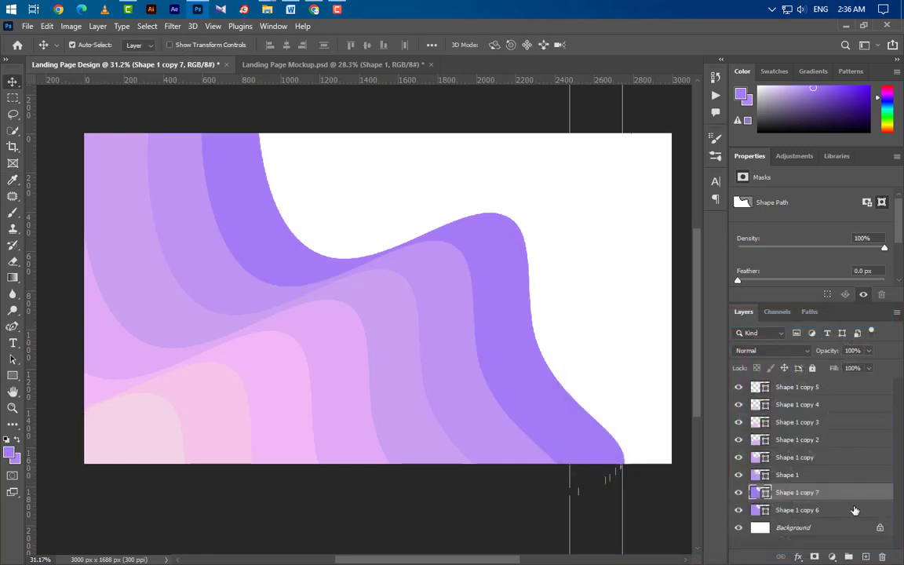
{"action": "left_click_drag", "start_coordinate": [851, 496], "coordinate": [820, 516]}
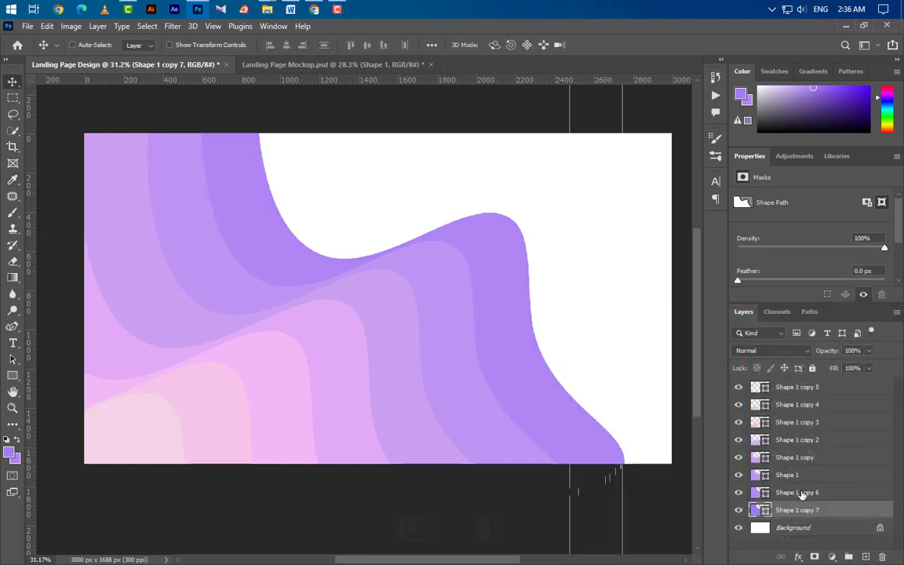
Step: Enlarge the a37bf4 wave to about 107% width and 104% height and shift it to about X 1485 px, Y 774 px
{"action": "key", "text": "ctrl+t"}
{"action": "left_click_drag", "start_coordinate": [547, 345], "coordinate": [580, 325]}
{"action": "key", "text": "ctrl+minus"}
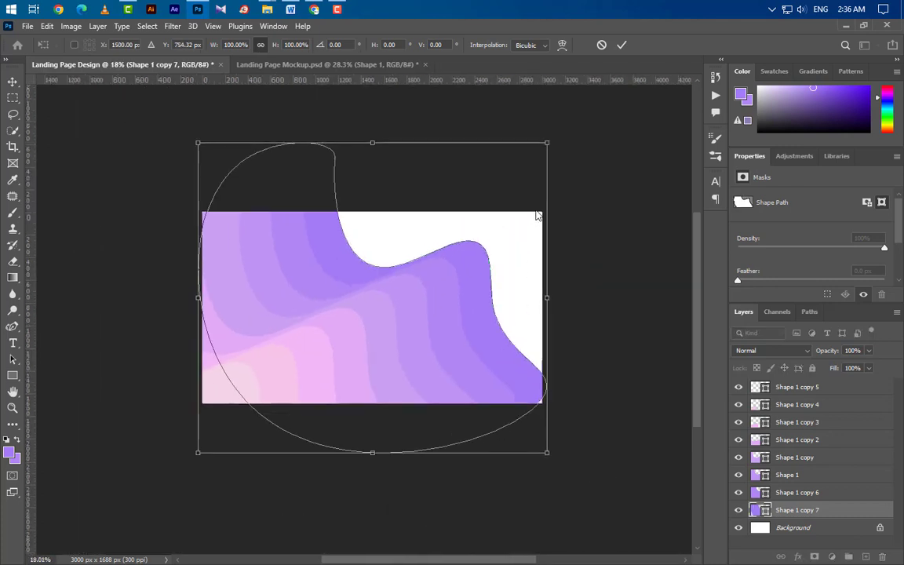
{"action": "left_click_drag", "start_coordinate": [550, 142], "coordinate": [560, 136]}
{"action": "scroll", "coordinate": [430, 317], "scroll_direction": "up", "scroll_amount": 3}
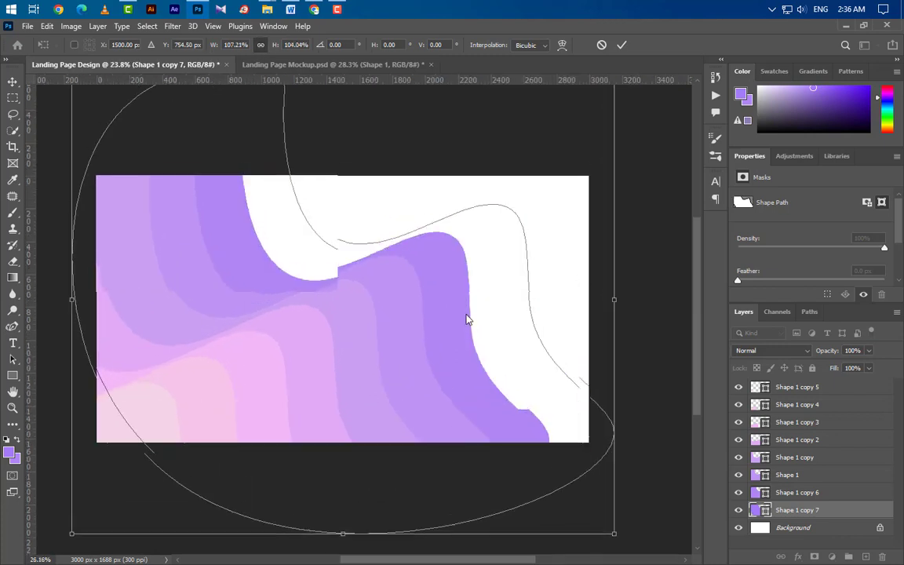
{"action": "left_click", "coordinate": [623, 45]}
Step: Duplicate the a37bf4 wave beneath Shape 1 copy 7 and set the new copy's fill colour to 926ff5
{"action": "key", "text": "ctrl+j"}
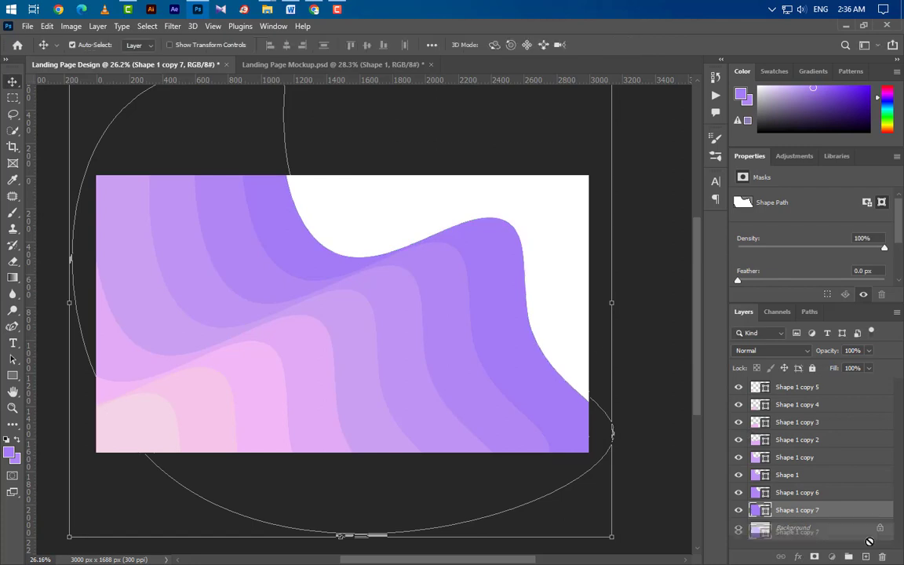
{"action": "left_click_drag", "start_coordinate": [858, 511], "coordinate": [776, 532]}
{"action": "double_click", "coordinate": [764, 523]}
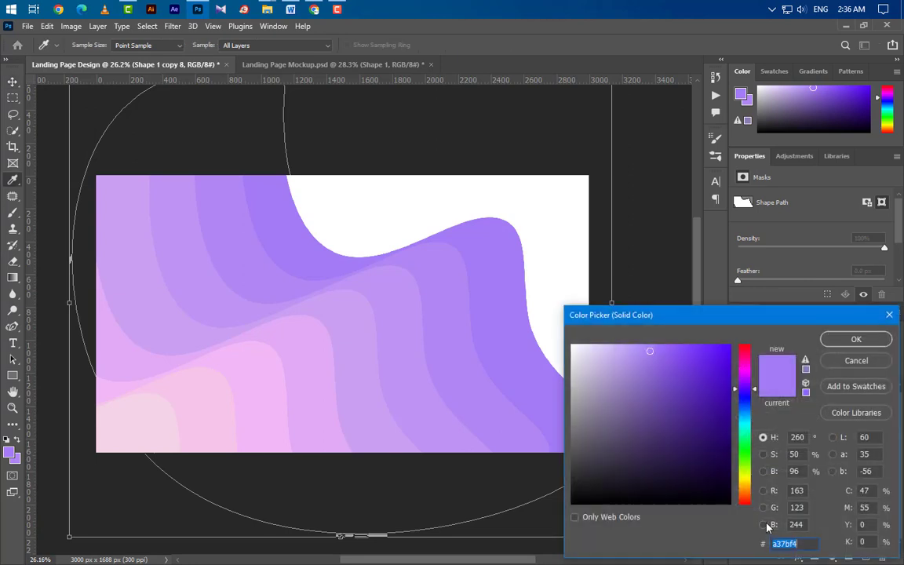
{"action": "left_click", "coordinate": [856, 339]}
Step: Move the 926ff5 wave up and right so it extends past the canvas's right edge
{"action": "key", "text": "ctrl+t"}
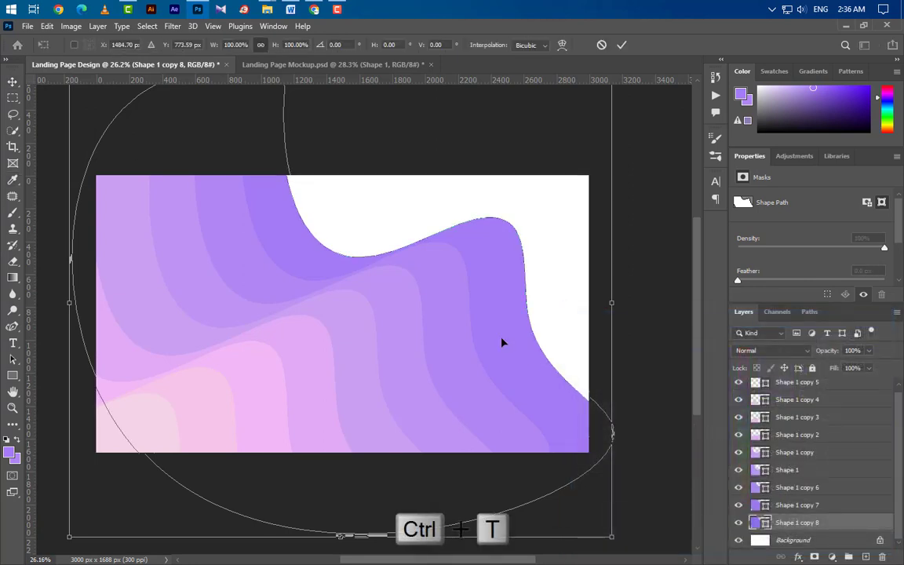
{"action": "left_click_drag", "start_coordinate": [502, 341], "coordinate": [555, 314]}
{"action": "left_click_drag", "start_coordinate": [625, 341], "coordinate": [628, 344]}
{"action": "left_click", "coordinate": [621, 45]}
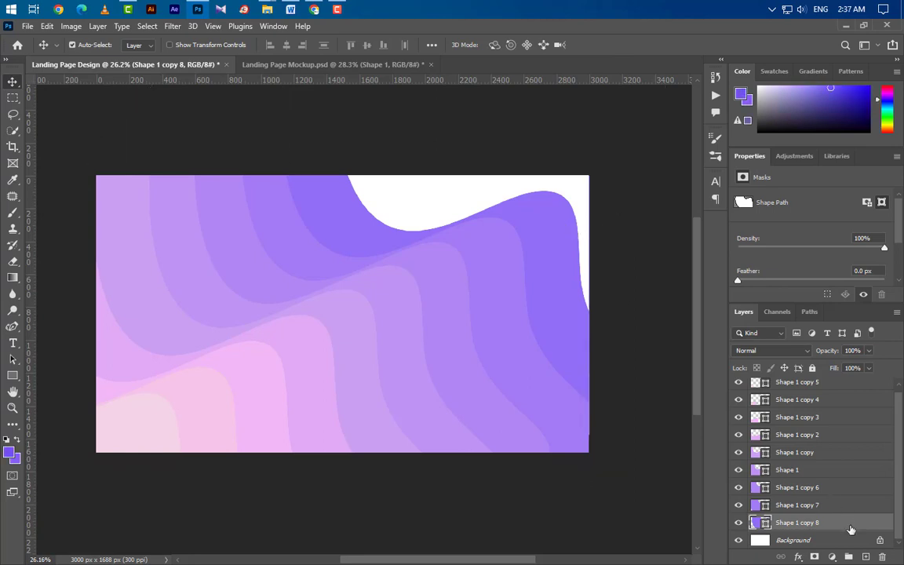
Step: Add a copy of the 926ff5 wave beneath it, filled with 8162f5 and shifted up and right
{"action": "key", "text": "ctrl+j"}
{"action": "left_click_drag", "start_coordinate": [849, 522], "coordinate": [769, 532]}
{"action": "double_click", "coordinate": [765, 523]}
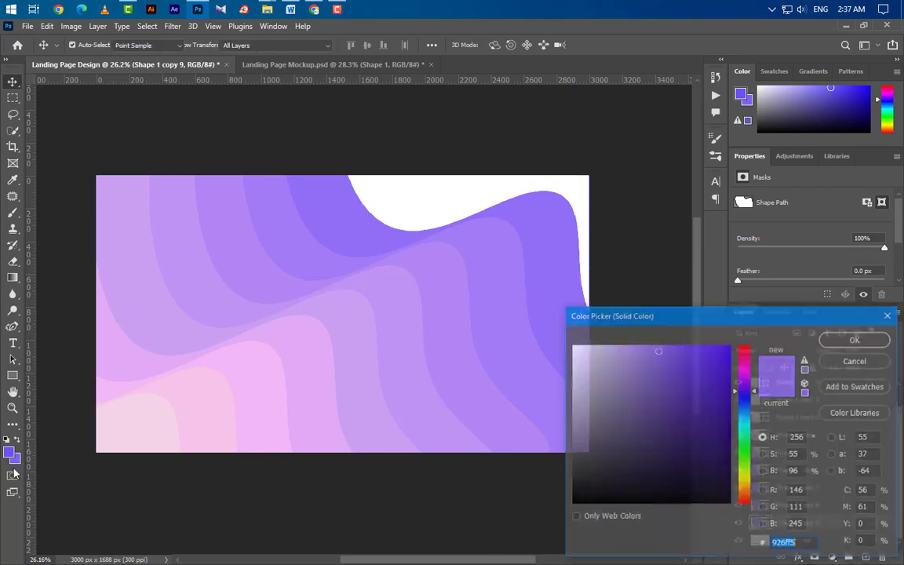
{"action": "left_click", "coordinate": [850, 342]}
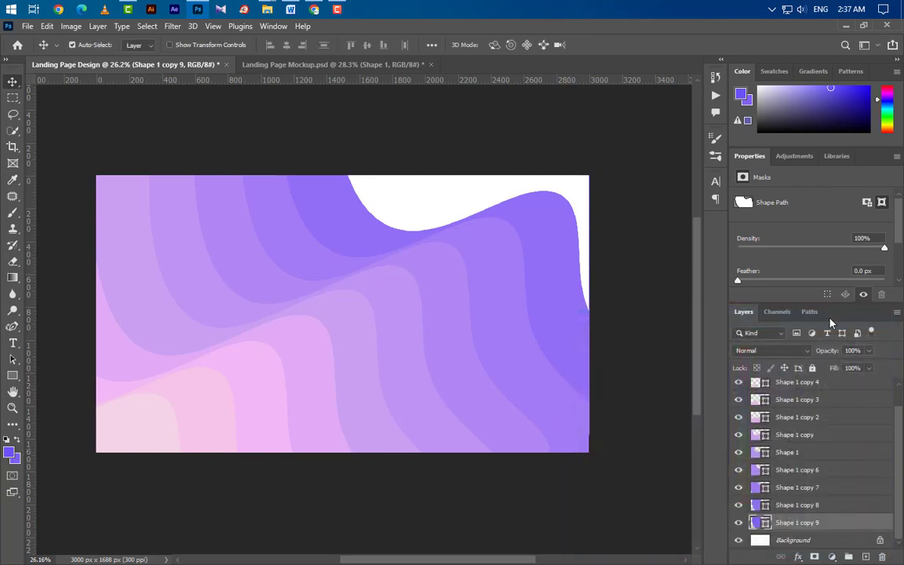
{"action": "key", "text": "ctrl+t"}
{"action": "left_click_drag", "start_coordinate": [530, 226], "coordinate": [577, 201]}
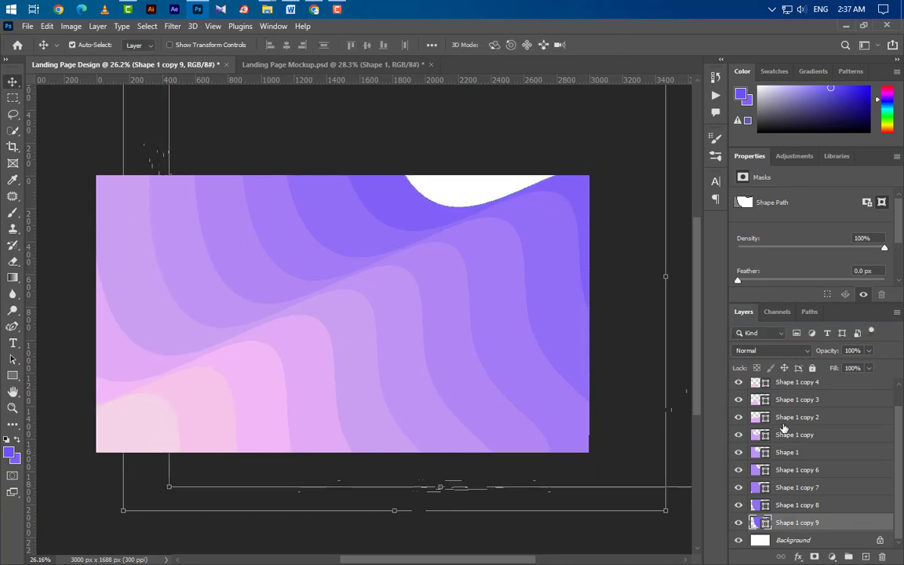
Step: Duplicate the 8162f5 wave beneath itself, recolour the copy a deeper blue-violet and shift it up and right
{"action": "key", "text": "ctrl+j"}
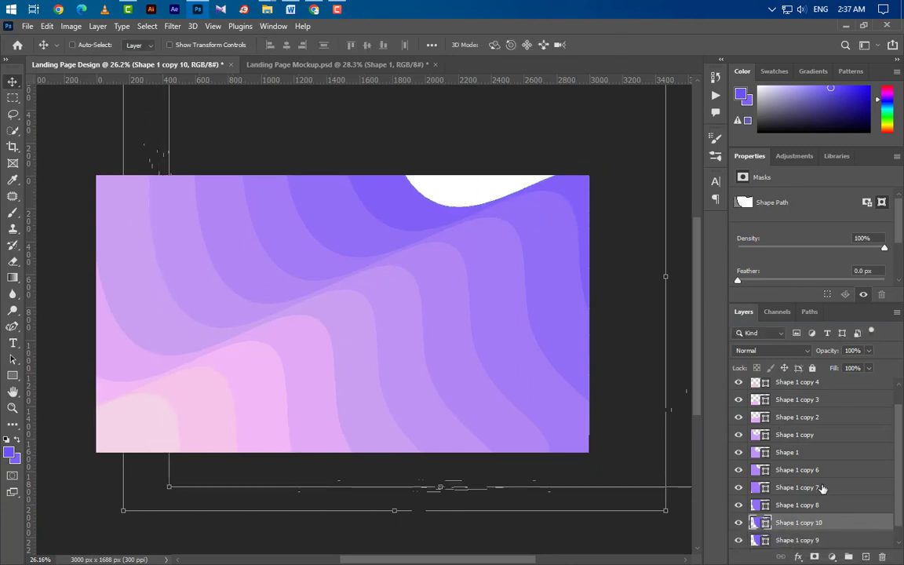
{"action": "left_click_drag", "start_coordinate": [844, 525], "coordinate": [766, 528]}
{"action": "double_click", "coordinate": [767, 528]}
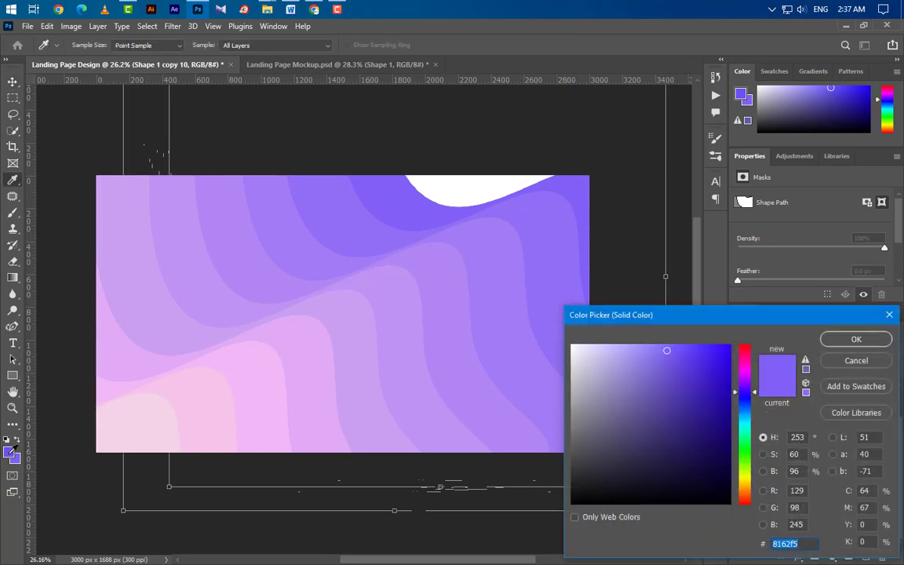
{"action": "left_click", "coordinate": [839, 347]}
{"action": "key", "text": "ctrl+t"}
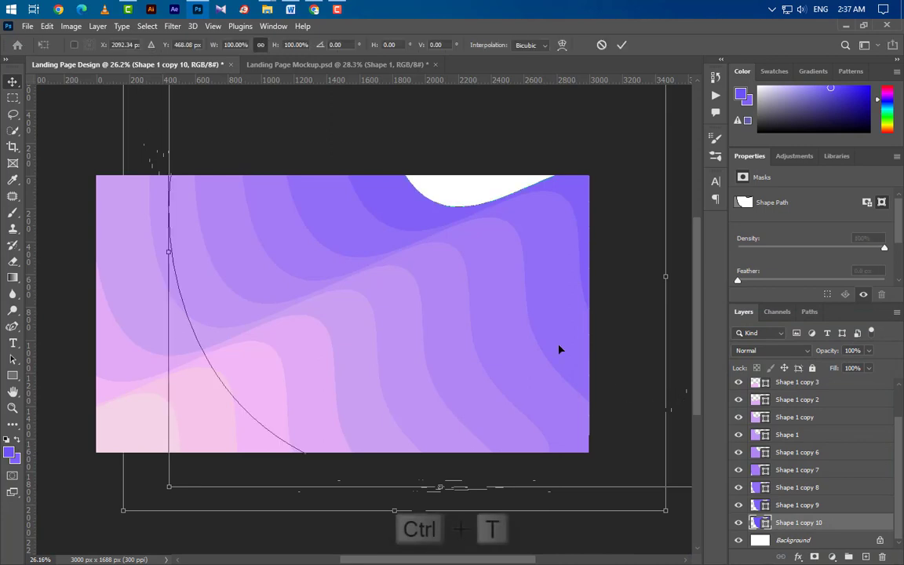
{"action": "left_click_drag", "start_coordinate": [516, 276], "coordinate": [563, 255]}
{"action": "left_click", "coordinate": [621, 45]}
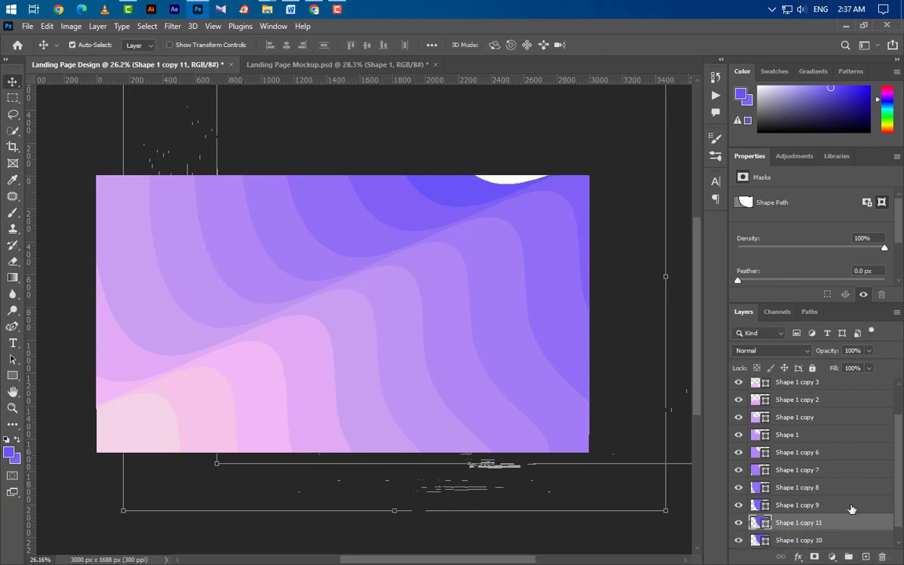
Step: Add another wave copy beneath the lowest one, filled with 5252ec and moved to about X 2476 px, Y 113 px
{"action": "key", "text": "ctrl+j"}
{"action": "left_click_drag", "start_coordinate": [861, 506], "coordinate": [776, 533]}
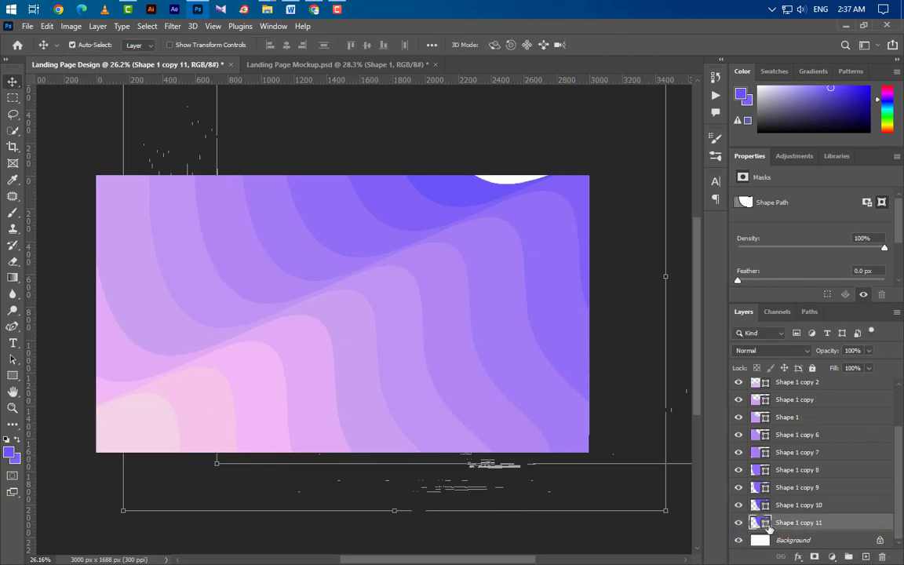
{"action": "double_click", "coordinate": [766, 525]}
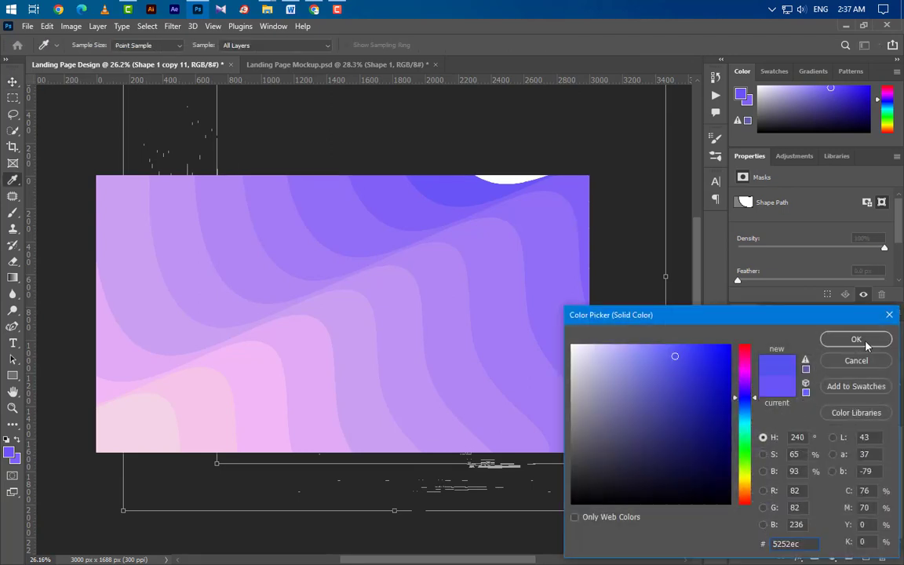
{"action": "left_click", "coordinate": [856, 340]}
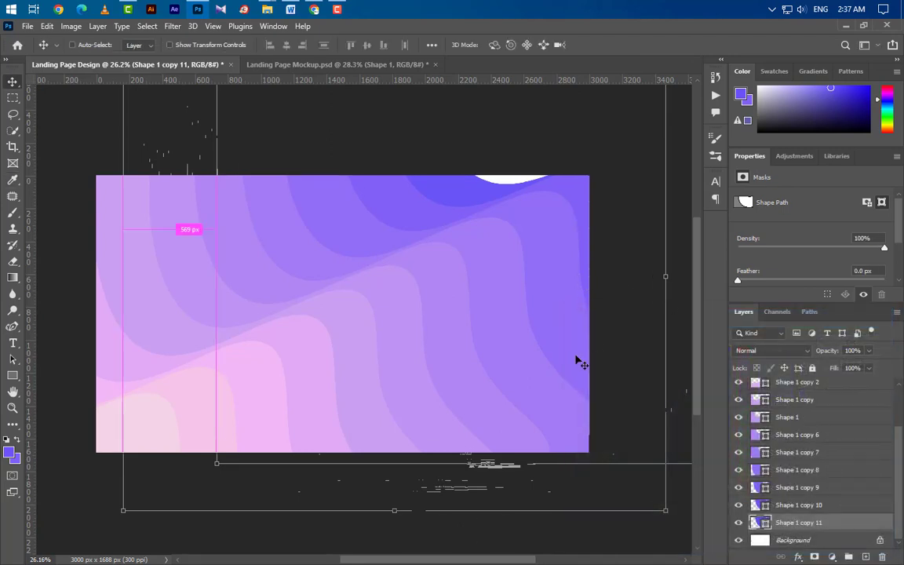
{"action": "key", "text": "ctrl+t"}
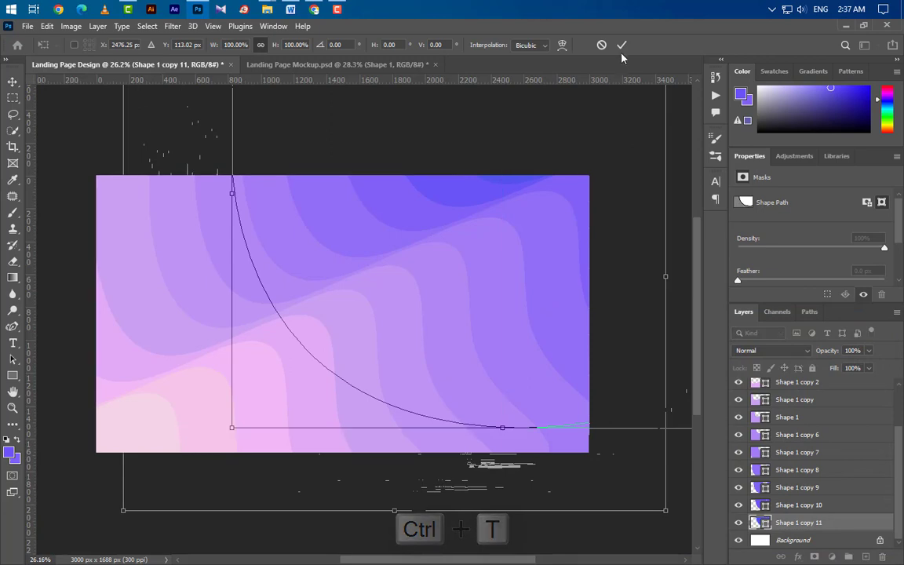
{"action": "key", "text": "Return"}
{"action": "key", "text": "ctrl+0"}
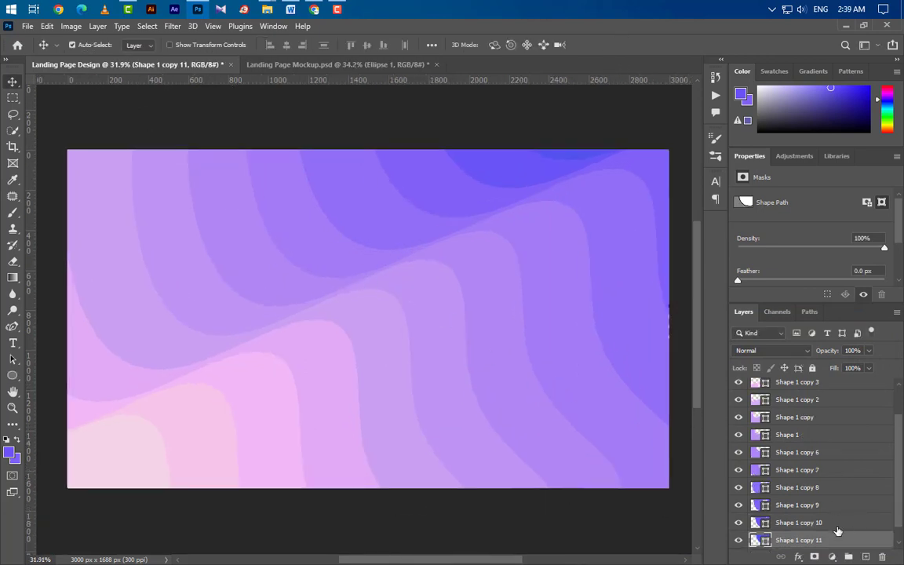
Step: Group all the wave shape layers above the Background, from Shape 1 copy 11 up to Shape 1 copy 5
{"action": "left_click", "coordinate": [838, 522], "text": "ctrl"}
{"action": "left_click", "coordinate": [838, 506], "text": "ctrl"}
{"action": "left_click", "coordinate": [839, 489], "text": "ctrl"}
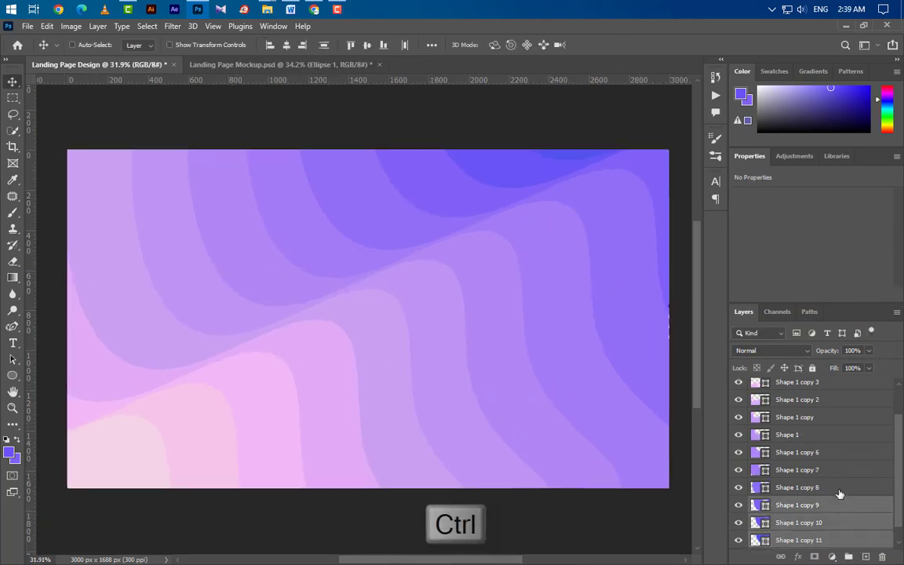
{"action": "left_click", "coordinate": [840, 471], "text": "ctrl"}
{"action": "left_click", "coordinate": [841, 453], "text": "ctrl"}
{"action": "left_click", "coordinate": [841, 435], "text": "ctrl"}
{"action": "left_click", "coordinate": [838, 416], "text": "ctrl"}
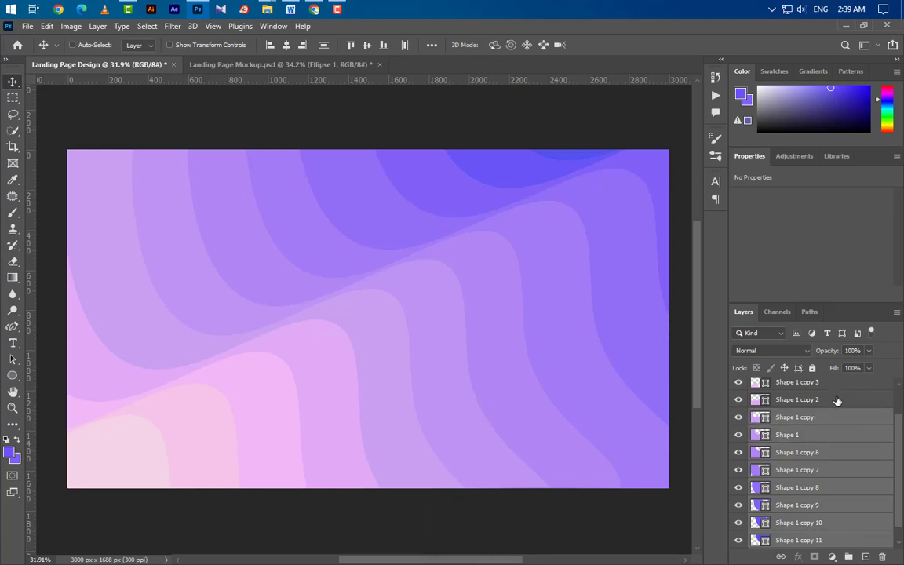
{"action": "left_click", "coordinate": [837, 400], "text": "ctrl"}
{"action": "left_click", "coordinate": [838, 383], "text": "ctrl"}
{"action": "scroll", "coordinate": [848, 424], "scroll_direction": "up", "scroll_amount": 1}
{"action": "scroll", "coordinate": [853, 450], "scroll_direction": "up", "scroll_amount": 1}
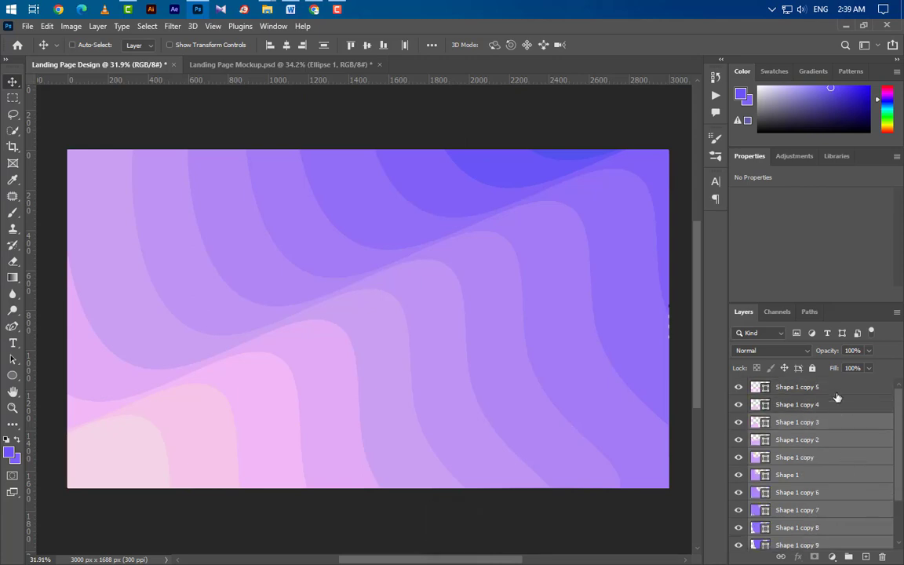
{"action": "left_click", "coordinate": [837, 400], "text": "ctrl"}
{"action": "left_click", "coordinate": [837, 386], "text": "ctrl"}
{"action": "left_click", "coordinate": [847, 556]}
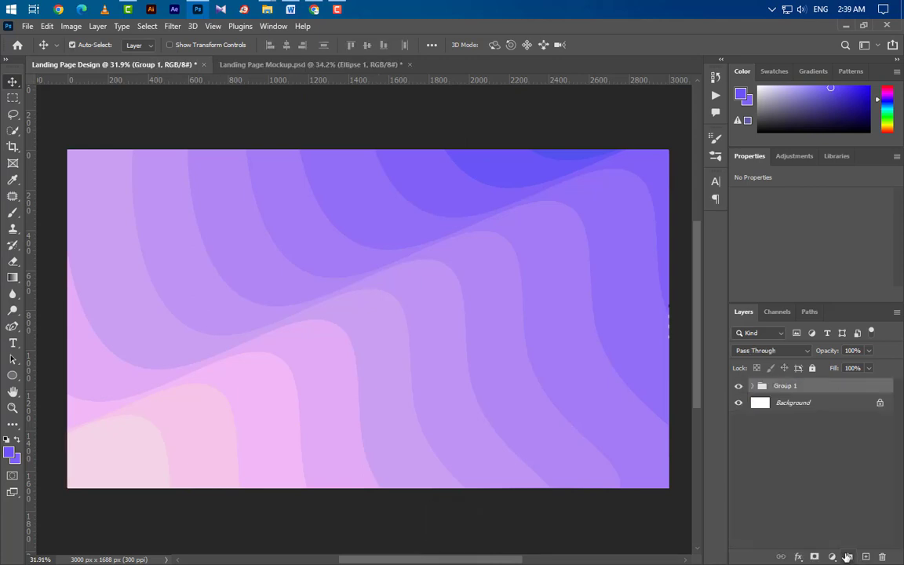
Step: Draw an 840 px circle on a new layer above the wave group and place it at about X 1781 px, Y 626 px
{"action": "left_click", "coordinate": [865, 556]}
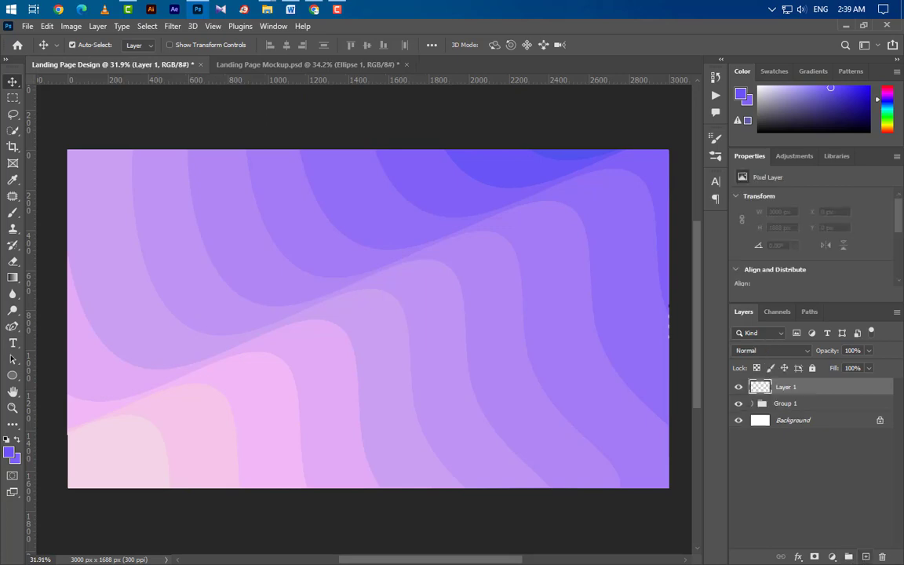
{"action": "left_click", "coordinate": [12, 375]}
{"action": "left_click_drag", "start_coordinate": [398, 298], "coordinate": [619, 442]}
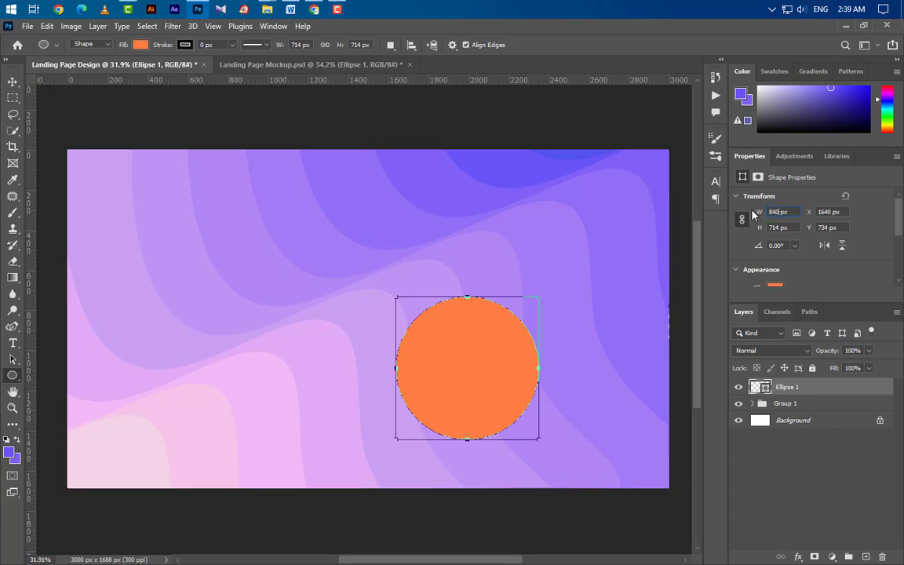
{"action": "key", "text": "v"}
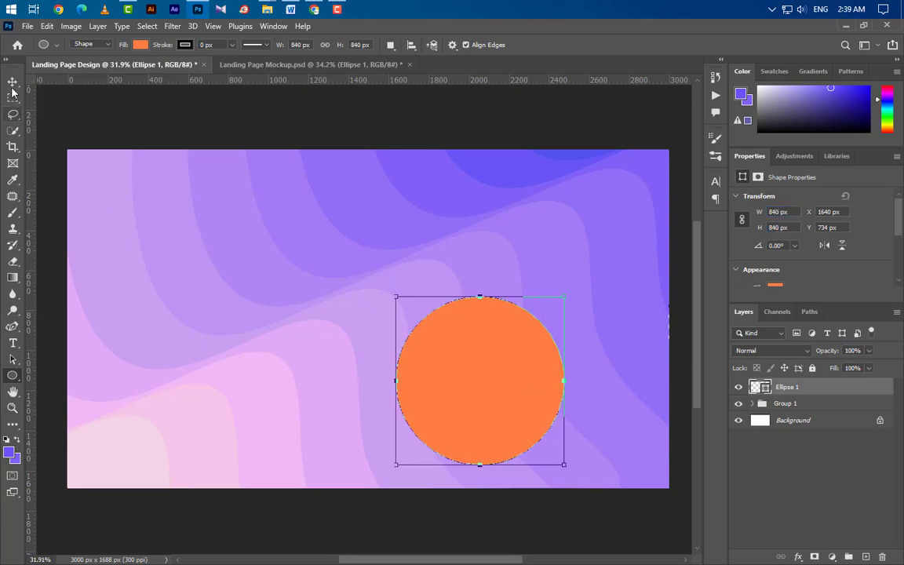
{"action": "left_click_drag", "start_coordinate": [486, 389], "coordinate": [511, 368]}
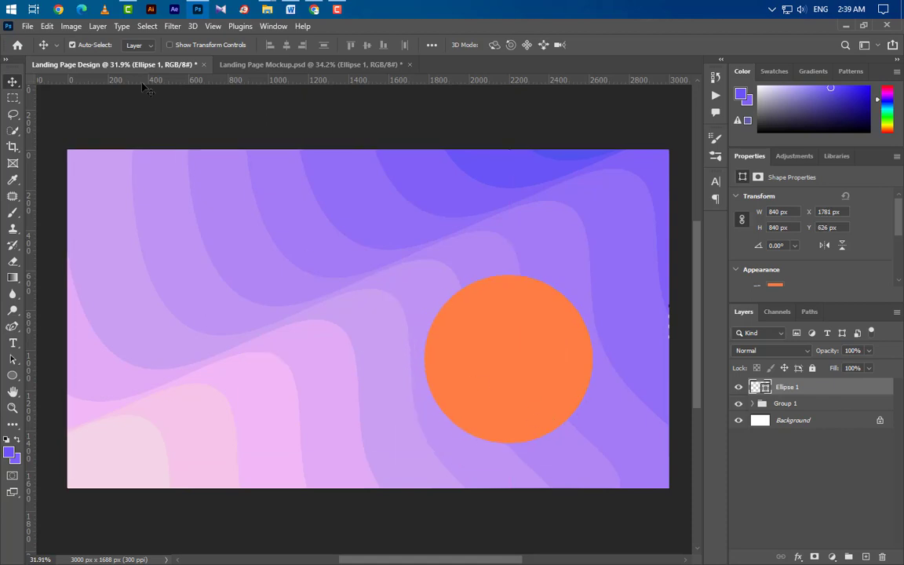
Step: Turn the circle into a ring with a 120 px black stroke and no fill, and convert it to a smart object
{"action": "left_click", "coordinate": [13, 375]}
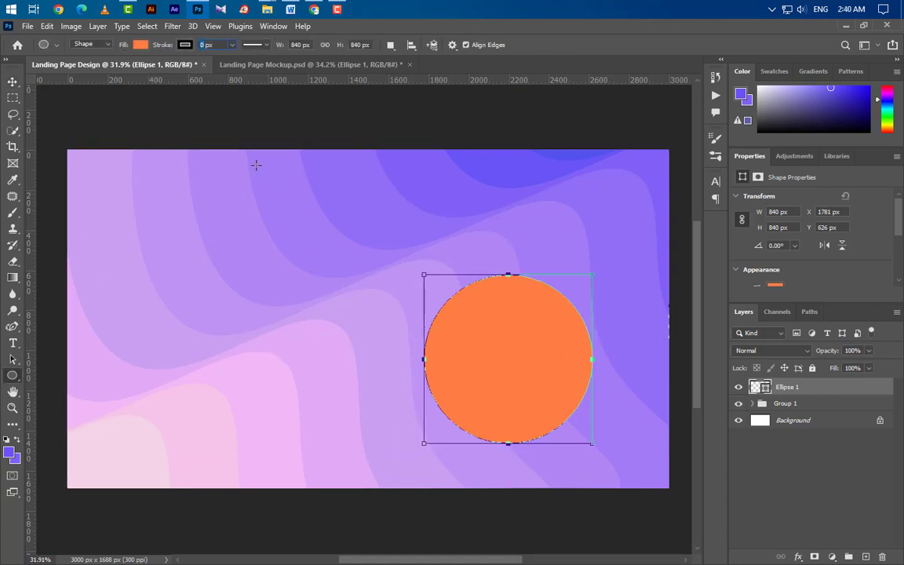
{"action": "type", "text": "0"}
{"action": "key", "text": "Return"}
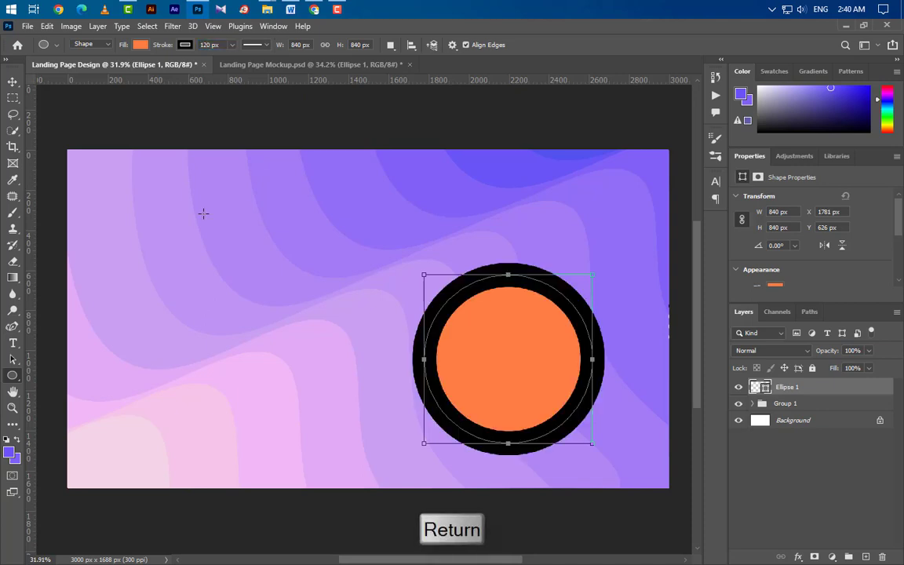
{"action": "left_click", "coordinate": [138, 45]}
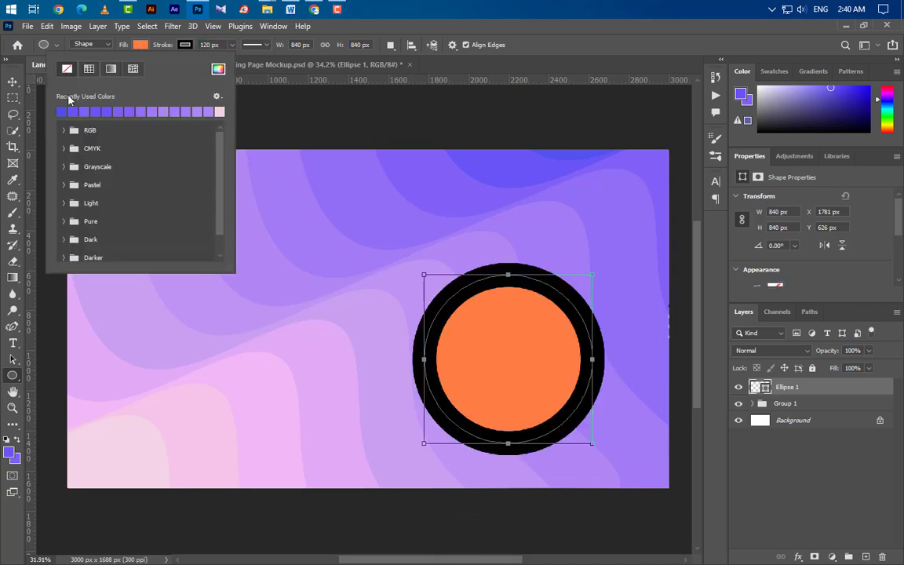
{"action": "left_click", "coordinate": [66, 68]}
{"action": "left_click", "coordinate": [13, 84]}
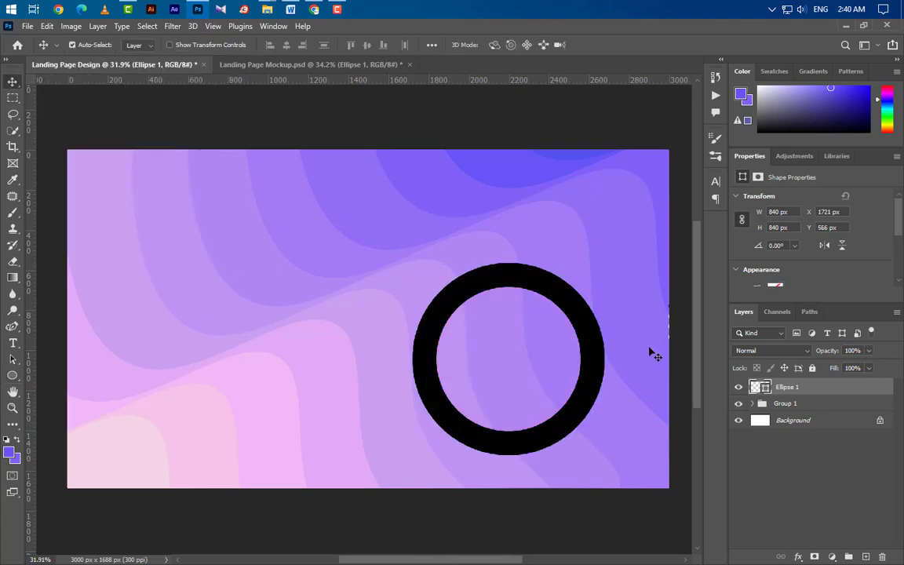
{"action": "right_click", "coordinate": [842, 391]}
{"action": "left_click", "coordinate": [753, 205]}
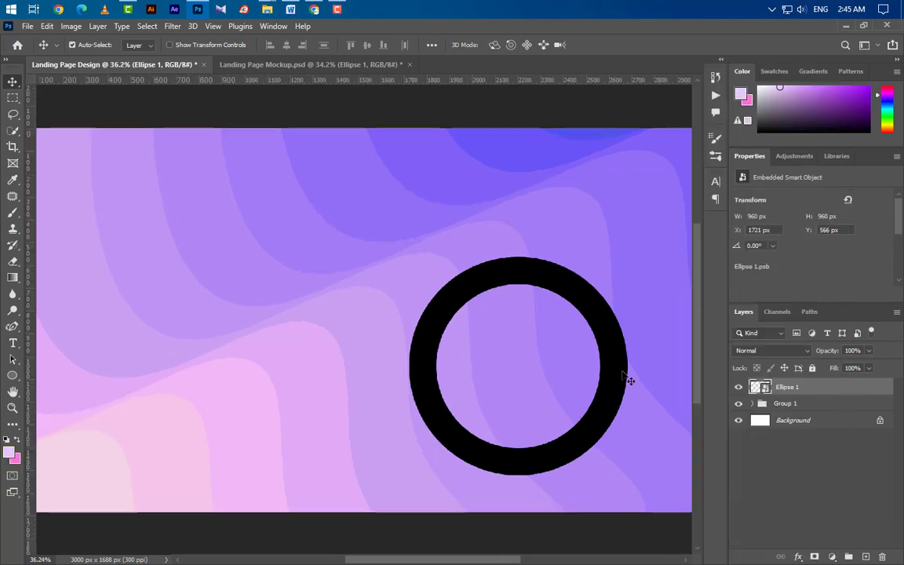
Step: Add Bevel & Emboss to the ring: Inner Bevel, Smooth, depth 344%, direction Down, size 51 px, soften 16 px
{"action": "scroll", "coordinate": [627, 380], "scroll_direction": "up", "scroll_amount": 3}
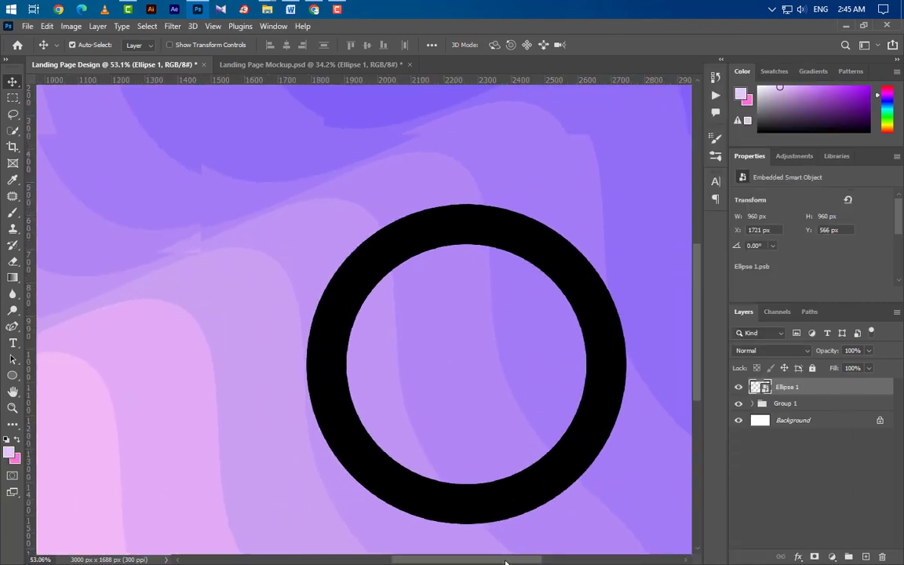
{"action": "left_click_drag", "start_coordinate": [506, 562], "coordinate": [533, 562]}
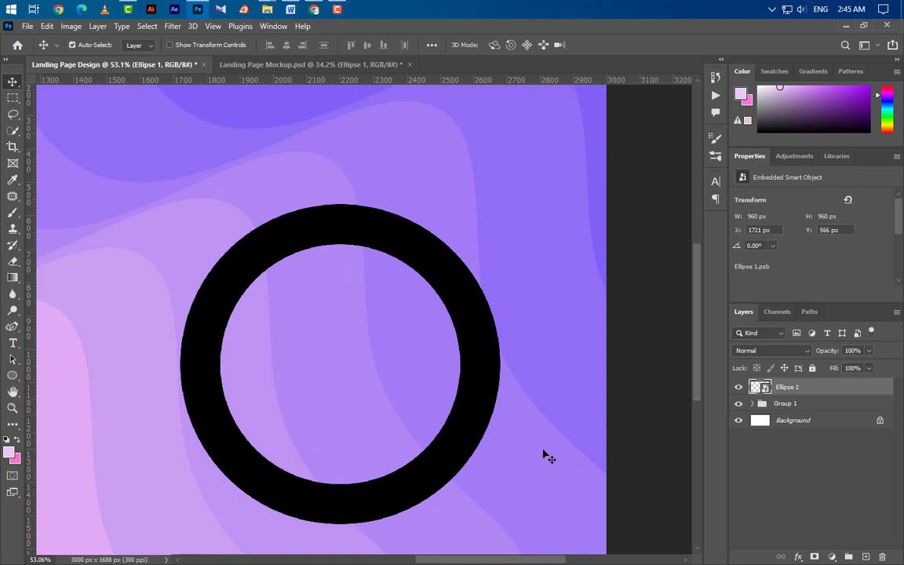
{"action": "double_click", "coordinate": [838, 389]}
{"action": "left_click_drag", "start_coordinate": [534, 43], "coordinate": [590, 43]}
{"action": "left_click", "coordinate": [544, 104]}
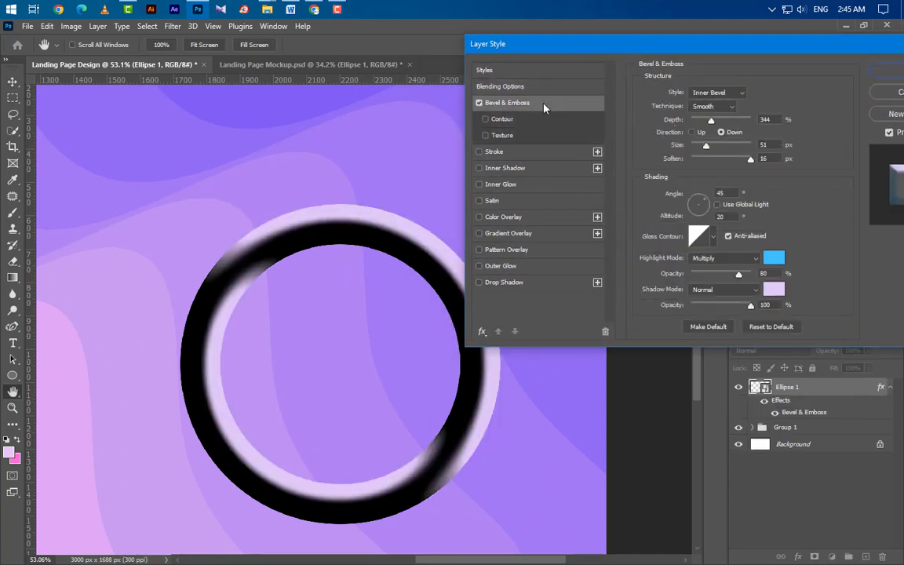
{"action": "left_click", "coordinate": [728, 94]}
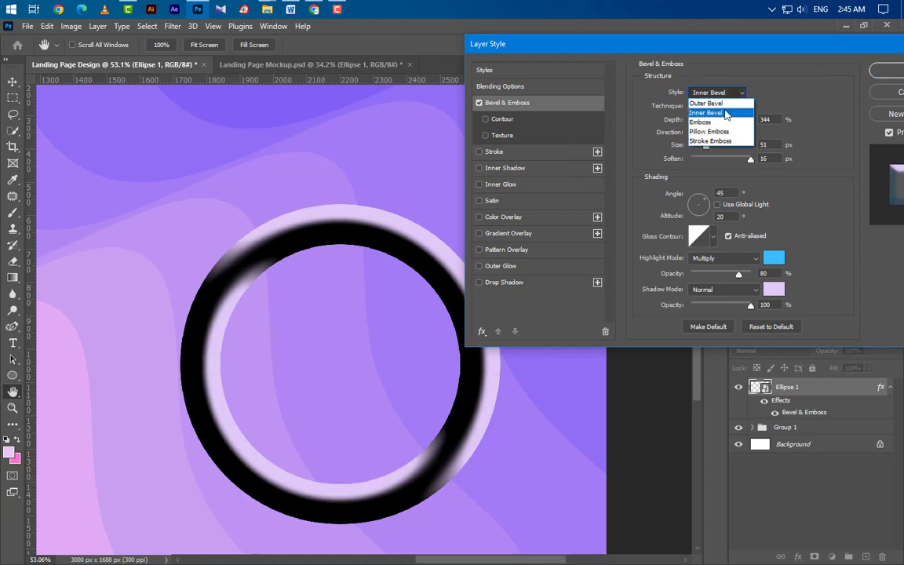
{"action": "left_click", "coordinate": [723, 111]}
{"action": "left_click", "coordinate": [724, 107]}
{"action": "left_click", "coordinate": [728, 117]}
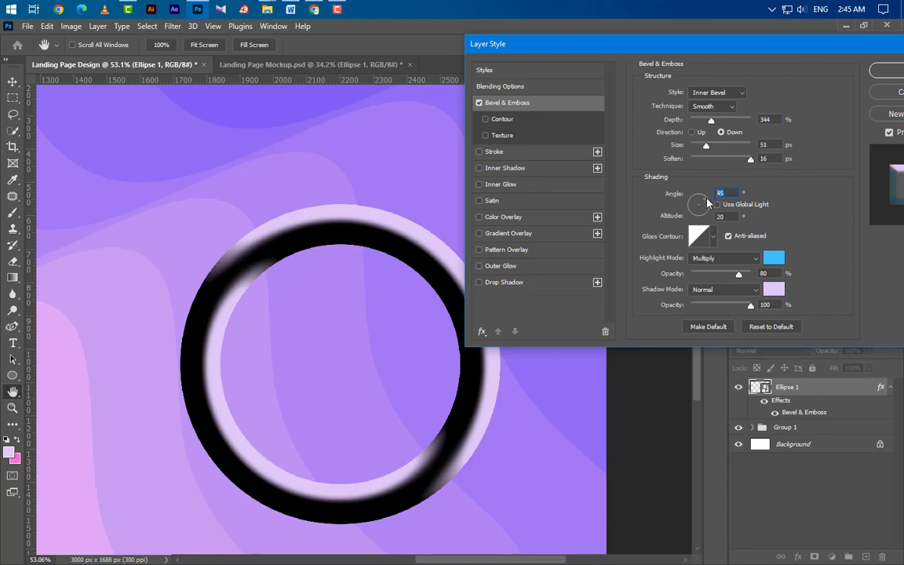
Step: Set the bevel shading to angle 45°, altitude 20°, linear gloss contour, and a Multiply highlight in 3abdff at 80% opacity
{"action": "left_click", "coordinate": [711, 237]}
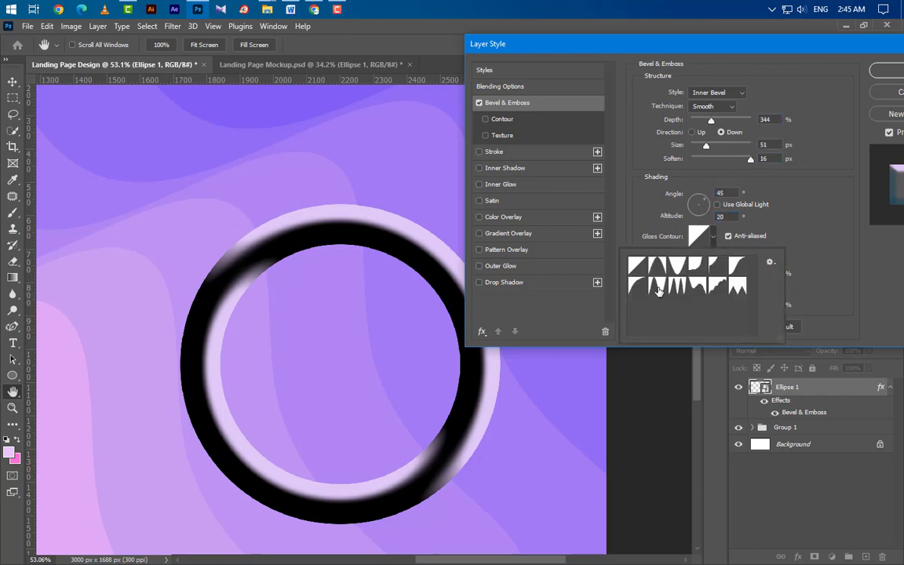
{"action": "left_click", "coordinate": [844, 255]}
{"action": "left_click", "coordinate": [773, 257]}
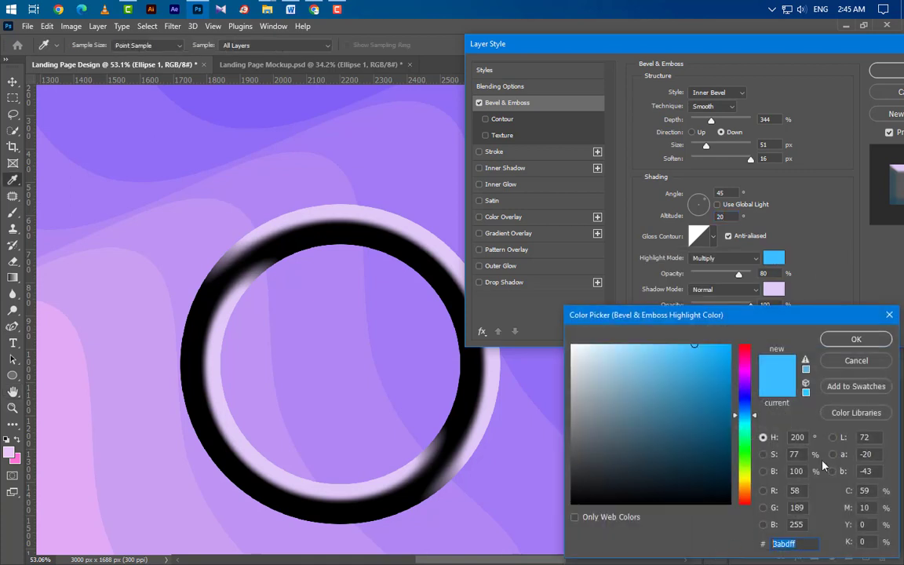
{"action": "left_click", "coordinate": [856, 340]}
{"action": "left_click", "coordinate": [725, 258]}
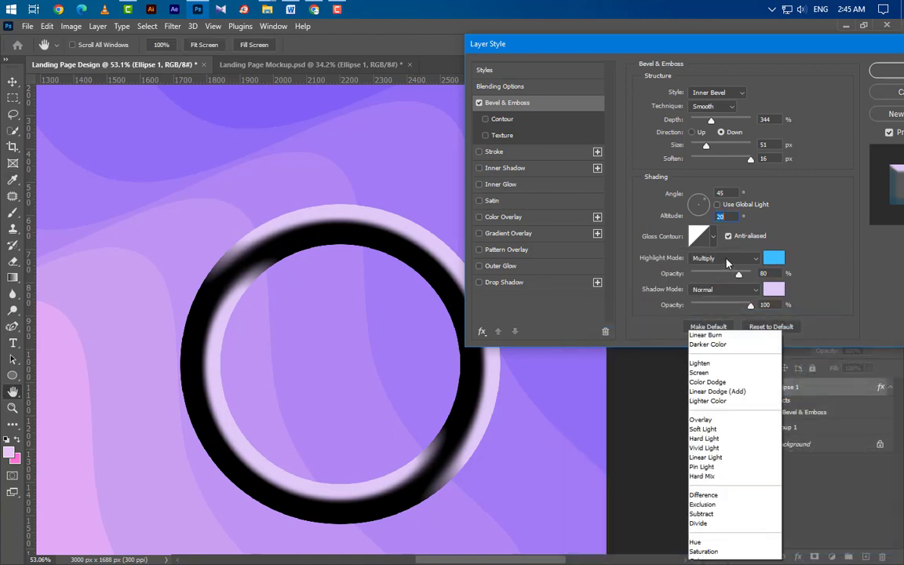
{"action": "key", "text": "Escape"}
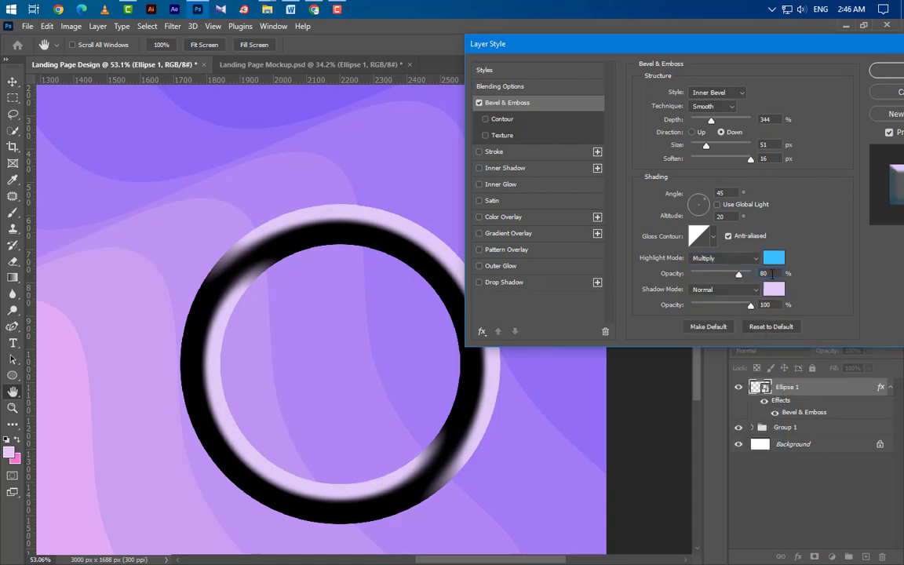
Step: Set the bevel's shadow to Normal mode with colour e0c9f8 at 100% opacity
{"action": "left_click", "coordinate": [747, 289]}
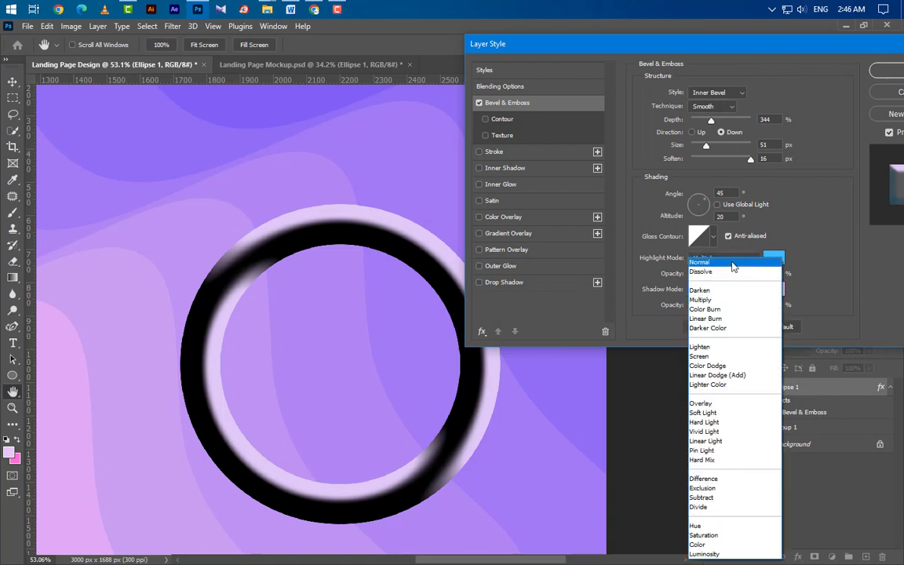
{"action": "left_click", "coordinate": [734, 259]}
{"action": "left_click", "coordinate": [777, 291]}
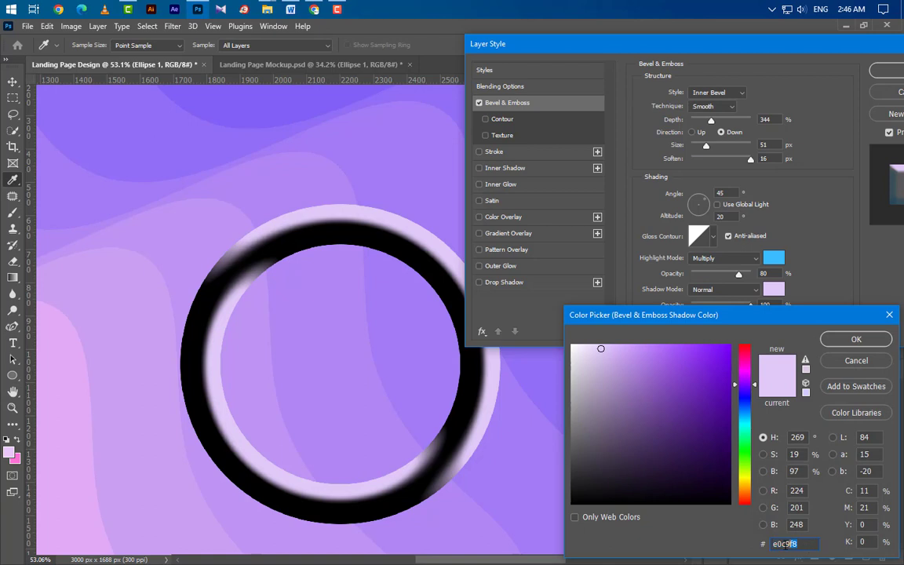
{"action": "left_click", "coordinate": [856, 339]}
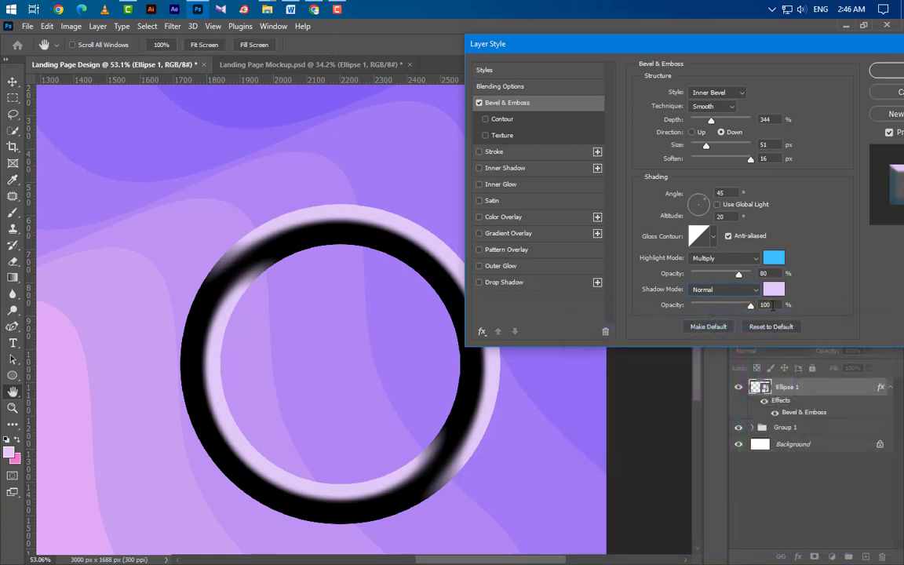
Step: Add an Inner Glow to the ring: Multiply, black 000000, 10% opacity, Softer technique, Edge source, size 75 px, range 50%
{"action": "left_click", "coordinate": [534, 189]}
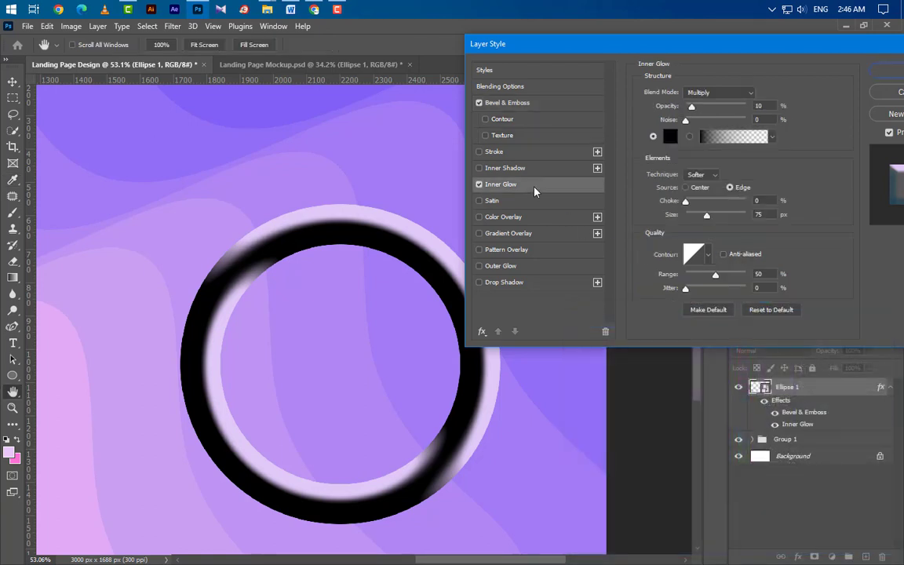
{"action": "left_click", "coordinate": [738, 93]}
{"action": "left_click", "coordinate": [758, 134]}
{"action": "left_click", "coordinate": [670, 136]}
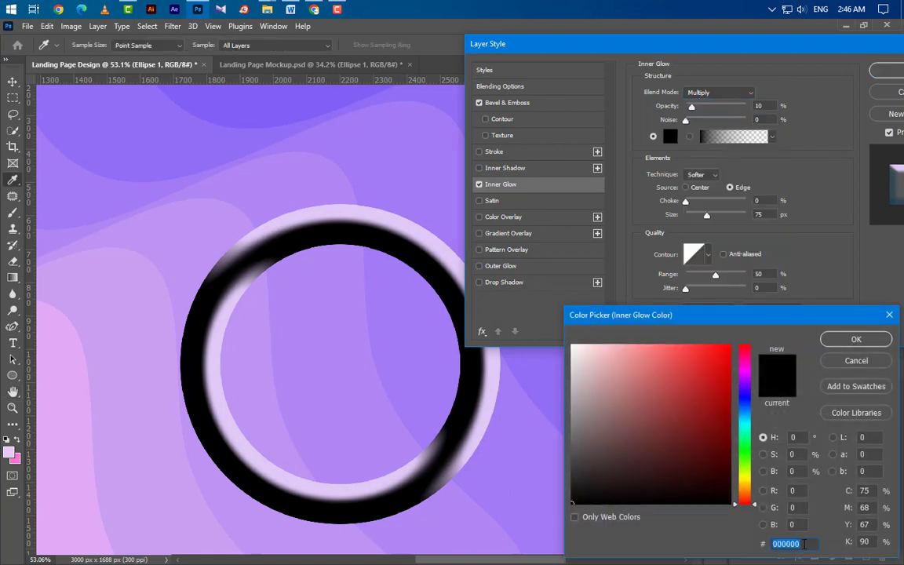
{"action": "left_click", "coordinate": [859, 339]}
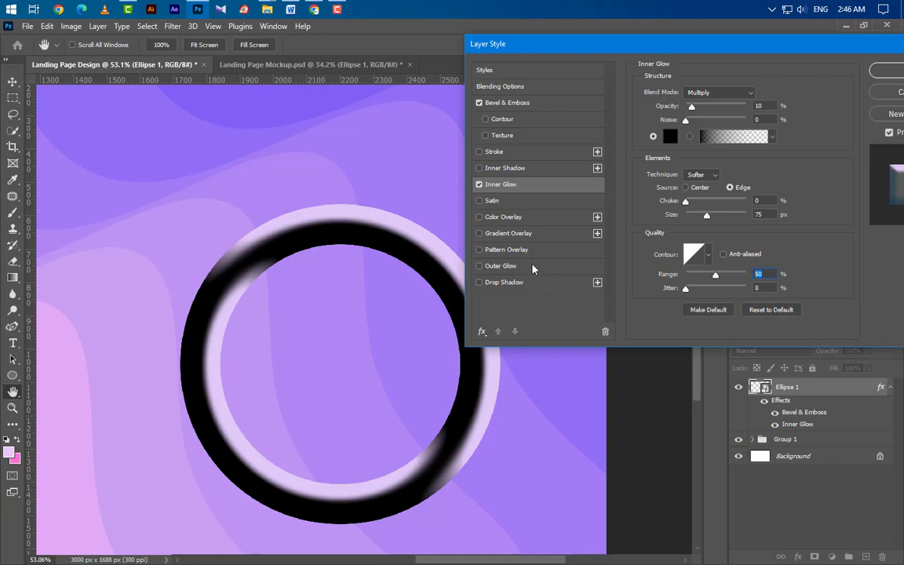
Step: Add an Outer Glow to the ring: Screen mode, colour 56c6fc, 35% opacity, Softer technique, size 50 px, range 50%
{"action": "left_click", "coordinate": [480, 266]}
{"action": "left_click", "coordinate": [736, 94]}
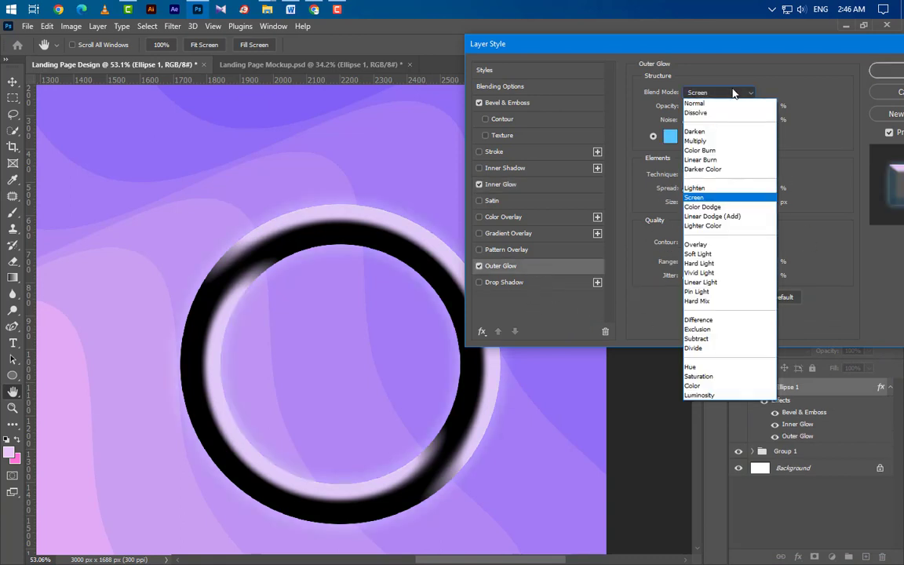
{"action": "left_click", "coordinate": [722, 196]}
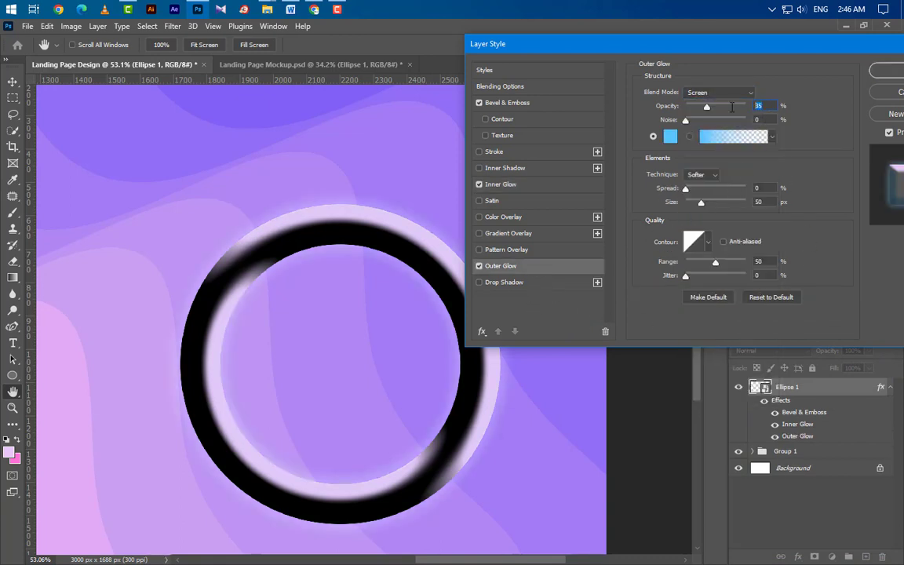
{"action": "left_click", "coordinate": [668, 139]}
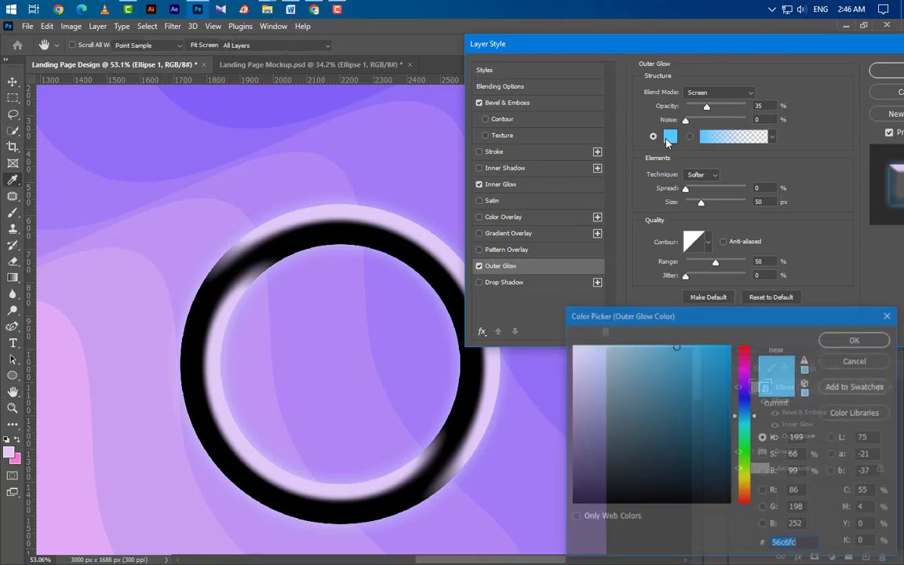
{"action": "left_click", "coordinate": [835, 341]}
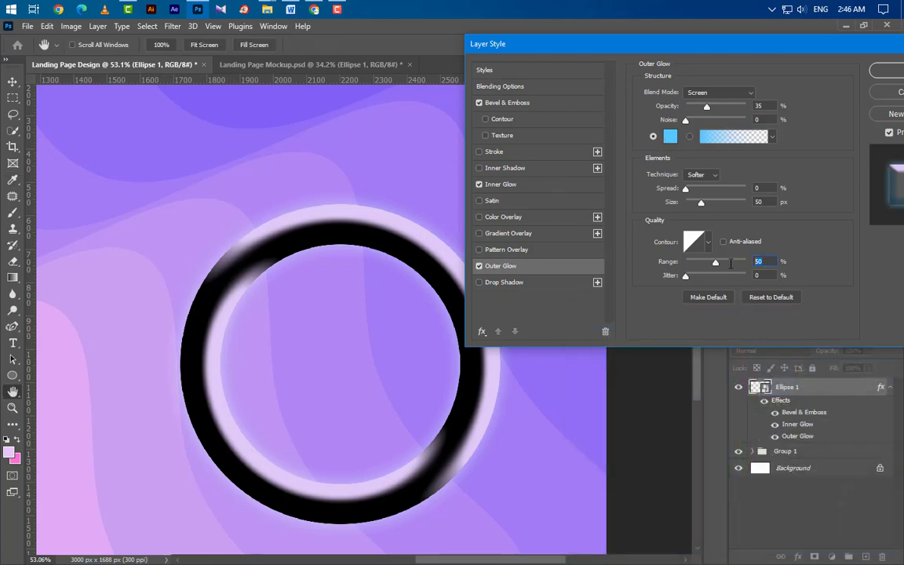
Step: Add a Drop Shadow to the ring: Normal, black 000000, 50% opacity, angle 45°, distance 80 px, spread 0%, size 150 px
{"action": "left_click", "coordinate": [544, 287]}
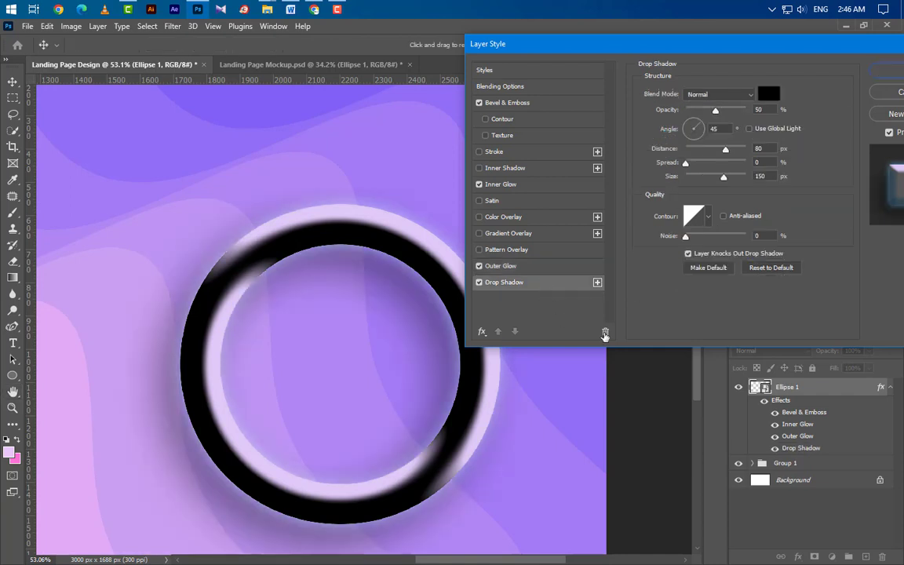
{"action": "left_click", "coordinate": [768, 95]}
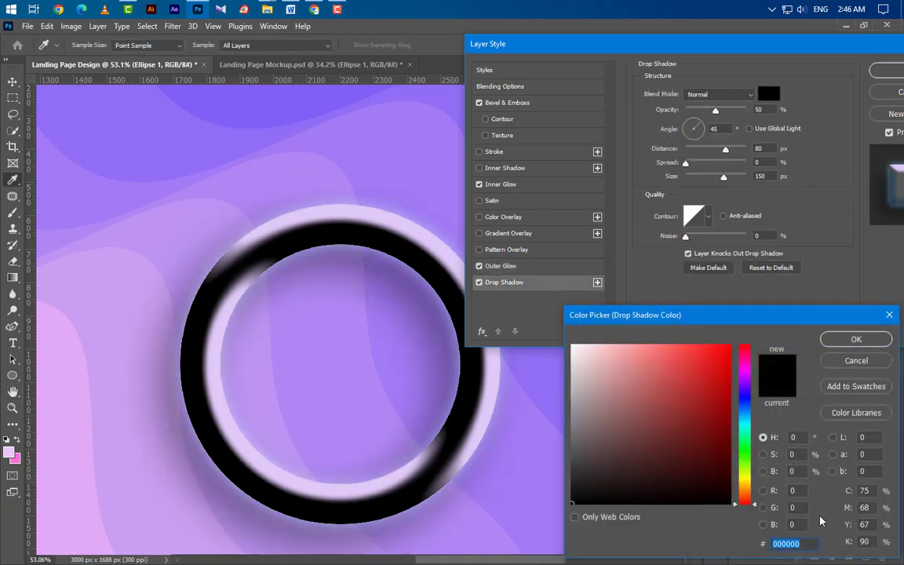
{"action": "left_click", "coordinate": [855, 339]}
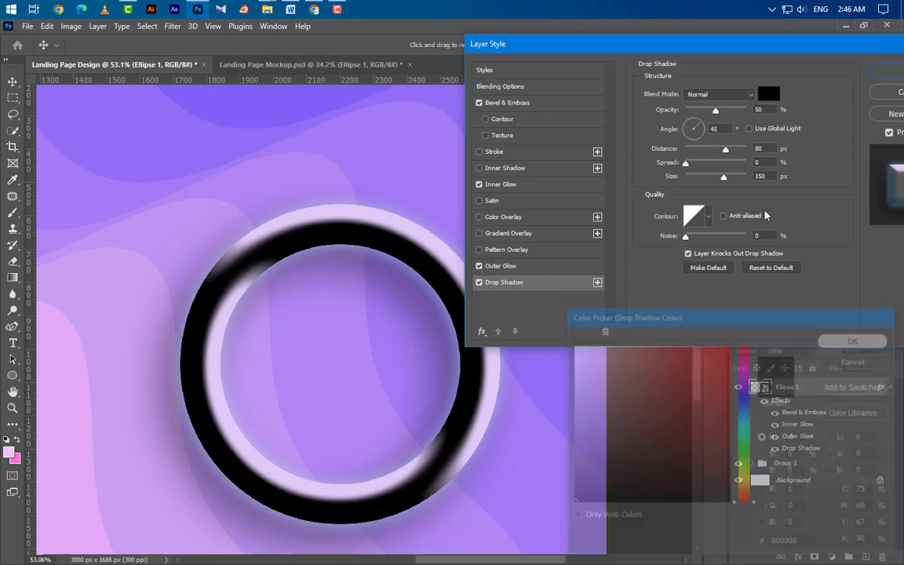
{"action": "key", "text": "Tab"}
{"action": "key", "text": "Tab"}
{"action": "key", "text": "Tab"}
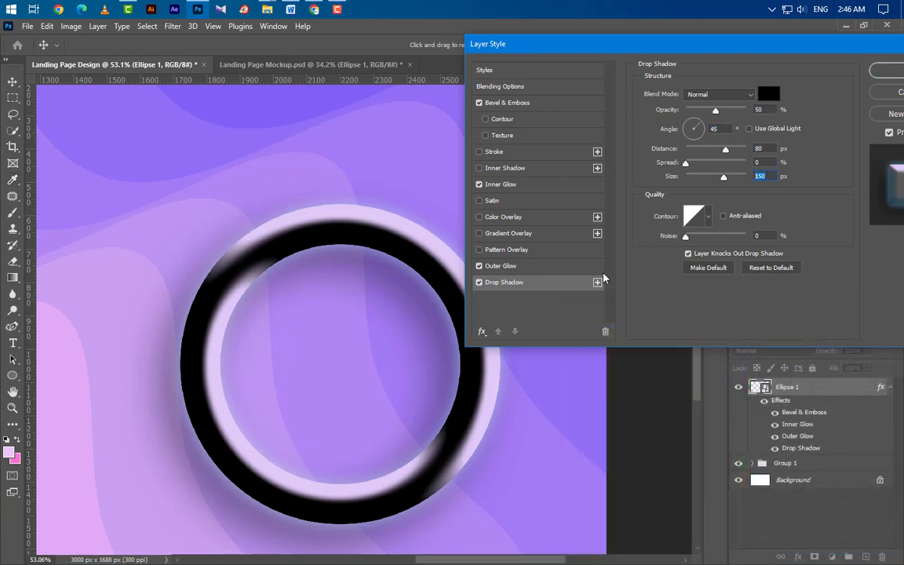
Step: Add a Gradient Overlay to the ring and set the gradient's first colour stop to fa75d2
{"action": "left_click", "coordinate": [495, 233]}
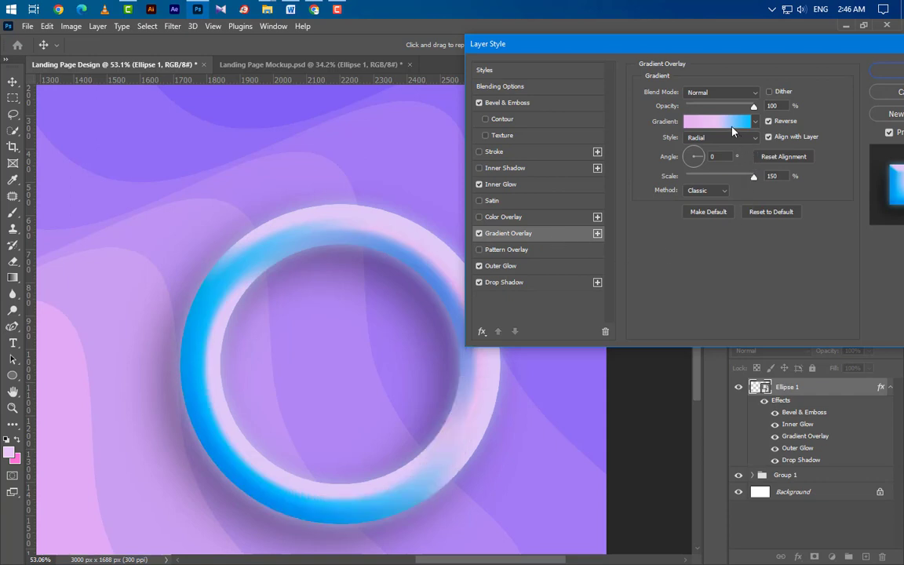
{"action": "left_click", "coordinate": [731, 126]}
{"action": "double_click", "coordinate": [627, 397]}
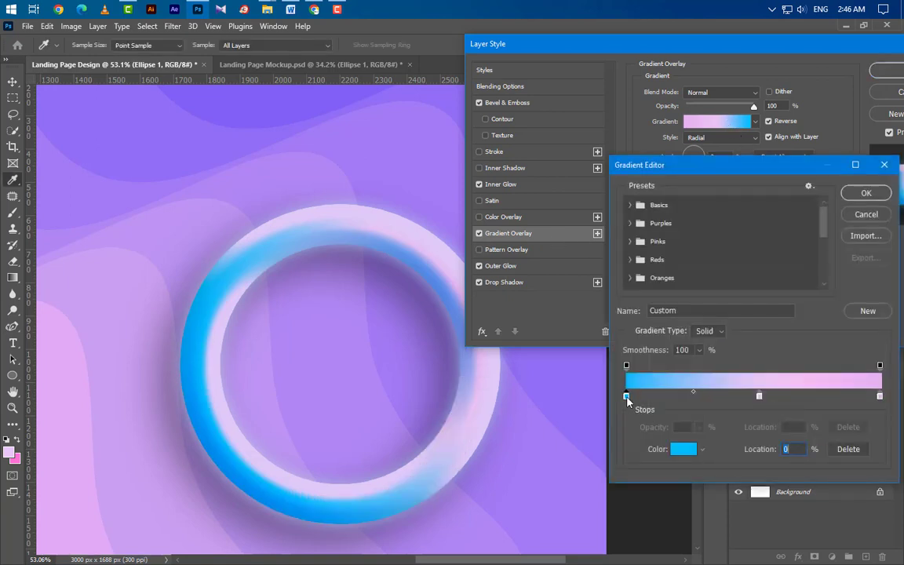
{"action": "left_click", "coordinate": [633, 368]}
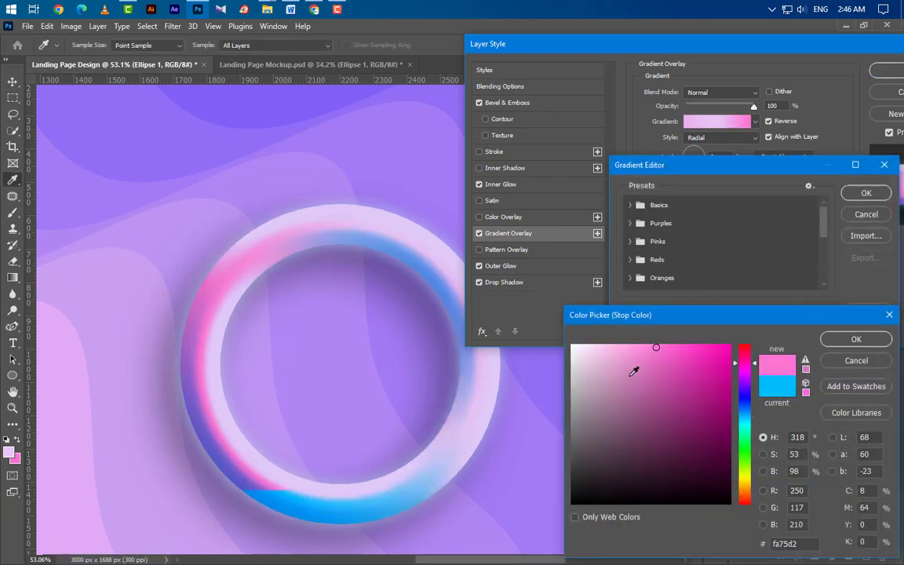
{"action": "key", "text": "Return"}
Step: Set the gradient's middle stop at 52% to e7c7f8 and its end stop to f5e1fa, and accept the gradient
{"action": "double_click", "coordinate": [759, 397]}
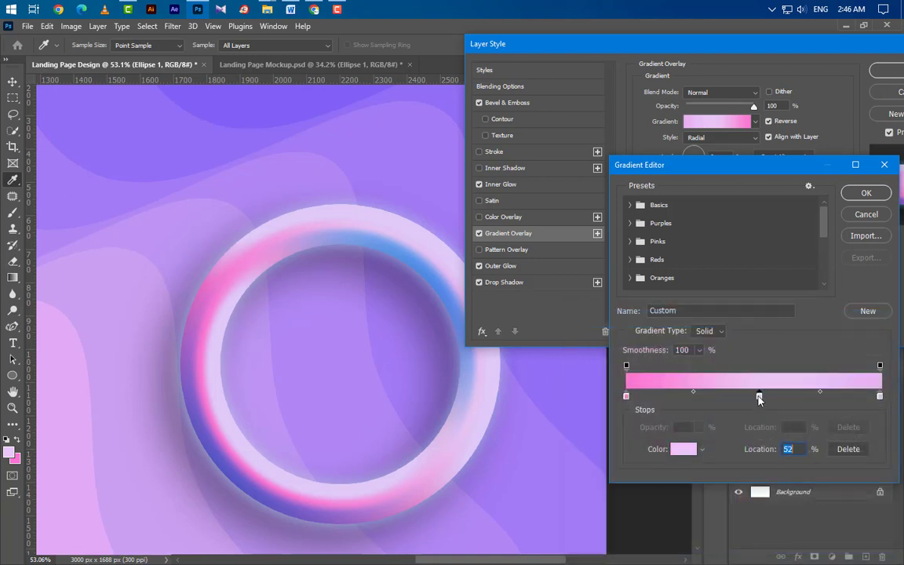
{"action": "left_click", "coordinate": [11, 450]}
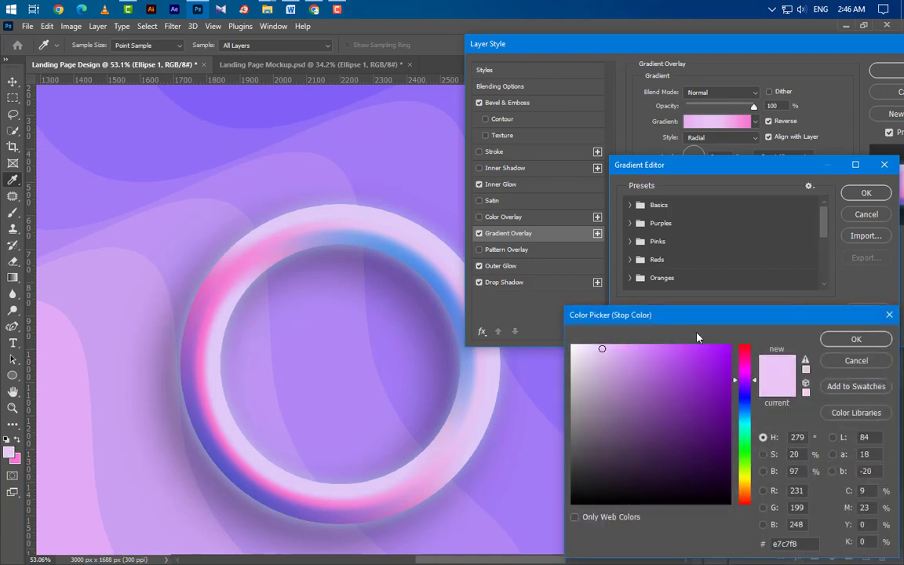
{"action": "key", "text": "Return"}
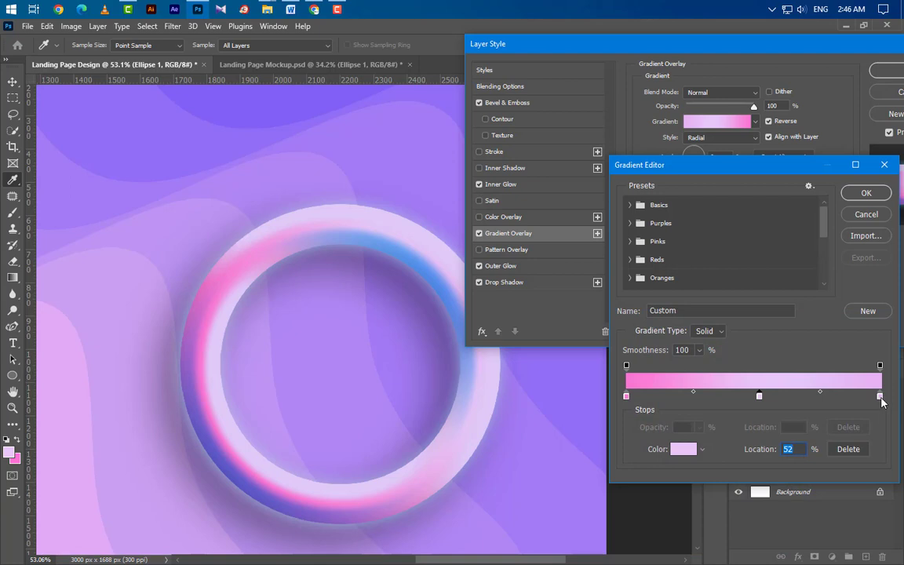
{"action": "left_click", "coordinate": [879, 397]}
{"action": "double_click", "coordinate": [880, 397]}
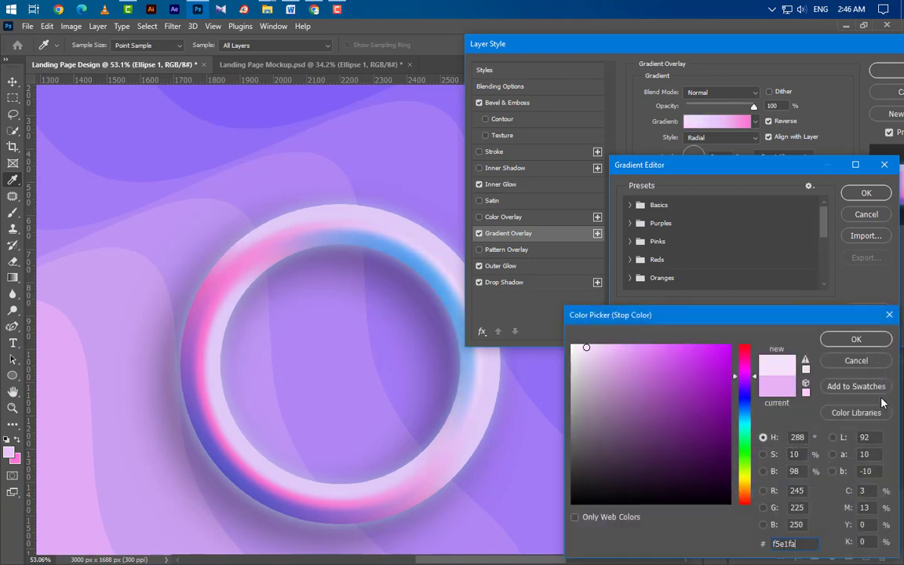
{"action": "left_click", "coordinate": [854, 342]}
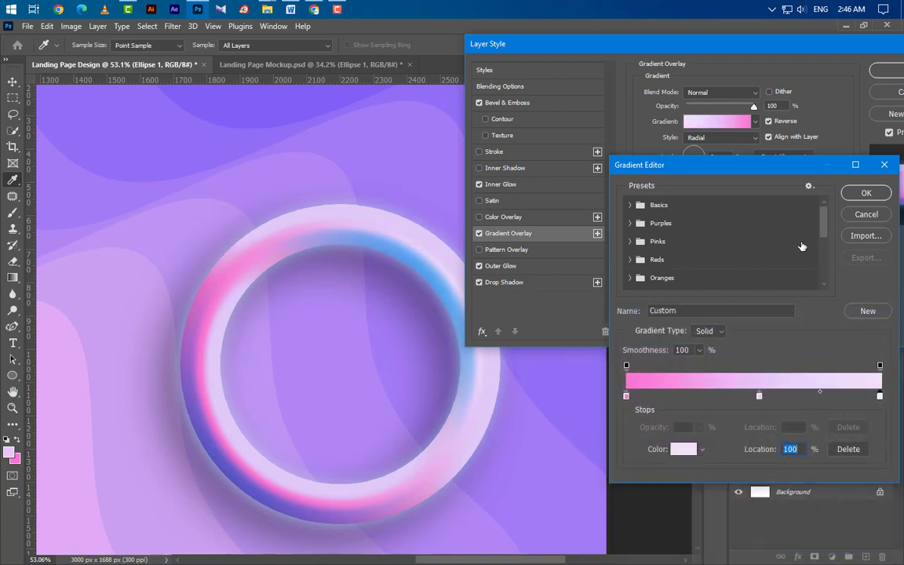
{"action": "left_click", "coordinate": [865, 193]}
Step: Keep the gradient overlay at 100% opacity, Radial style, reversed, with 150% scale, and apply the ring's layer styles
{"action": "double_click", "coordinate": [773, 105]}
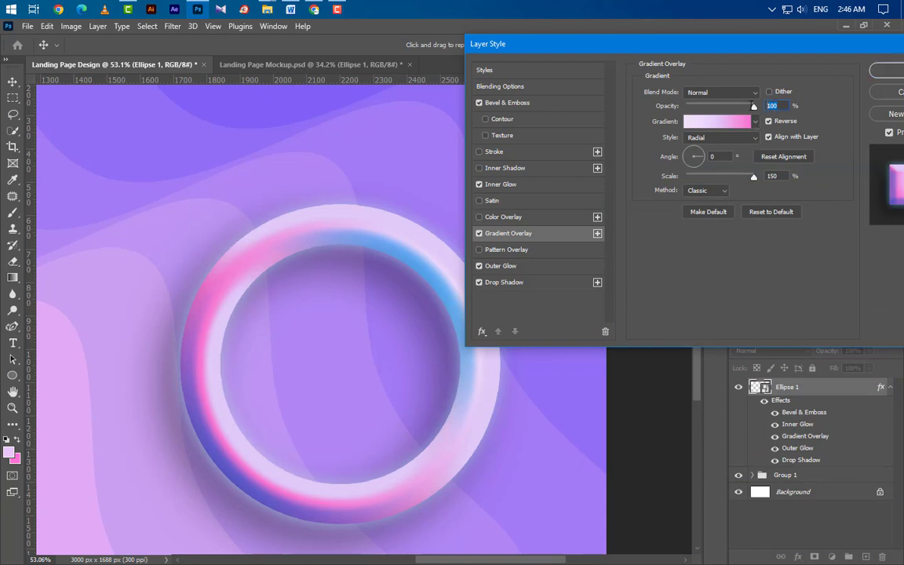
{"action": "left_click", "coordinate": [733, 140]}
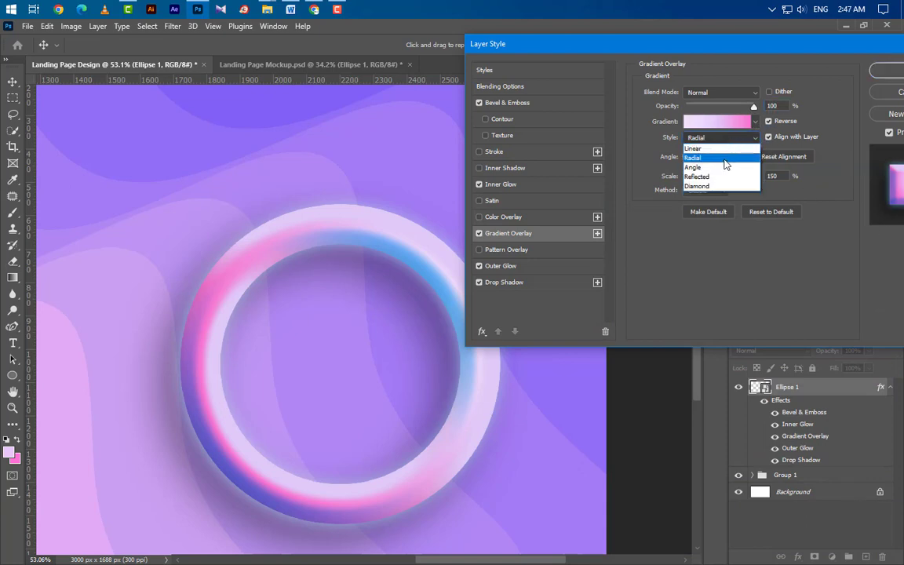
{"action": "left_click", "coordinate": [724, 160]}
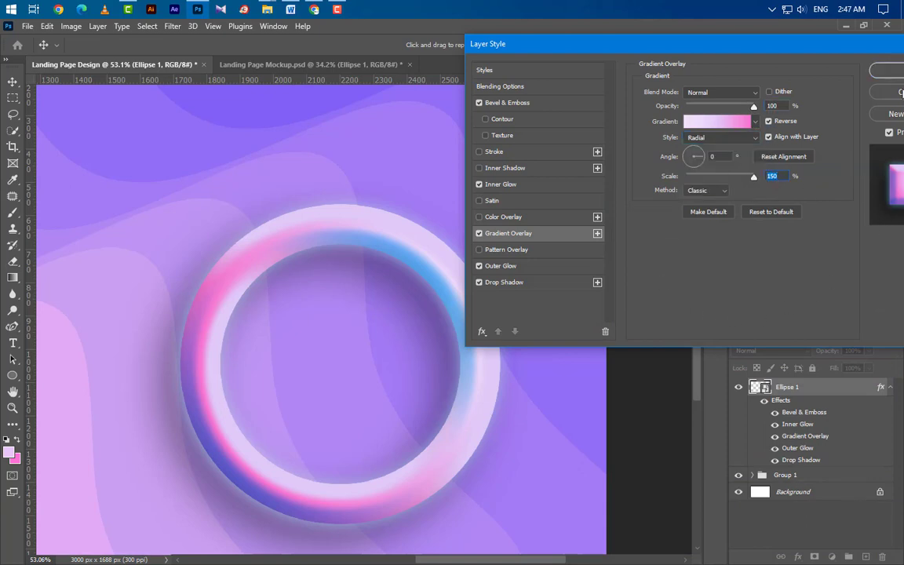
{"action": "left_click", "coordinate": [886, 70]}
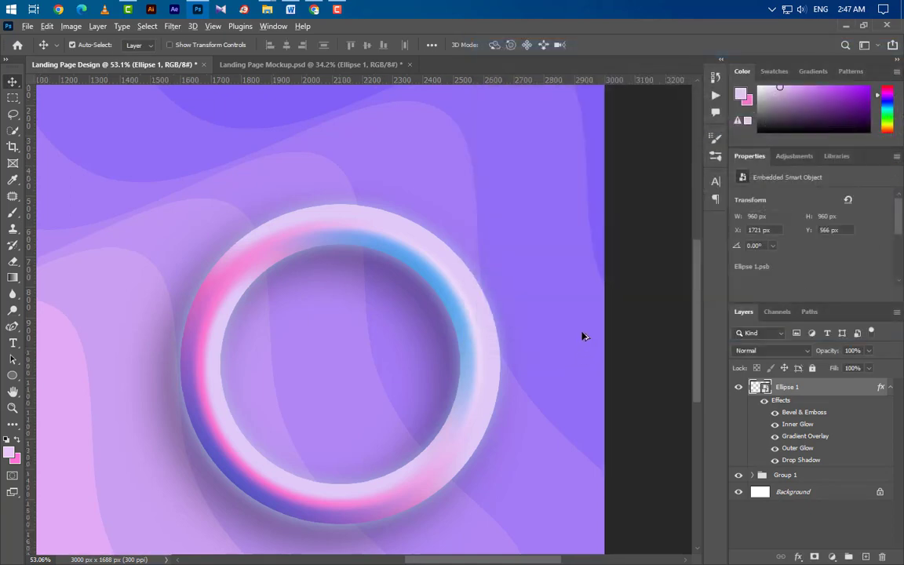
Step: Collapse the ring's effects list and move the ring slightly right and down, to about X 1806 px, Y 590 px
{"action": "scroll", "coordinate": [582, 336], "scroll_direction": "down", "scroll_amount": 4}
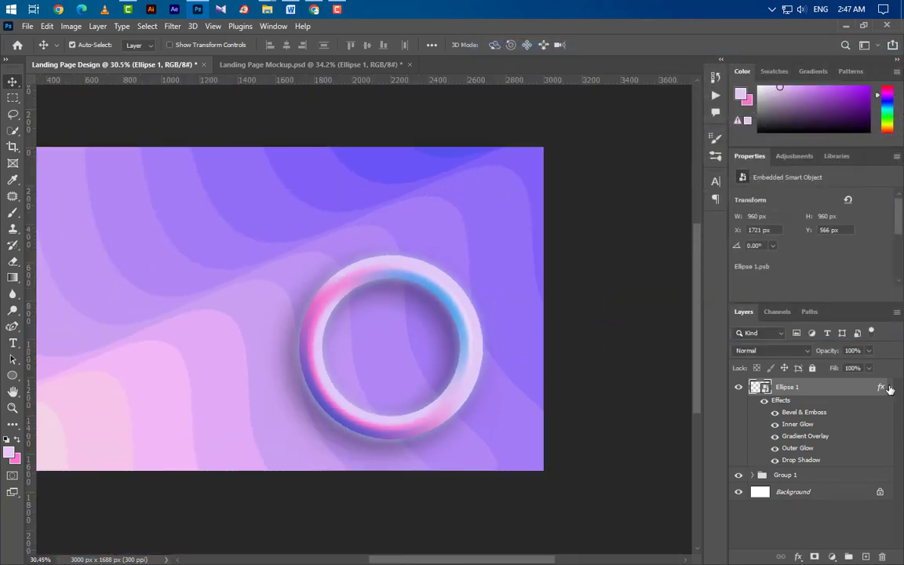
{"action": "left_click", "coordinate": [888, 387]}
{"action": "key", "text": "ctrl+t"}
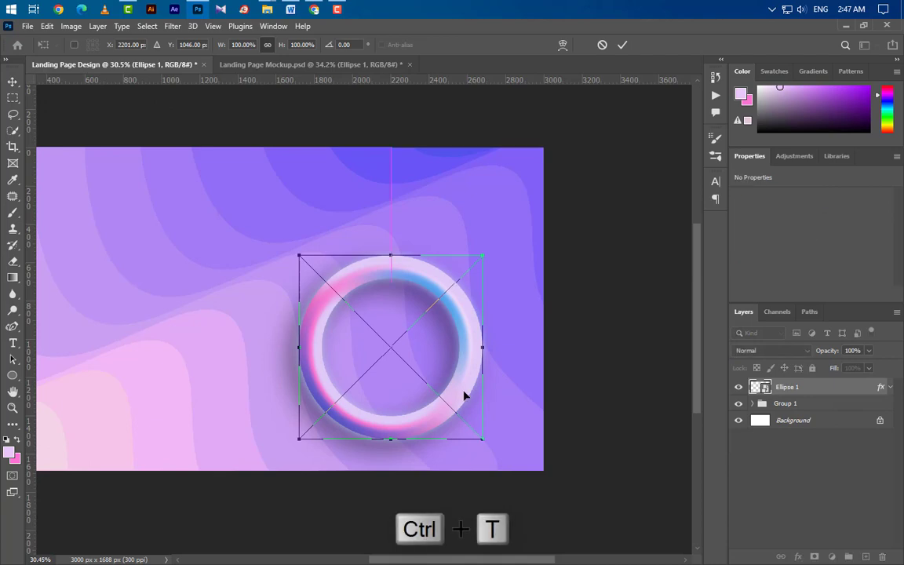
{"action": "left_click_drag", "start_coordinate": [464, 393], "coordinate": [482, 392]}
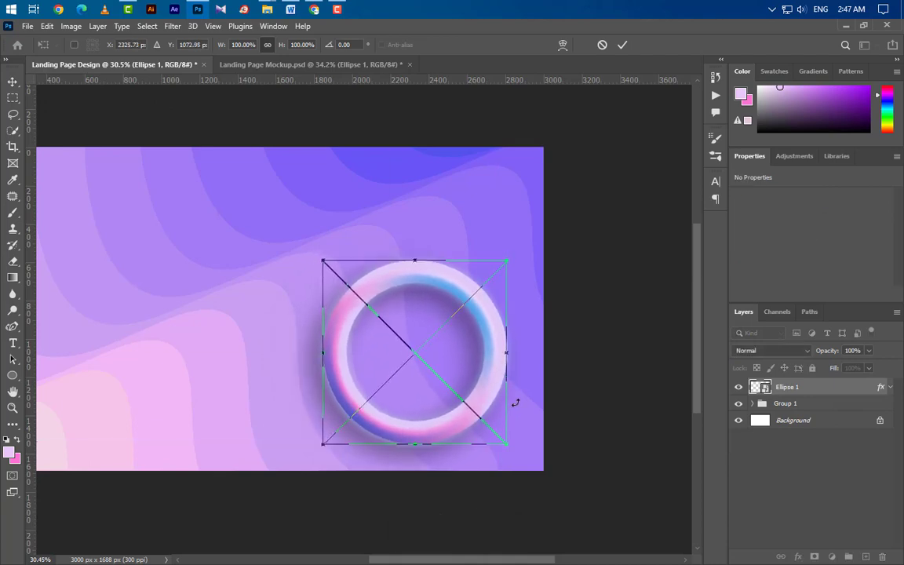
{"action": "left_click", "coordinate": [622, 45]}
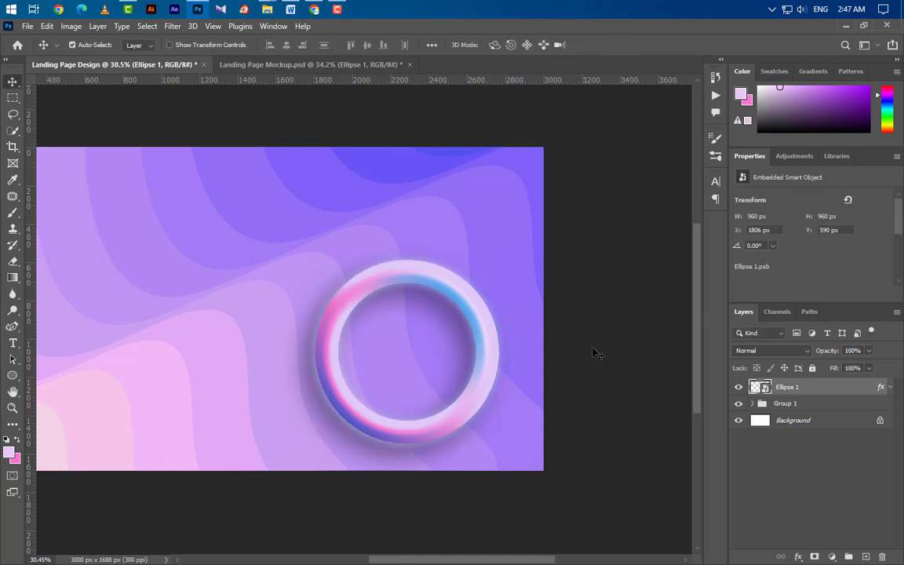
Step: Duplicate the ring, scale the copy to about 52%, and place it partly outside the canvas's upper-left corner
{"action": "scroll", "coordinate": [589, 385], "scroll_direction": "down", "scroll_amount": 3}
{"action": "scroll", "coordinate": [143, 283], "scroll_direction": "up", "scroll_amount": 4}
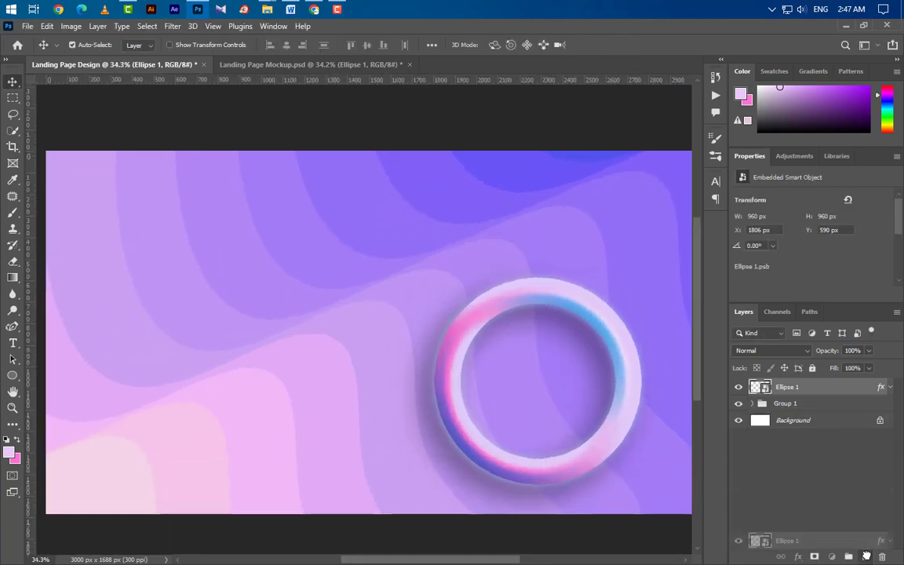
{"action": "key", "text": "ctrl+j"}
{"action": "key", "text": "ctrl+t"}
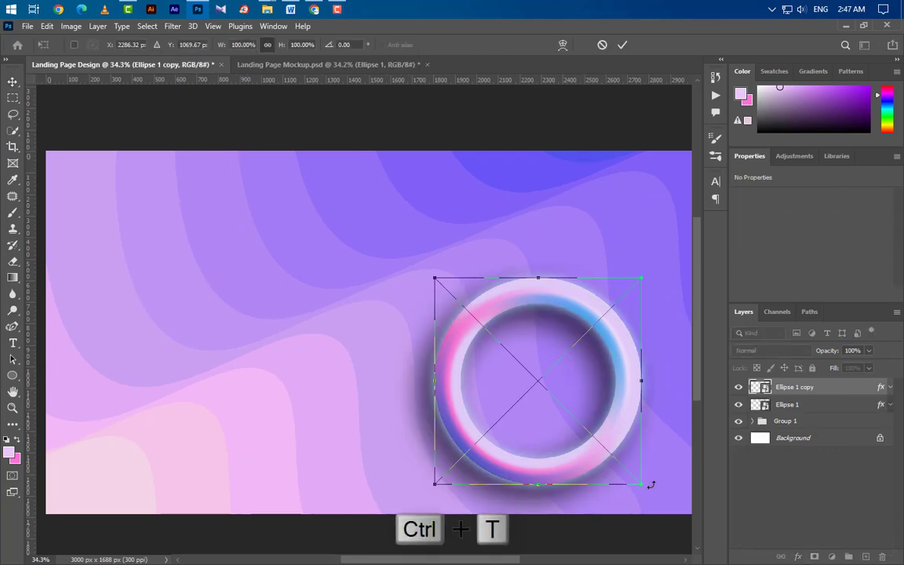
{"action": "left_click_drag", "start_coordinate": [641, 483], "coordinate": [97, 195]}
Step: Flip the small ring copy horizontally and vertically and commit the transform
{"action": "right_click", "coordinate": [98, 192]}
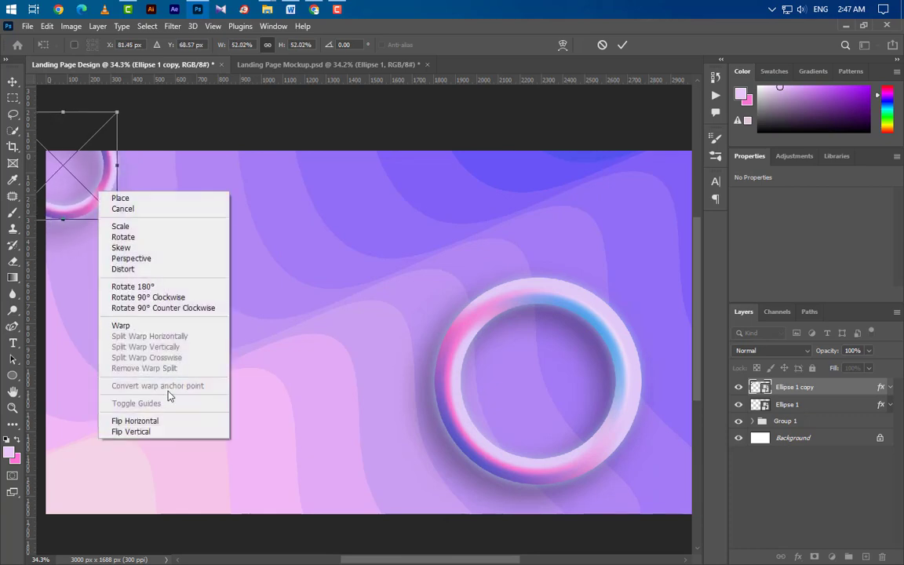
{"action": "left_click", "coordinate": [168, 421]}
{"action": "right_click", "coordinate": [91, 198]}
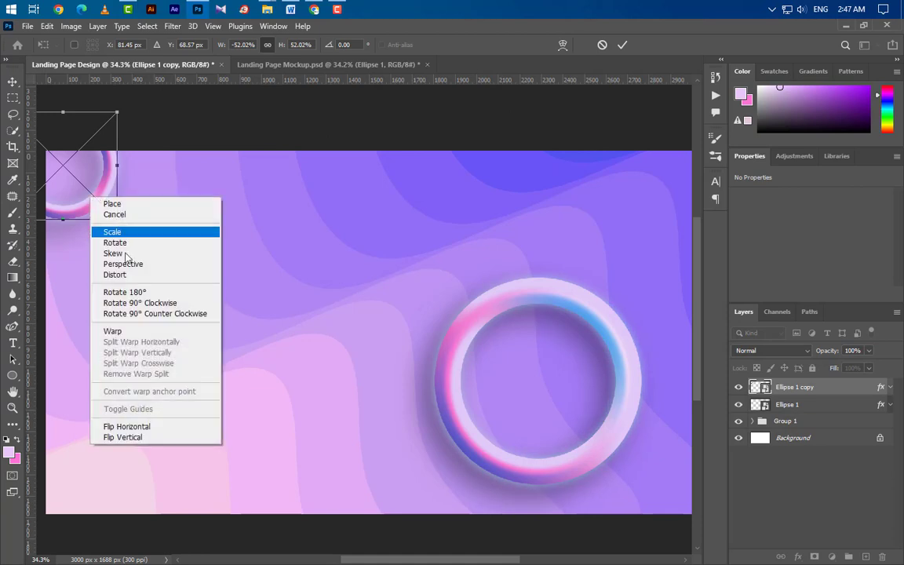
{"action": "left_click", "coordinate": [145, 438]}
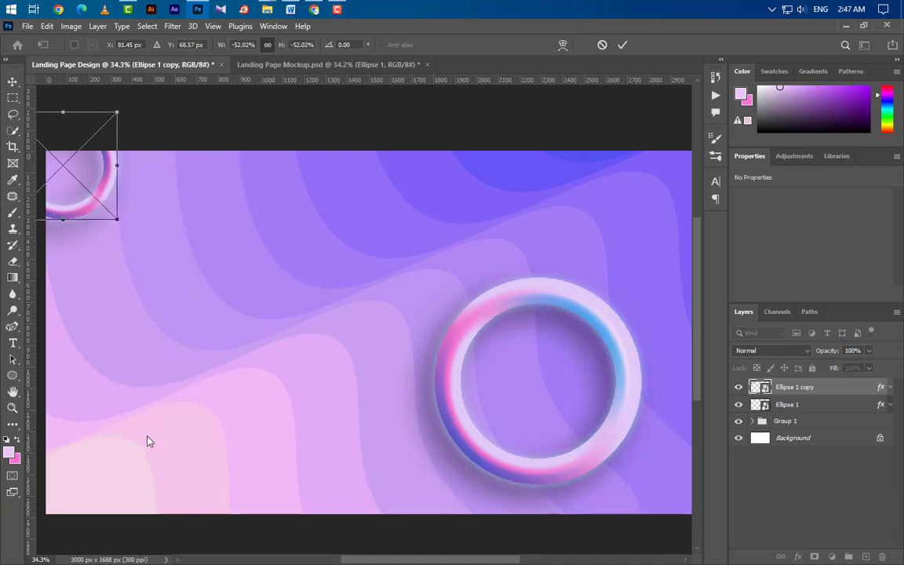
{"action": "left_click", "coordinate": [622, 45]}
Step: Place the logo-GraphicsFamily B image from File Explorer's Dextop folder into the Landing Page Design document
{"action": "left_click", "coordinate": [198, 10]}
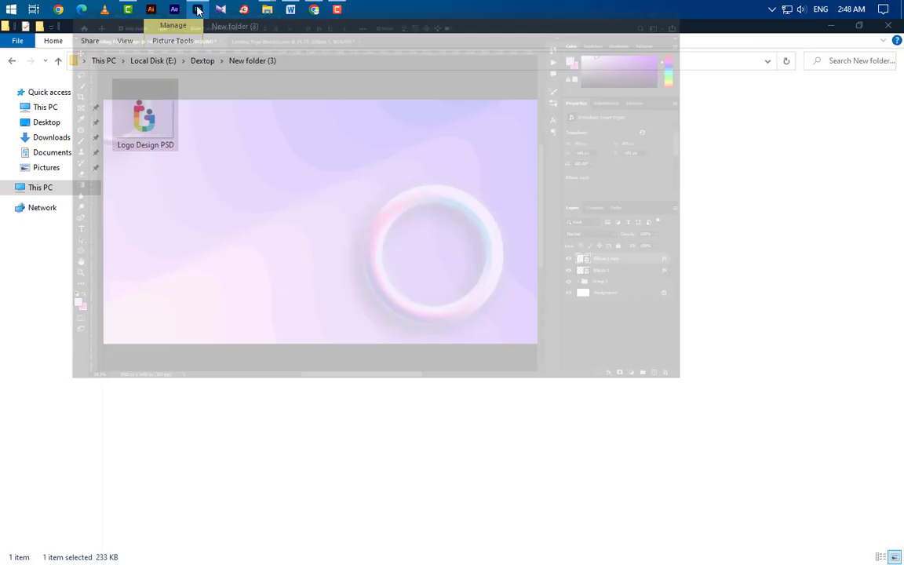
{"action": "left_click", "coordinate": [11, 61]}
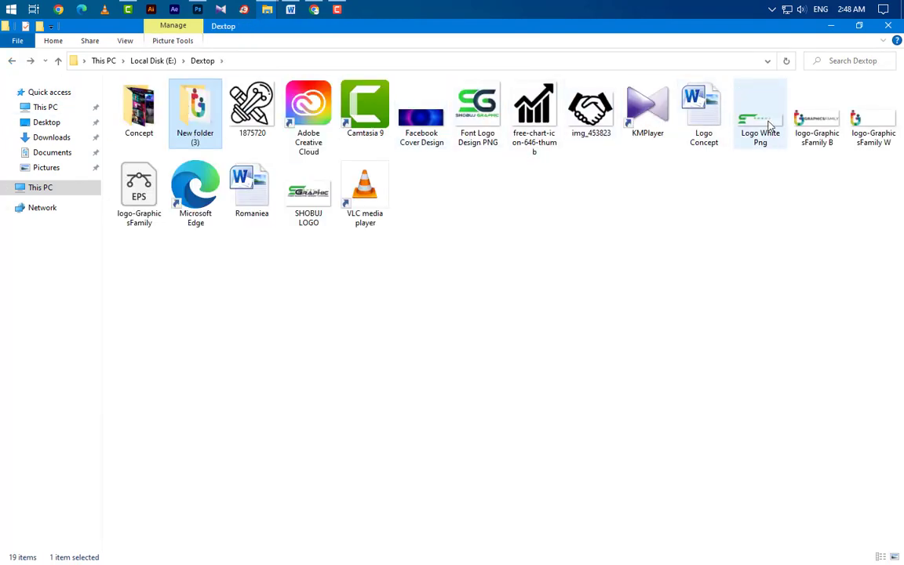
{"action": "left_click_drag", "start_coordinate": [816, 118], "coordinate": [201, 228]}
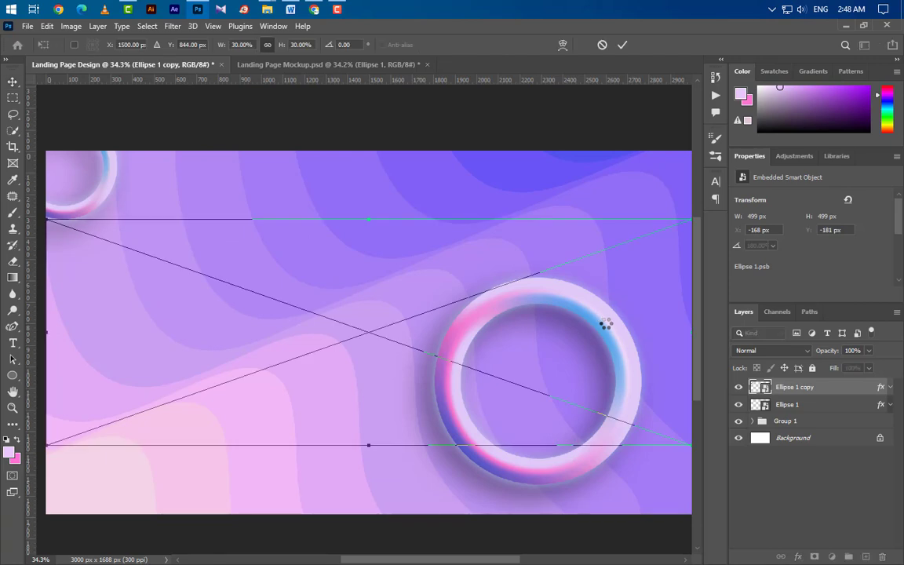
Step: Scale the logo to about 3.24% and place it beside the small ring, at about X 375 px, Y 113 px
{"action": "left_click_drag", "start_coordinate": [676, 334], "coordinate": [228, 198]}
{"action": "key", "text": "Down"}
{"action": "key", "text": "Down"}
{"action": "key", "text": "Down"}
{"action": "key", "text": "Down"}
{"action": "key", "text": "Down"}
{"action": "key", "text": "Down"}
{"action": "key", "text": "Down"}
{"action": "key", "text": "Down"}
{"action": "key", "text": "Down"}
{"action": "key", "text": "Down"}
{"action": "key", "text": "Down"}
{"action": "key", "text": "Down"}
{"action": "key", "text": "Down"}
{"action": "key", "text": "Down"}
{"action": "key", "text": "Down"}
{"action": "key", "text": "Down"}
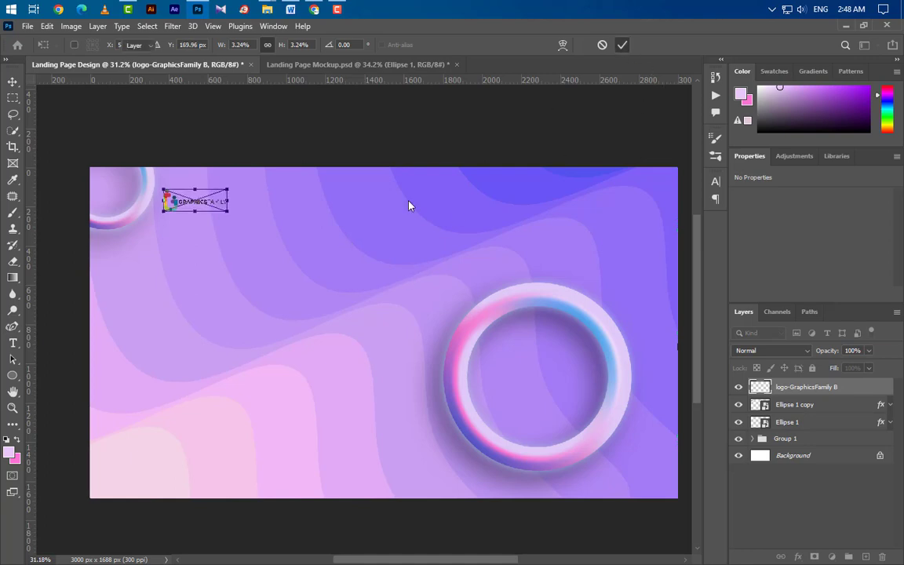
Step: Add a text line reading "Creative" below the logo, aligned with its left edge
{"action": "left_click", "coordinate": [12, 342]}
{"action": "left_click", "coordinate": [164, 266]}
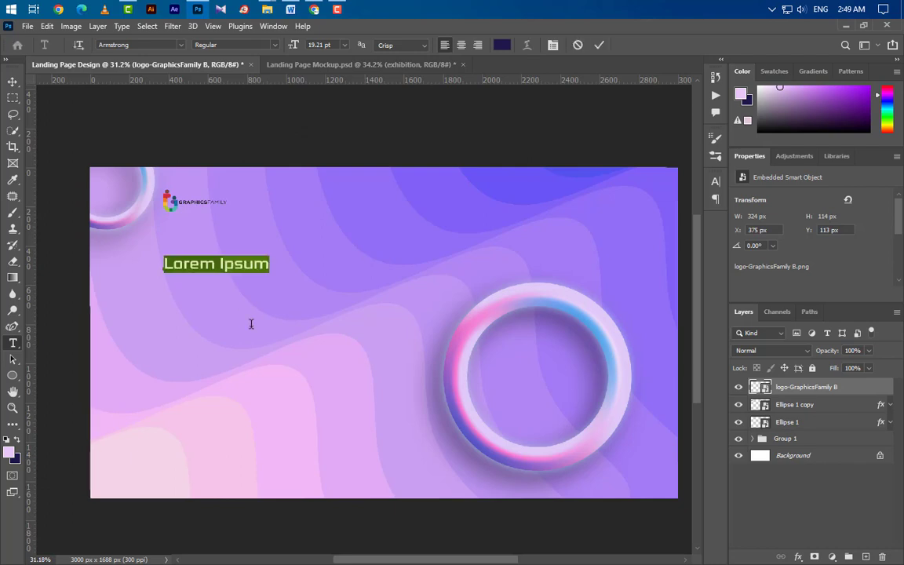
{"action": "type", "text": "Creative"}
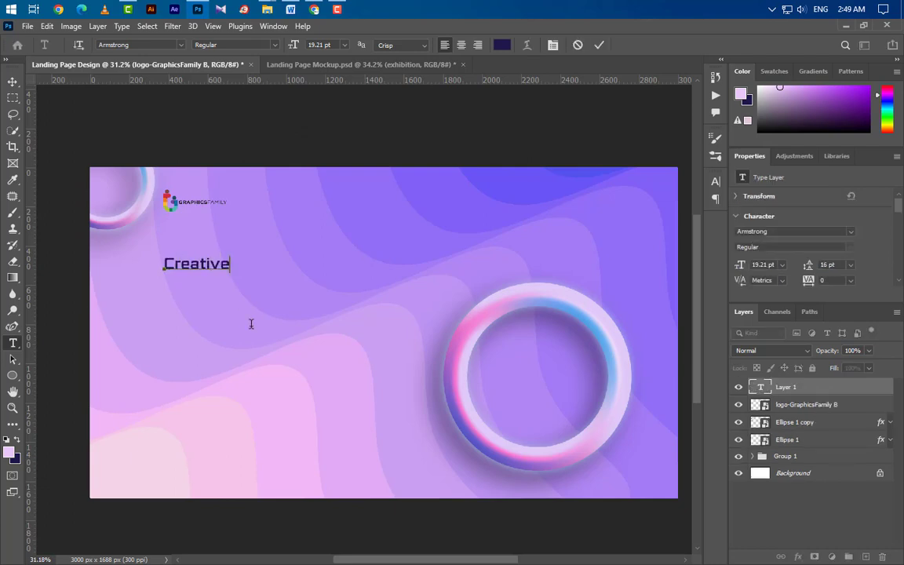
{"action": "left_click", "coordinate": [599, 45]}
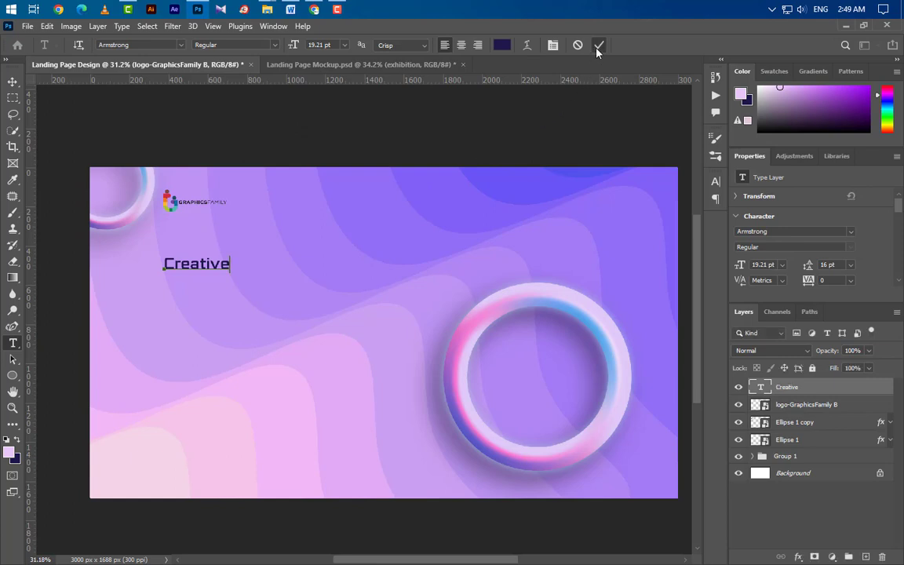
Step: Set the "Creative" heading to 55 pt in Armstrong Extrabold
{"action": "left_click", "coordinate": [740, 268]}
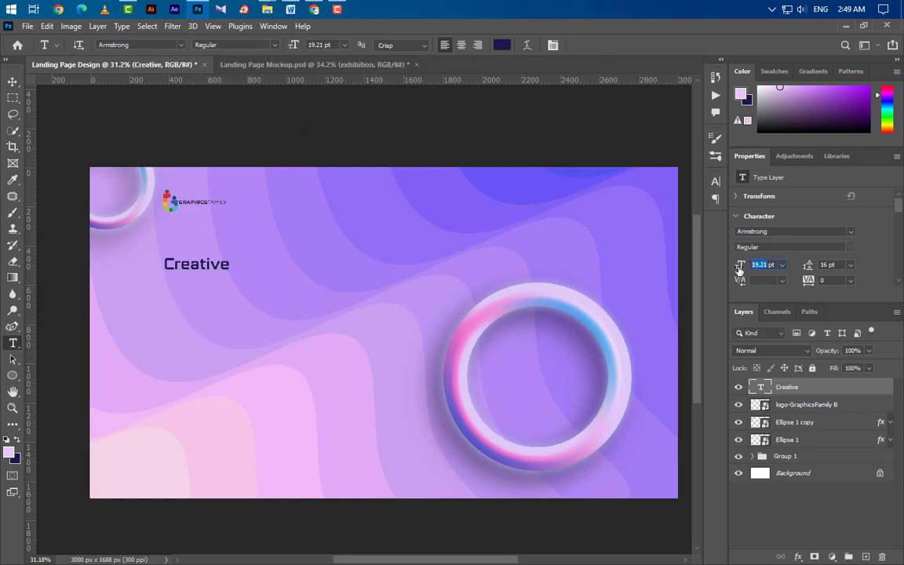
{"action": "type", "text": "55"}
{"action": "key", "text": "Return"}
{"action": "left_click", "coordinate": [850, 232]}
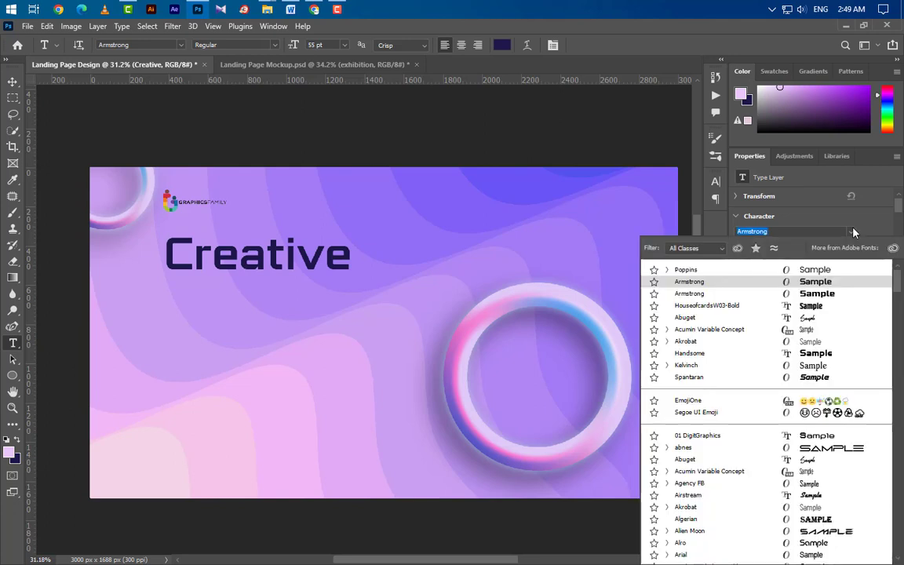
{"action": "left_click", "coordinate": [705, 295]}
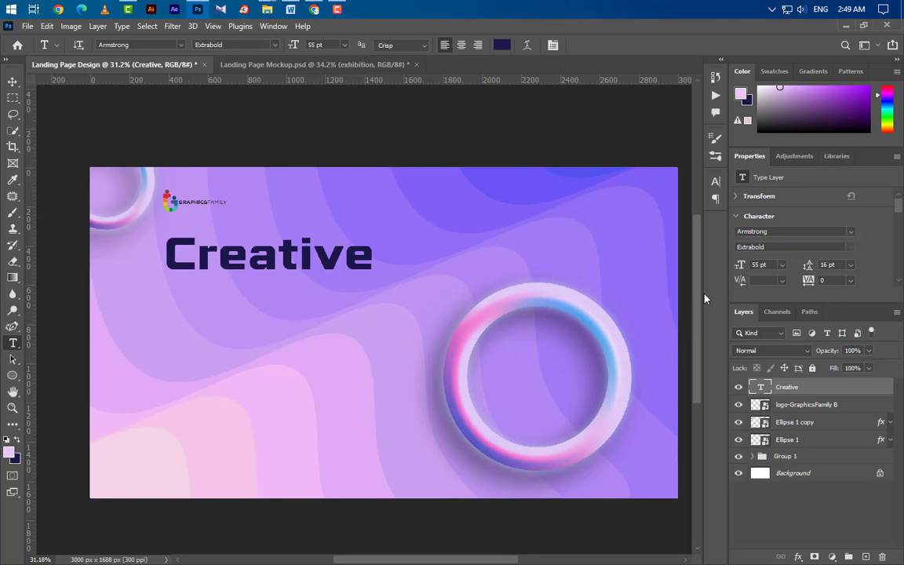
Step: Check the "Creative" heading's text color and keep it at 1d164a
{"action": "left_click", "coordinate": [715, 181]}
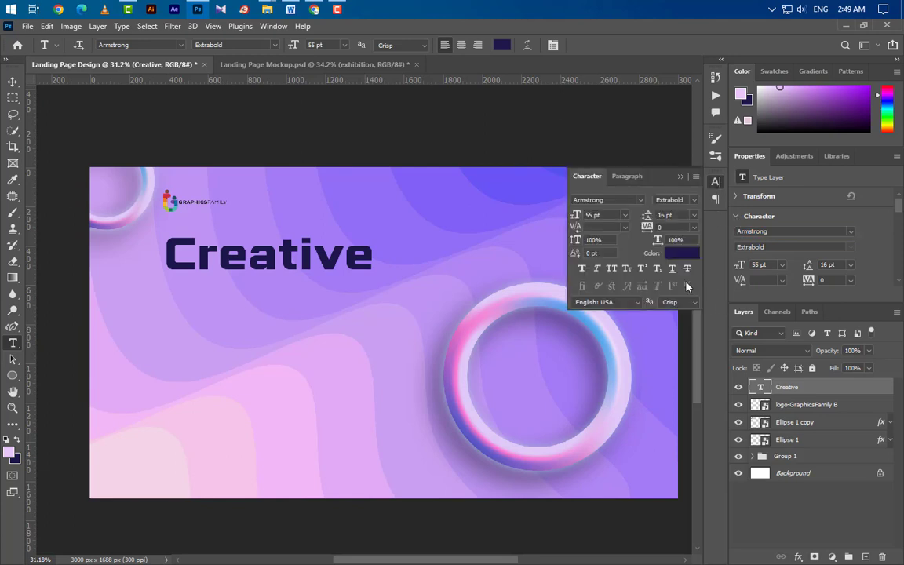
{"action": "left_click", "coordinate": [681, 252]}
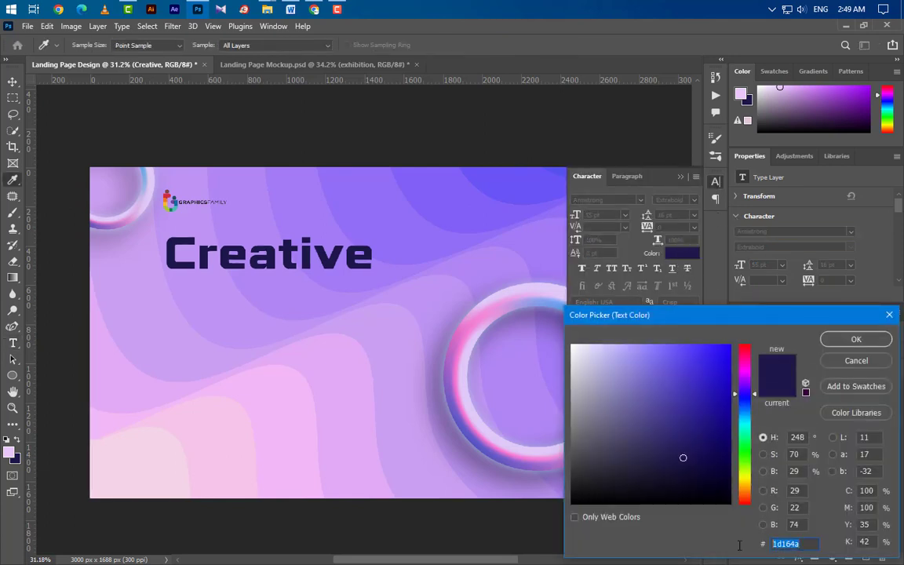
{"action": "left_click", "coordinate": [847, 348]}
{"action": "left_click", "coordinate": [679, 175]}
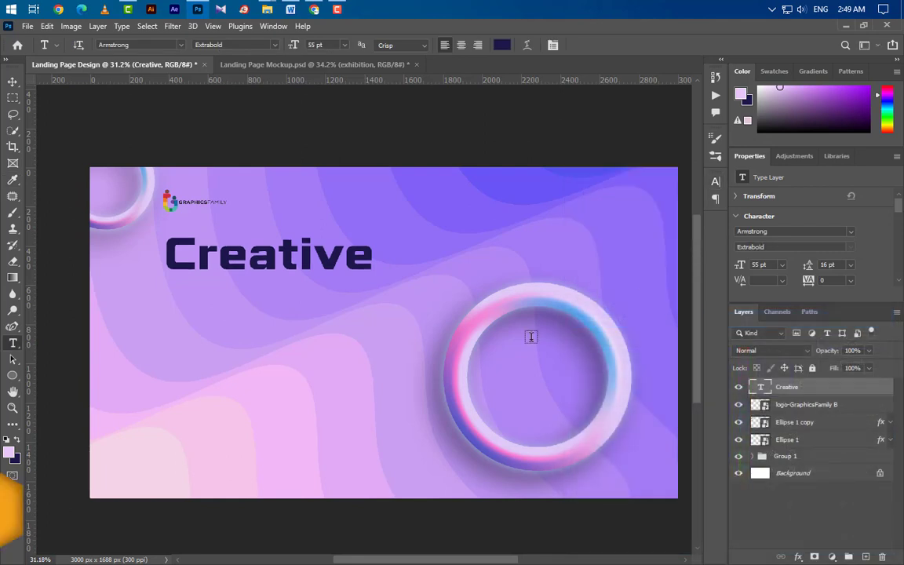
Step: Add a second text line reading "exhibition" directly below "Creative"
{"action": "left_click", "coordinate": [167, 308]}
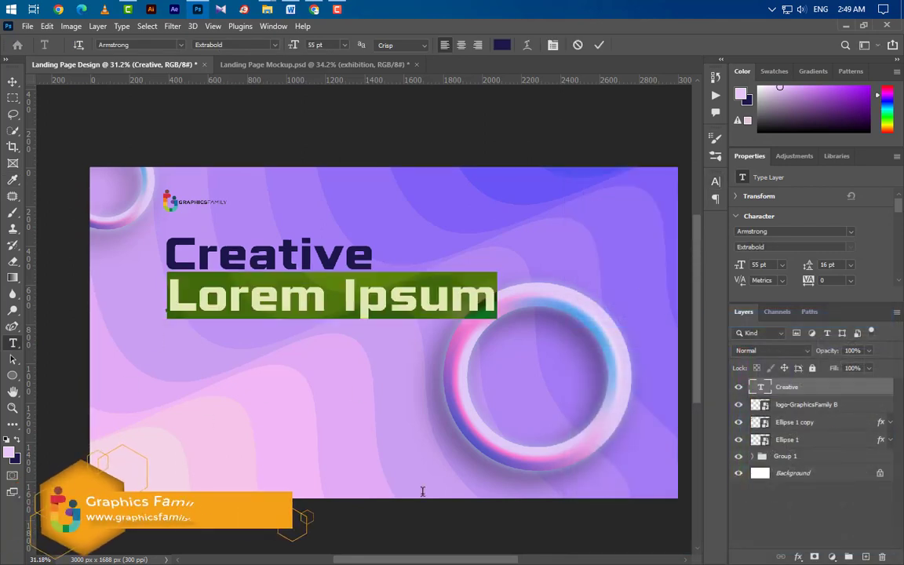
{"action": "type", "text": "ex"}
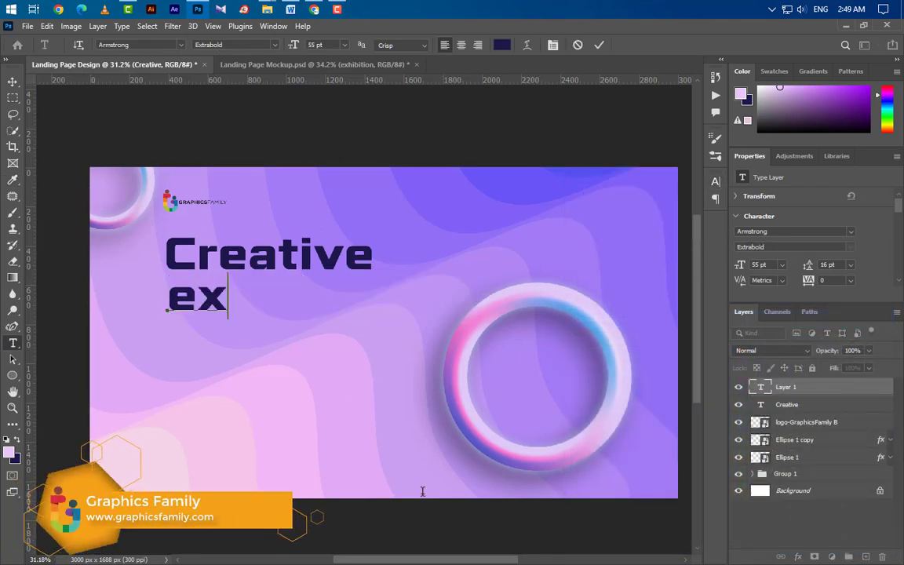
{"action": "type", "text": "hibi"}
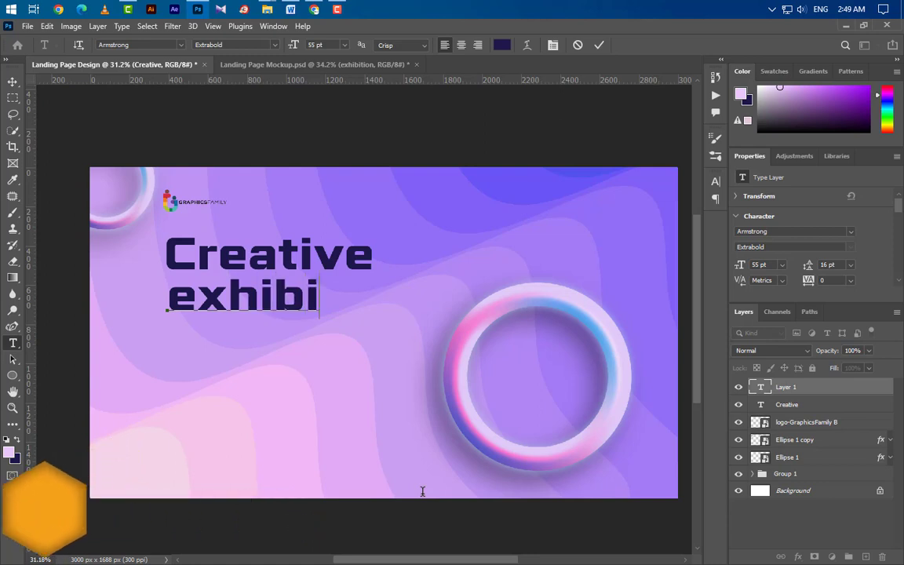
{"action": "type", "text": "tion"}
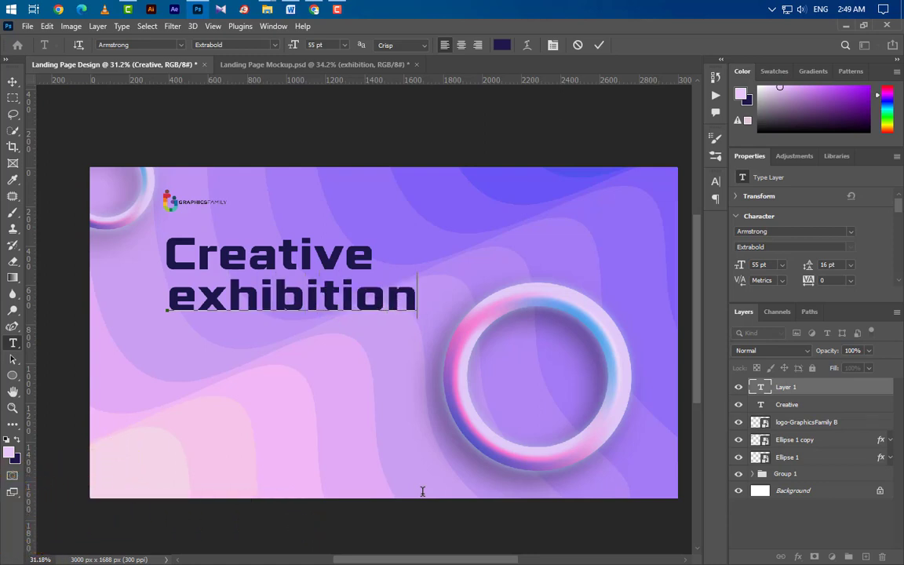
{"action": "left_click", "coordinate": [597, 44]}
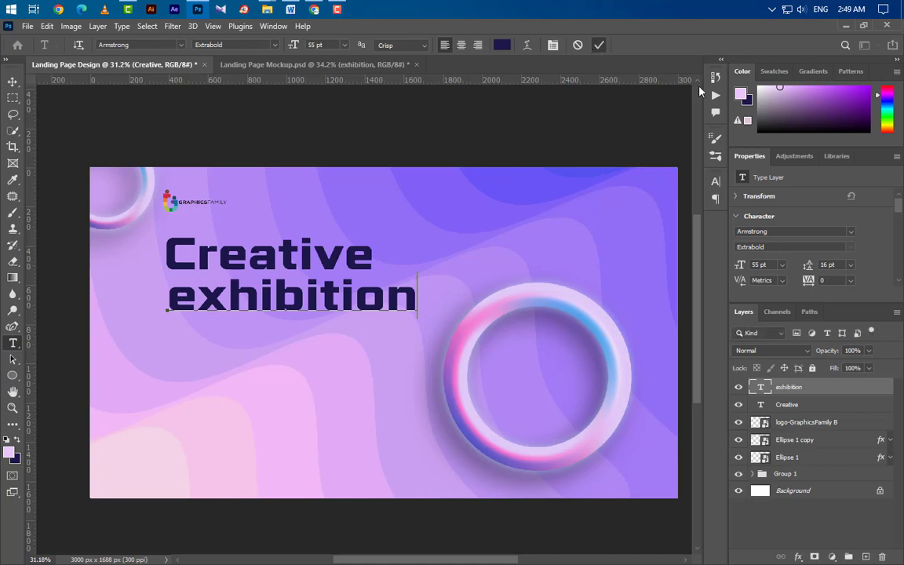
Step: Change the "exhibition" text to Armstrong Regular at 37 pt
{"action": "left_click", "coordinate": [715, 180]}
{"action": "left_click", "coordinate": [640, 199]}
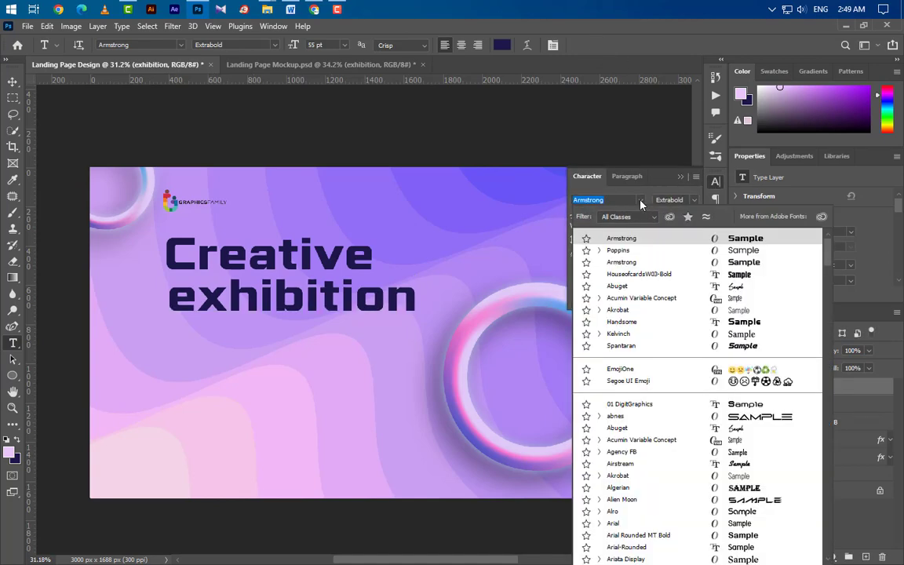
{"action": "key", "text": "Down"}
{"action": "key", "text": "Down"}
{"action": "left_click", "coordinate": [640, 262]}
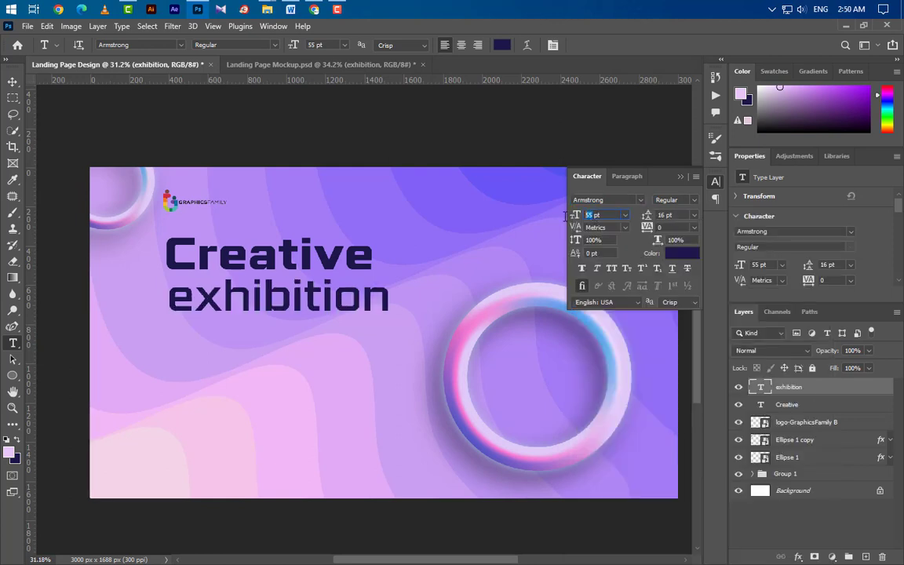
{"action": "type", "text": "37 pt"}
{"action": "key", "text": "Return"}
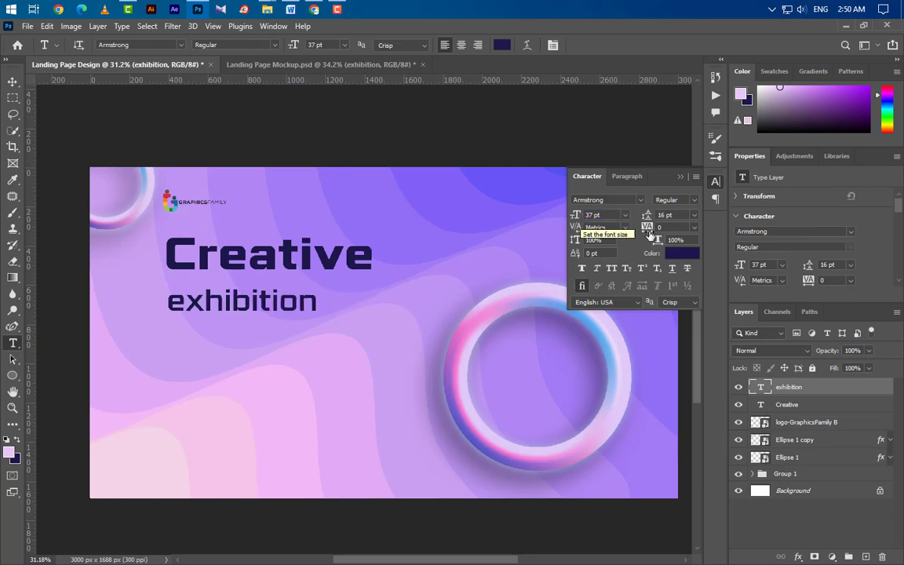
{"action": "left_click", "coordinate": [680, 176]}
Step: Align "exhibition" with the left edge of "Creative" and move it up closer beneath the heading
{"action": "left_click", "coordinate": [12, 82]}
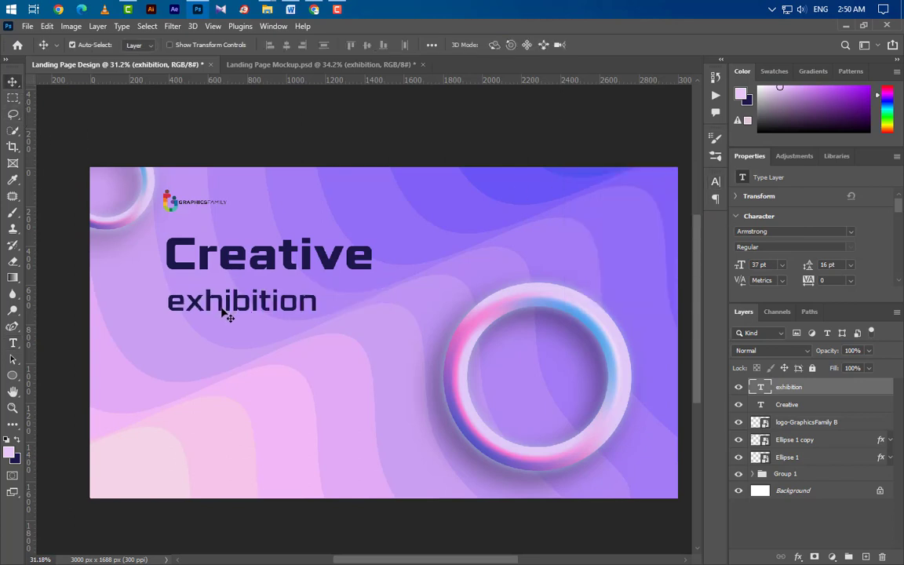
{"action": "left_click_drag", "start_coordinate": [226, 317], "coordinate": [224, 313]}
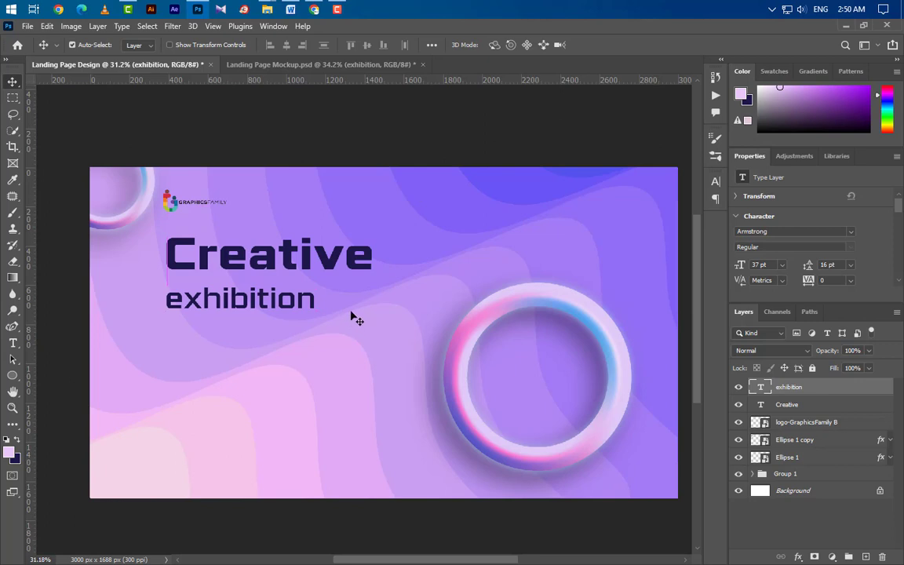
{"action": "key", "text": "shift+Up"}
{"action": "key", "text": "shift+Up"}
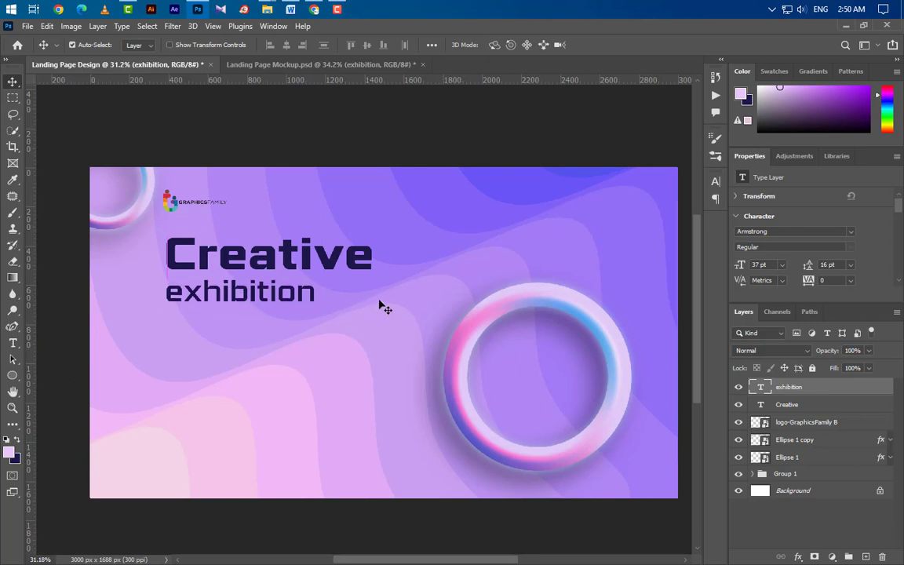
Step: Draw a paragraph text box with Lorem ipsum placeholder below "exhibition" and set its font size to 9.4 pt
{"action": "left_click", "coordinate": [12, 342]}
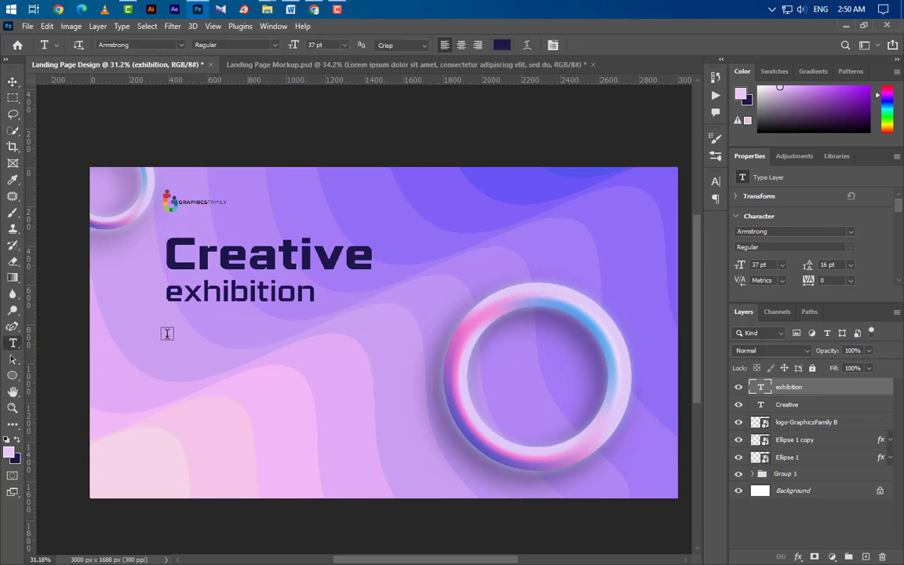
{"action": "left_click_drag", "start_coordinate": [166, 328], "coordinate": [445, 414]}
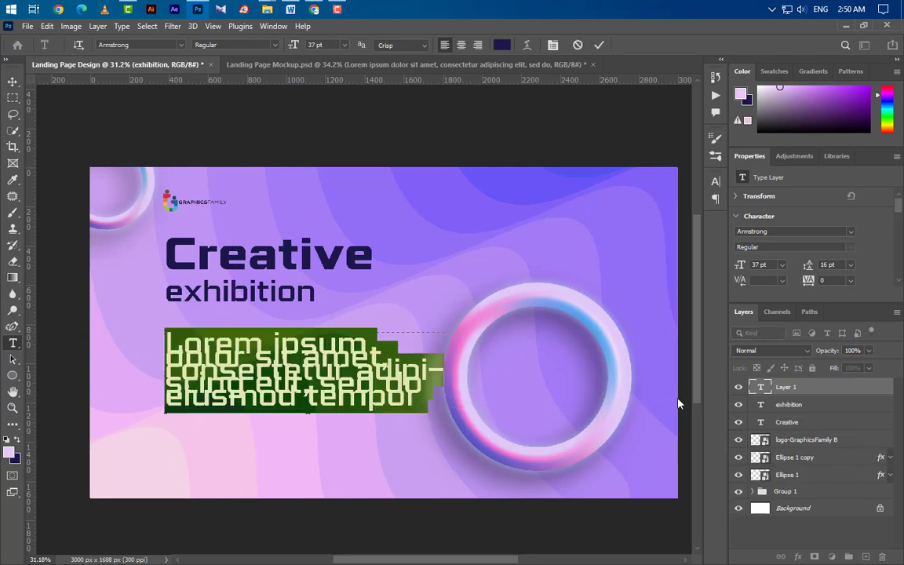
{"action": "left_click", "coordinate": [758, 265]}
{"action": "type", "text": "9.4 pt"}
{"action": "key", "text": "Return"}
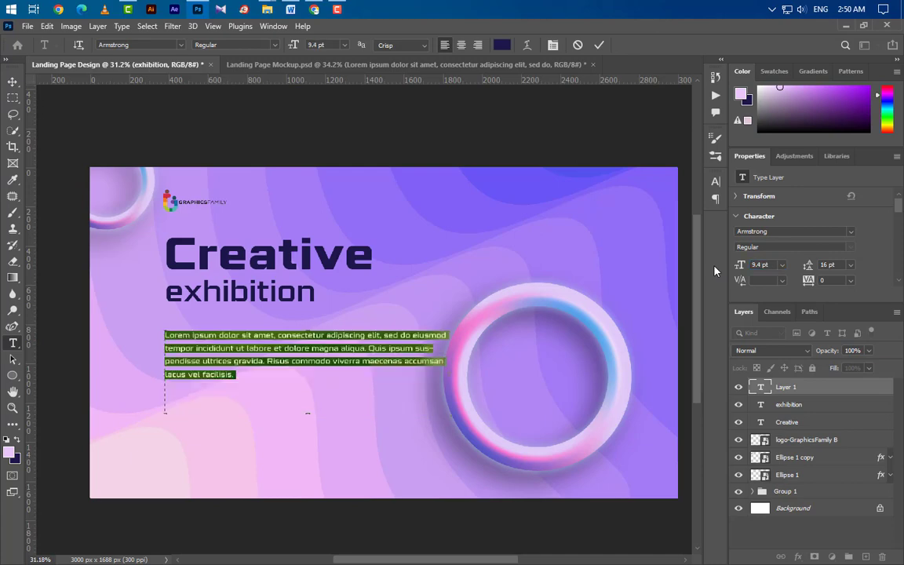
Step: Set the paragraph's leading to 16.4 pt and commit the text
{"action": "double_click", "coordinate": [825, 265]}
{"action": "type", "text": "16.40"}
{"action": "key", "text": "Return"}
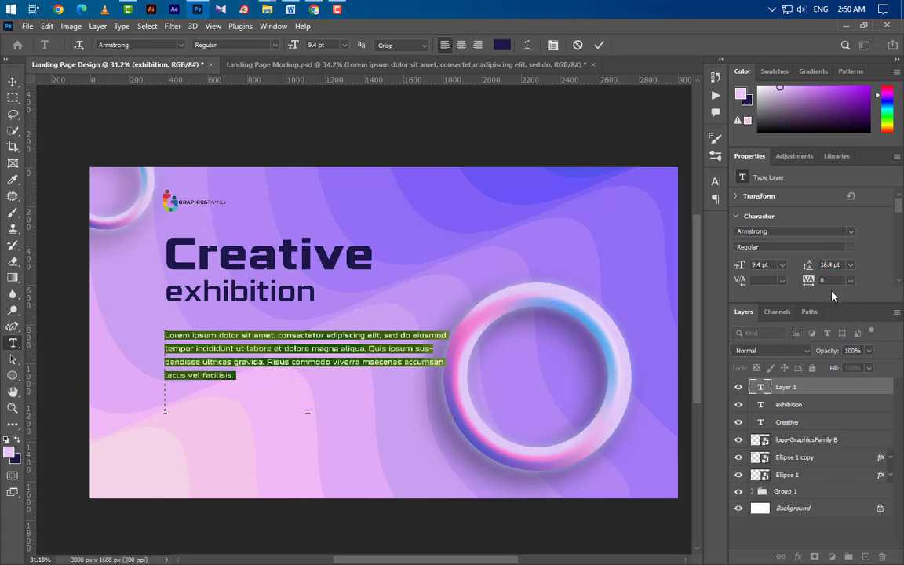
{"action": "left_click", "coordinate": [598, 45]}
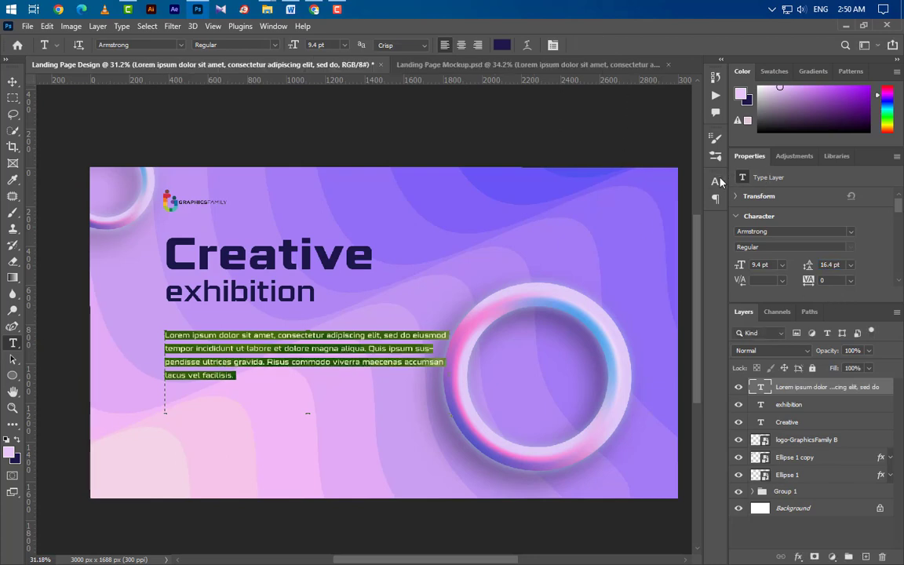
Step: Change the paragraph's font to Poppins Regular and its color to white (ffffff)
{"action": "left_click", "coordinate": [716, 180]}
{"action": "left_click", "coordinate": [642, 201]}
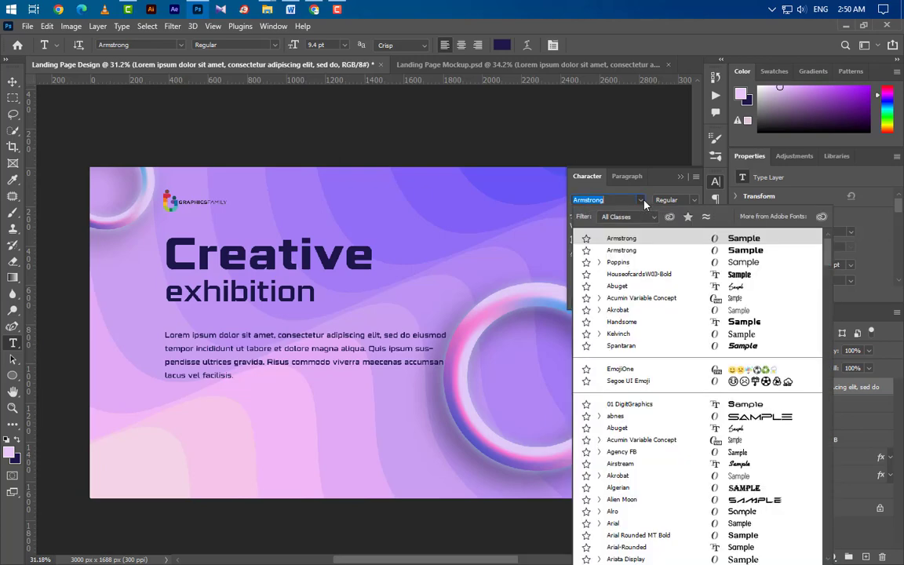
{"action": "left_click", "coordinate": [638, 263]}
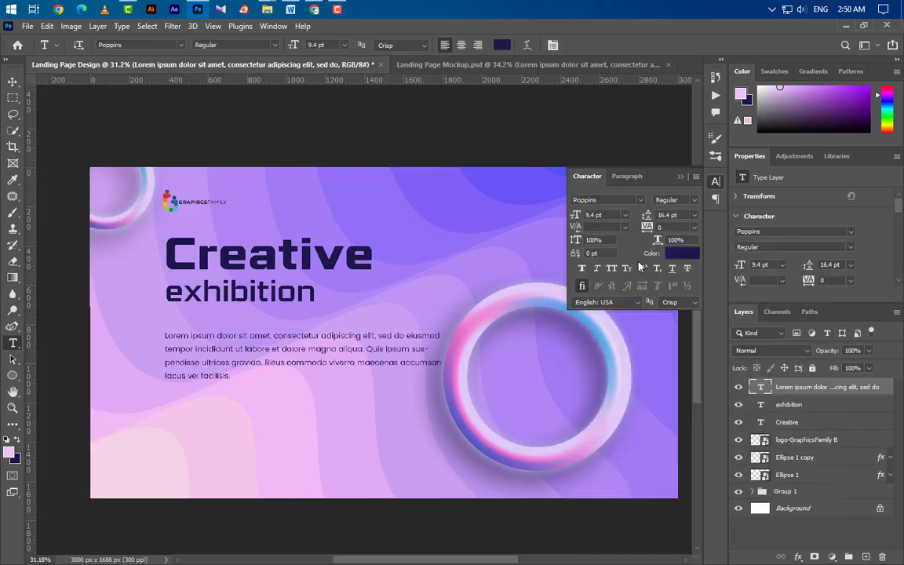
{"action": "left_click", "coordinate": [681, 253]}
{"action": "left_click", "coordinate": [572, 345]}
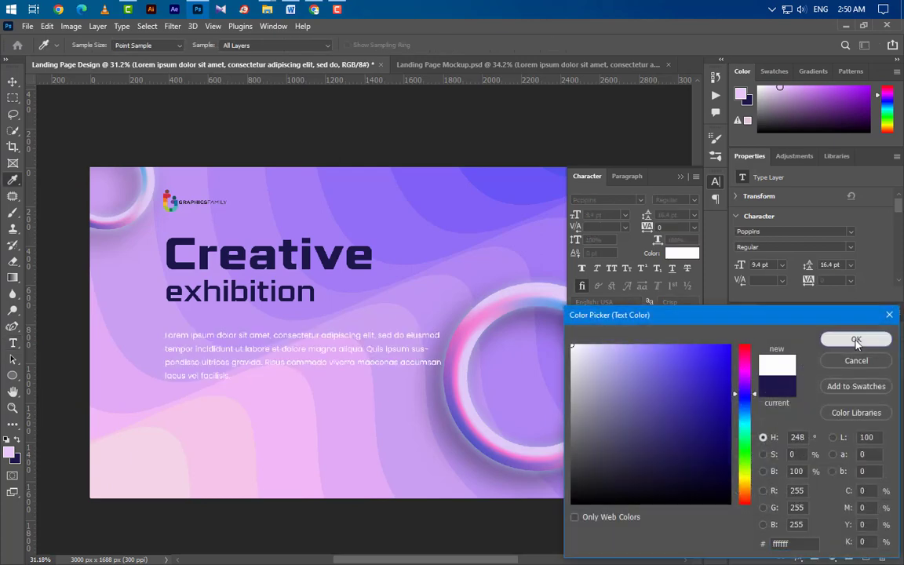
{"action": "left_click", "coordinate": [852, 339]}
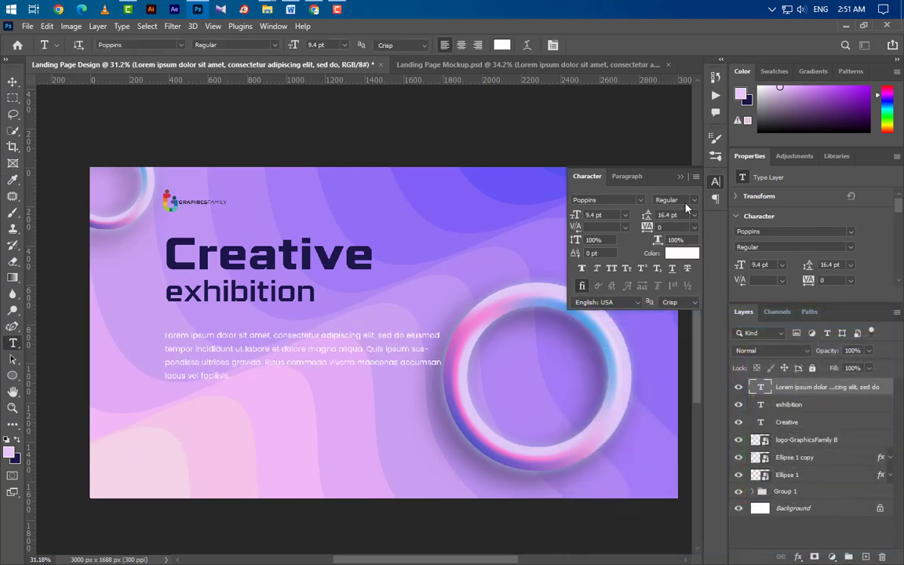
Step: Narrow the paragraph text box, break the line after "magna", and shorten the box to show only the first two lines
{"action": "left_click", "coordinate": [415, 343]}
{"action": "left_click_drag", "start_coordinate": [470, 396], "coordinate": [451, 396]}
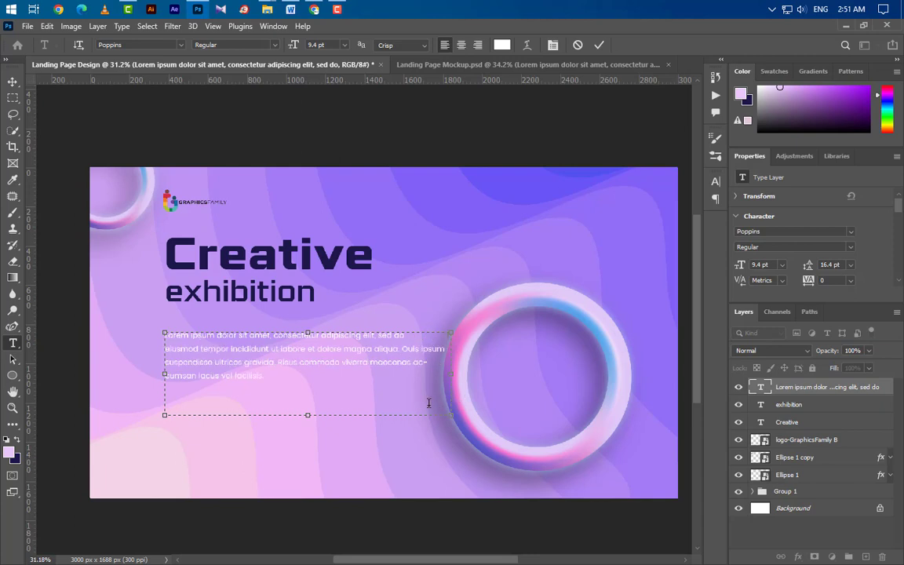
{"action": "left_click", "coordinate": [372, 352]}
{"action": "key", "text": "Return"}
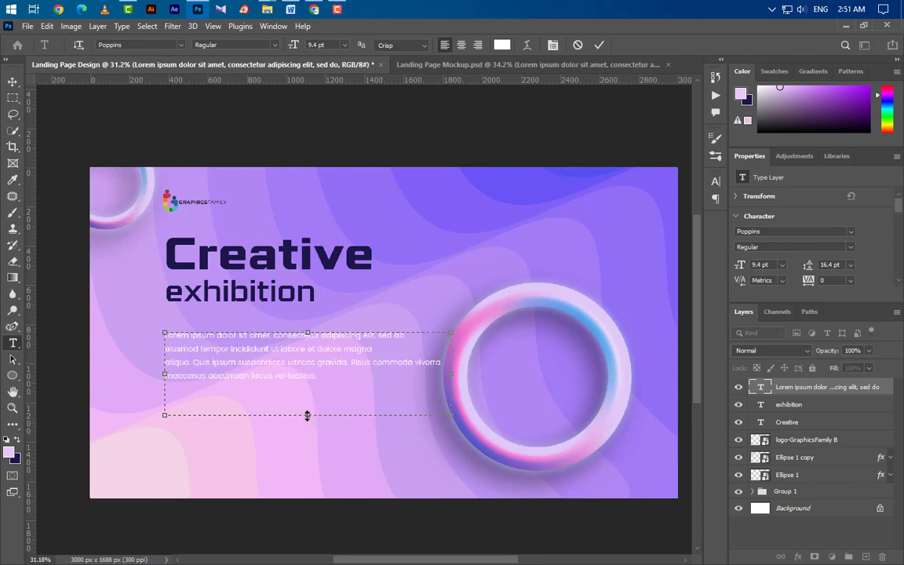
{"action": "left_click_drag", "start_coordinate": [307, 415], "coordinate": [307, 361]}
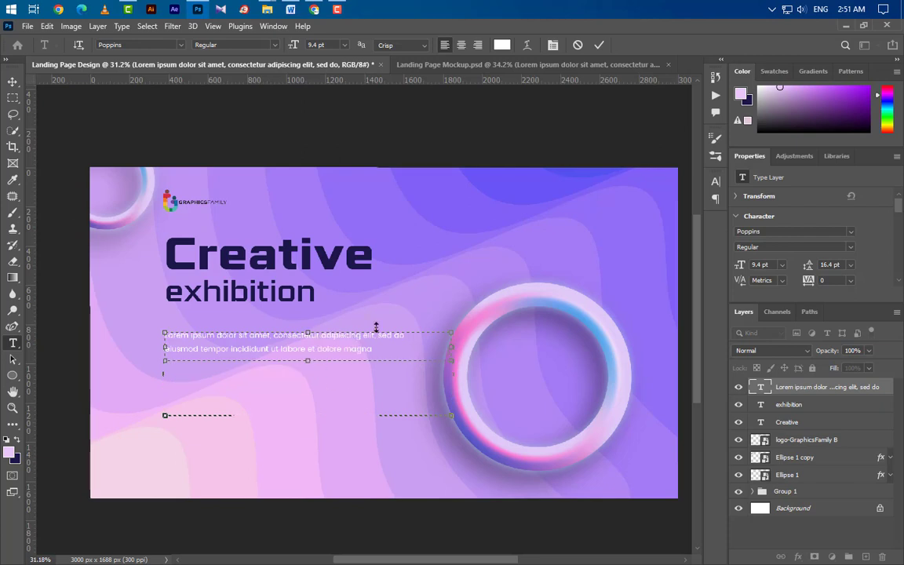
{"action": "left_click", "coordinate": [599, 44]}
Step: Move the two-line paragraph up until it sits closely beneath "exhibition"
{"action": "key", "text": "v"}
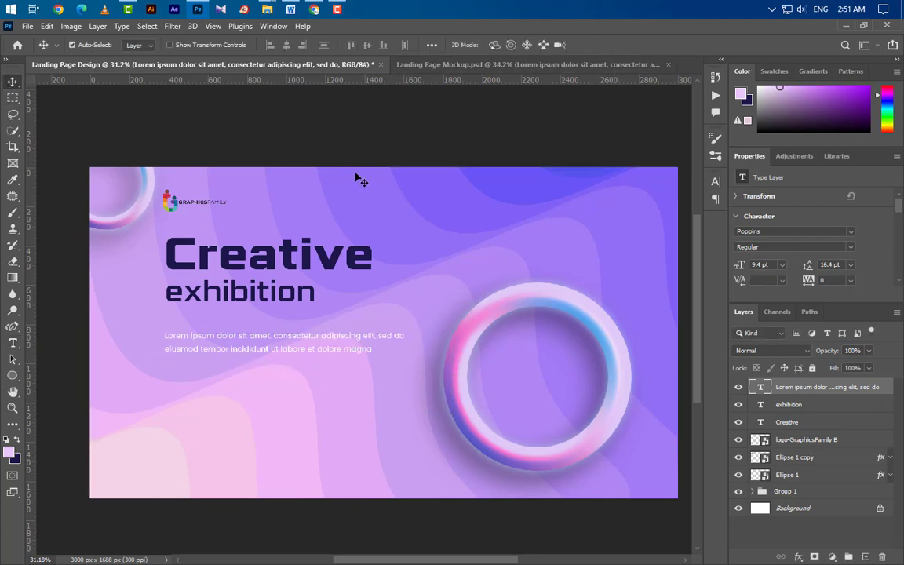
{"action": "key", "text": "Up"}
{"action": "key", "text": "Up"}
{"action": "key", "text": "Up"}
{"action": "key", "text": "Up"}
{"action": "key", "text": "Up"}
{"action": "key", "text": "Up"}
{"action": "key", "text": "Up"}
{"action": "key", "text": "Up"}
{"action": "key", "text": "Up"}
{"action": "key", "text": "Up"}
{"action": "key", "text": "Up"}
{"action": "key", "text": "Up"}
{"action": "key", "text": "Up"}
{"action": "key", "text": "Up"}
{"action": "key", "text": "Up"}
{"action": "key", "text": "Up"}
{"action": "key", "text": "Up"}
{"action": "key", "text": "Up"}
{"action": "key", "text": "Up"}
{"action": "key", "text": "Up"}
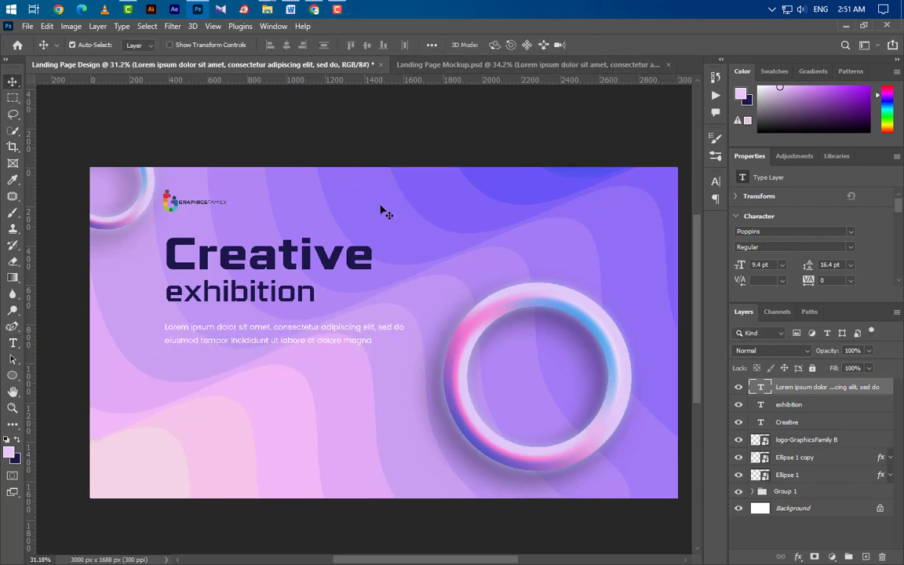
{"action": "key", "text": "shift+Up"}
{"action": "key", "text": "shift+Up"}
{"action": "key", "text": "shift+Up"}
{"action": "key", "text": "shift+Up"}
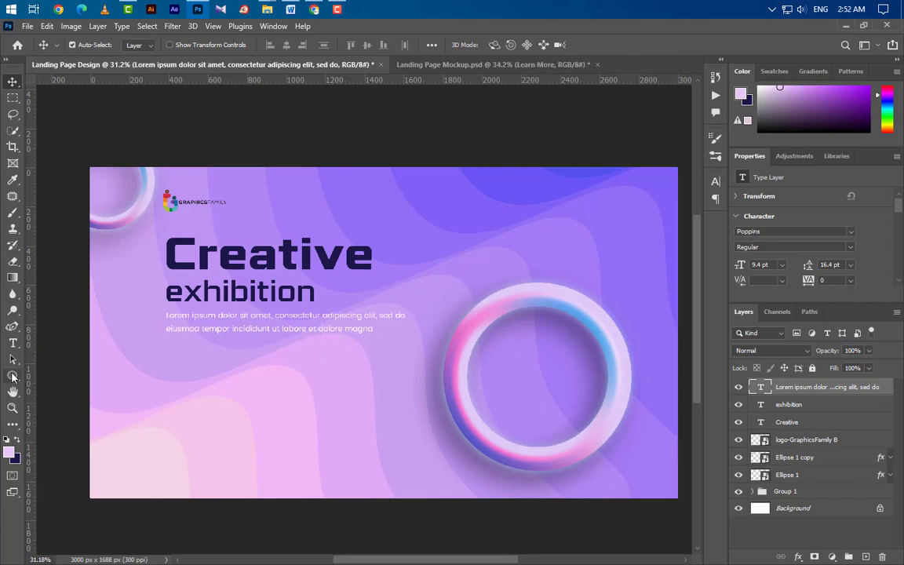
Step: Draw a button rectangle below the paragraph and set its size to 325 px wide by 100 px high
{"action": "left_click_drag", "start_coordinate": [12, 376], "coordinate": [47, 375]}
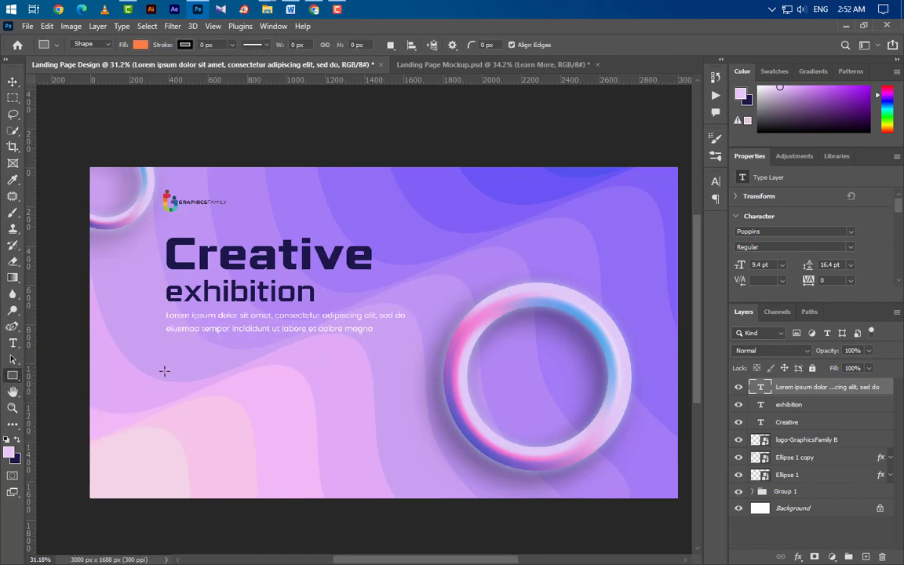
{"action": "left_click_drag", "start_coordinate": [165, 376], "coordinate": [249, 410]}
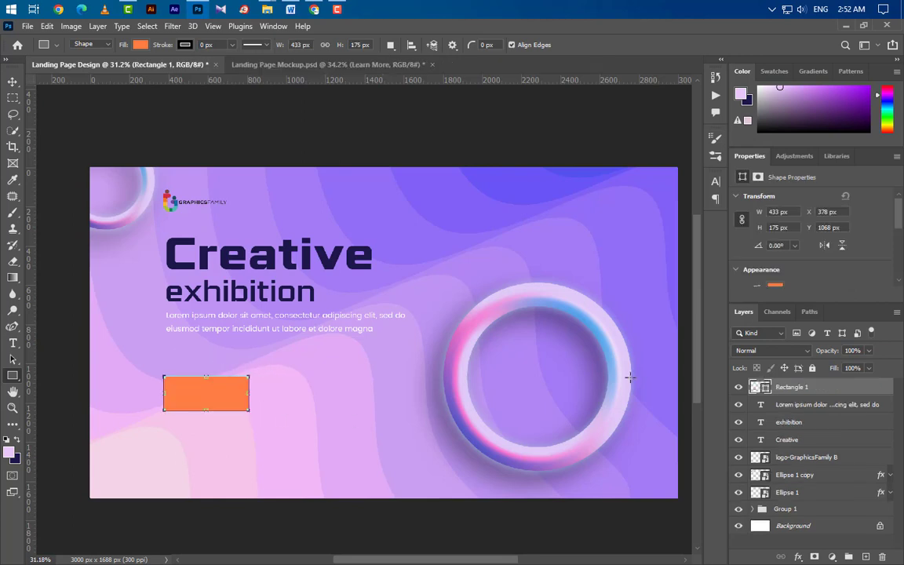
{"action": "left_click_drag", "start_coordinate": [778, 211], "coordinate": [761, 211]}
{"action": "type", "text": "325"}
{"action": "key", "text": "Tab"}
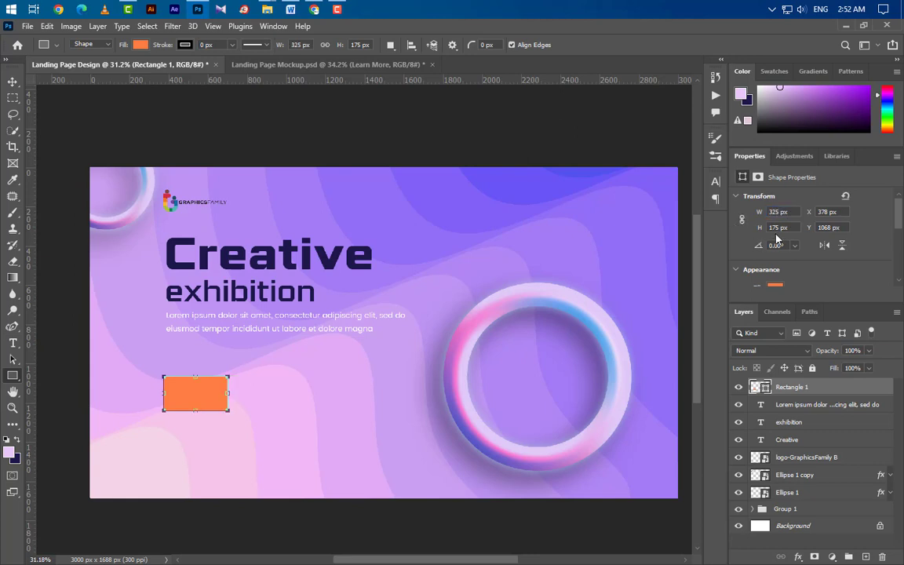
{"action": "type", "text": "1"}
{"action": "key", "text": "Return"}
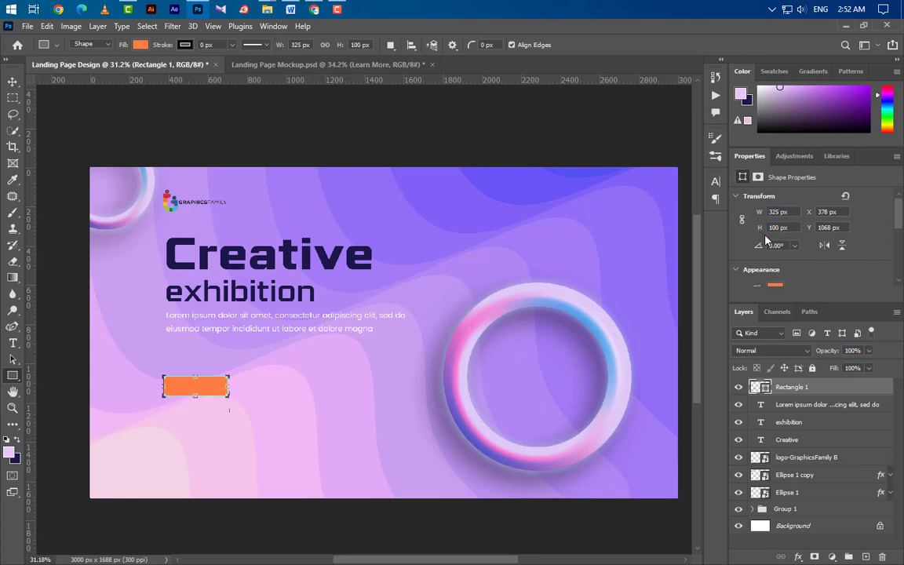
Step: Round all four corners of the button rectangle to 50 px
{"action": "scroll", "coordinate": [816, 267], "scroll_direction": "down", "scroll_amount": 2}
{"action": "scroll", "coordinate": [818, 269], "scroll_direction": "down", "scroll_amount": 2}
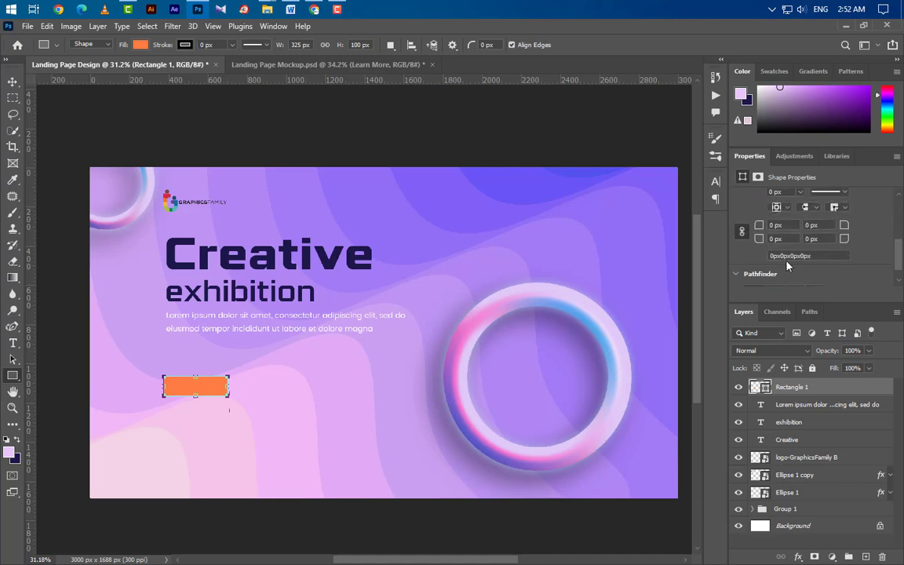
{"action": "left_click_drag", "start_coordinate": [754, 227], "coordinate": [793, 228]}
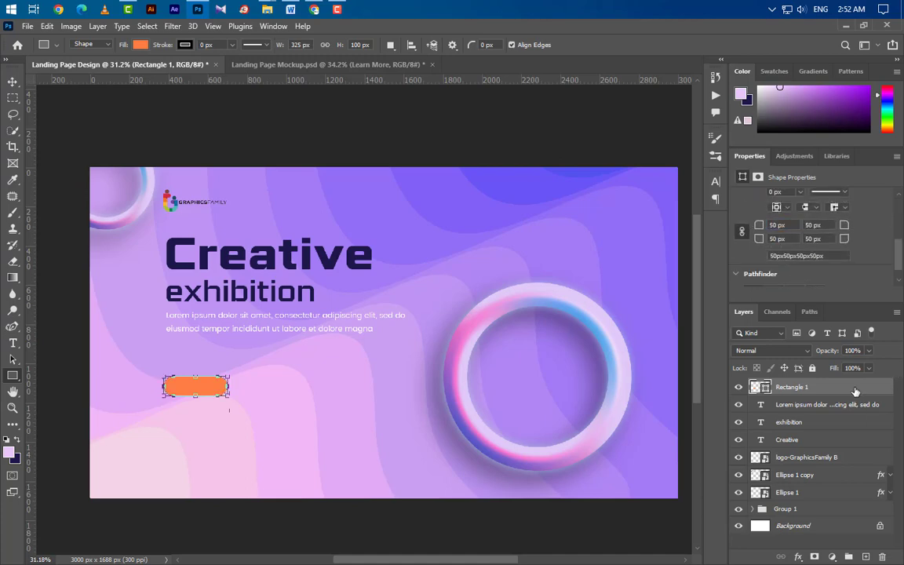
Step: Add a Gradient Overlay to the button rectangle, using 6956f4 for the gradient's first color stop
{"action": "double_click", "coordinate": [855, 391]}
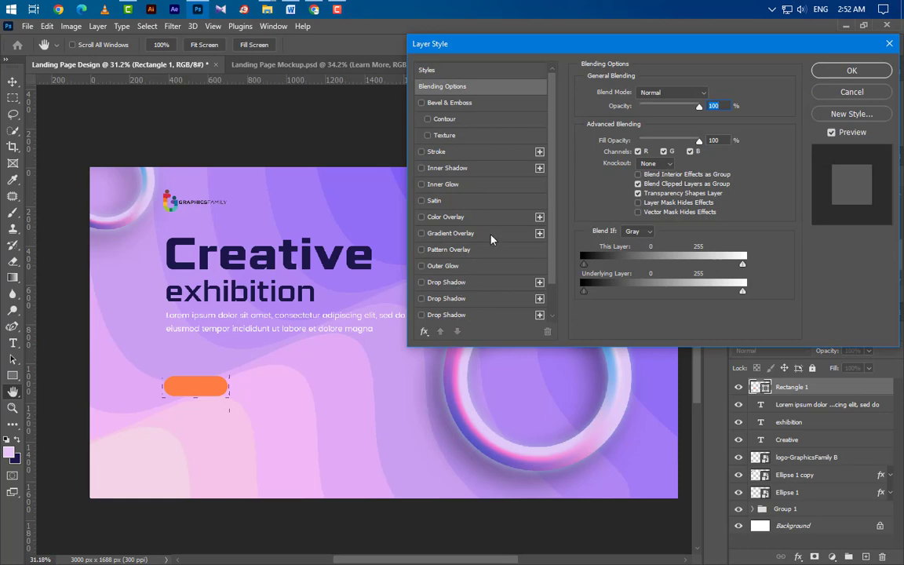
{"action": "left_click", "coordinate": [451, 233]}
{"action": "left_click", "coordinate": [651, 121]}
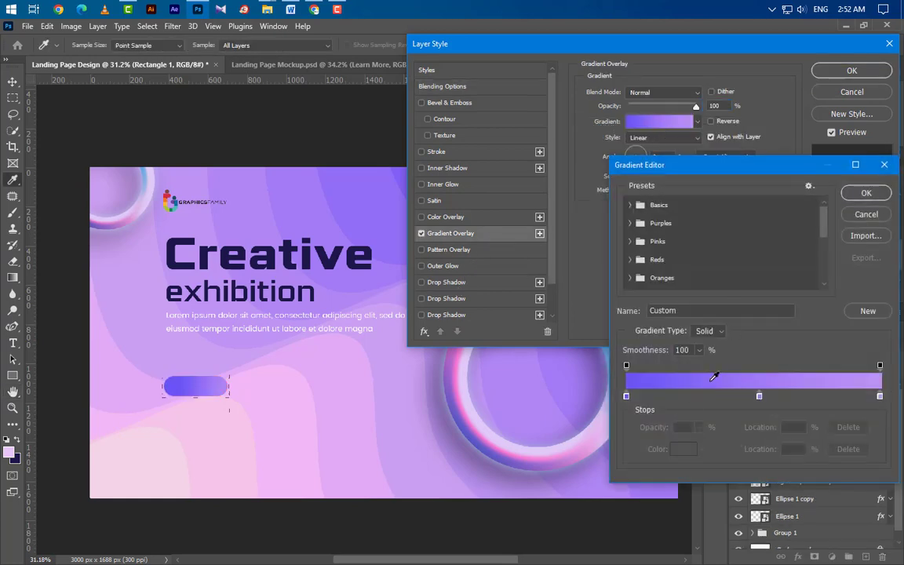
{"action": "double_click", "coordinate": [626, 396]}
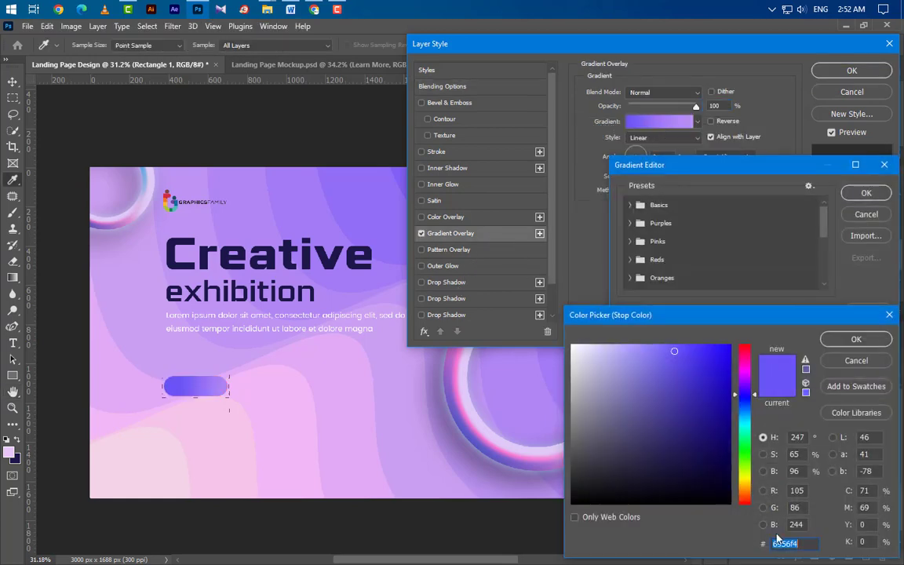
{"action": "left_click", "coordinate": [851, 342]}
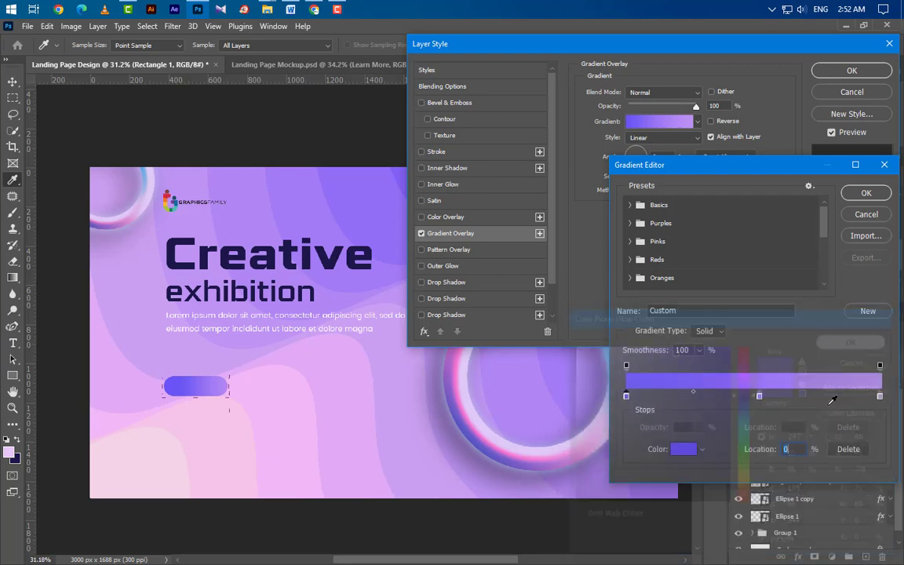
Step: Use a37bf4 for the gradient's middle stop at 52% and bc94f3 for its end stop, and apply the overlay
{"action": "left_click", "coordinate": [759, 396]}
{"action": "double_click", "coordinate": [759, 398]}
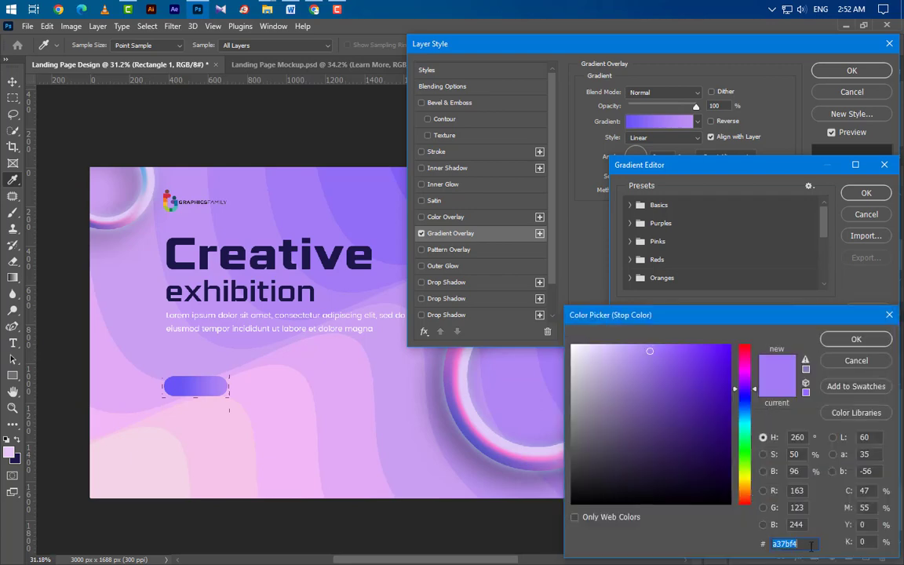
{"action": "key", "text": "Return"}
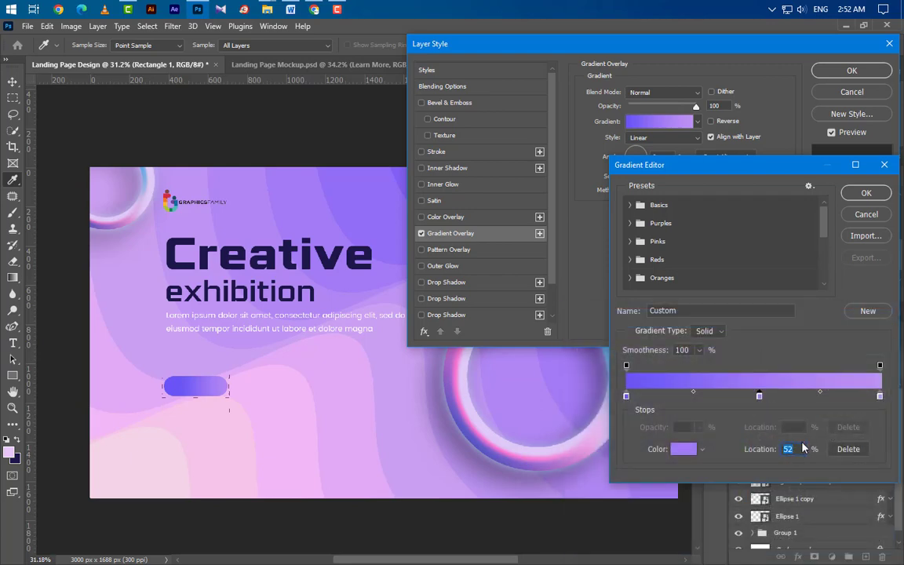
{"action": "double_click", "coordinate": [879, 397]}
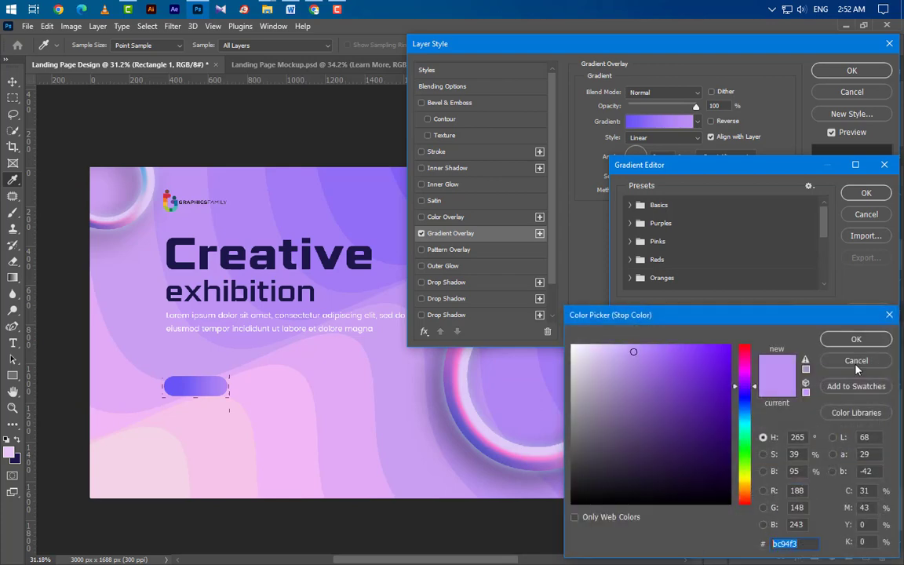
{"action": "left_click", "coordinate": [856, 339]}
{"action": "left_click", "coordinate": [866, 193]}
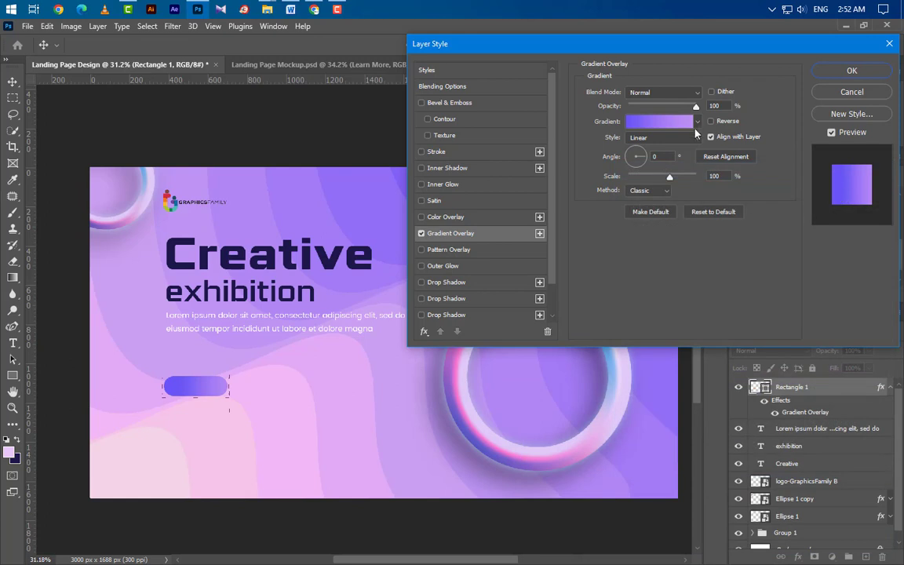
{"action": "left_click", "coordinate": [634, 157]}
{"action": "left_click", "coordinate": [851, 70]}
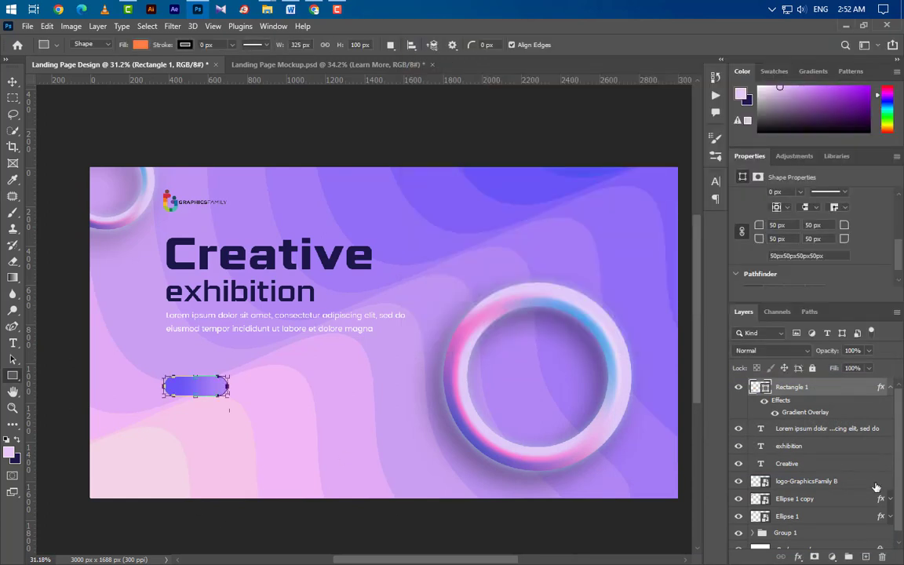
Step: Create a new layer above the button and add the text "Learn More" over the button
{"action": "left_click", "coordinate": [865, 556]}
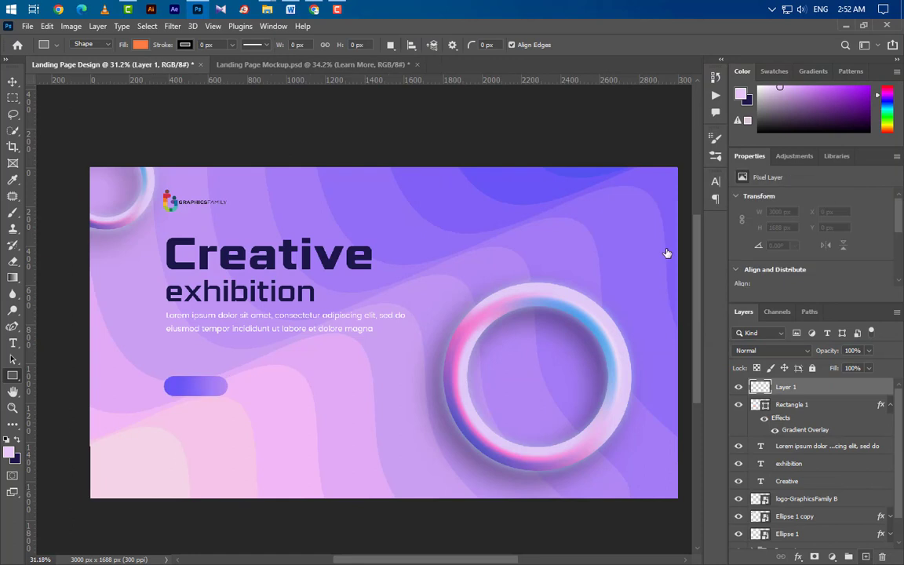
{"action": "left_click", "coordinate": [13, 342]}
{"action": "left_click", "coordinate": [169, 390]}
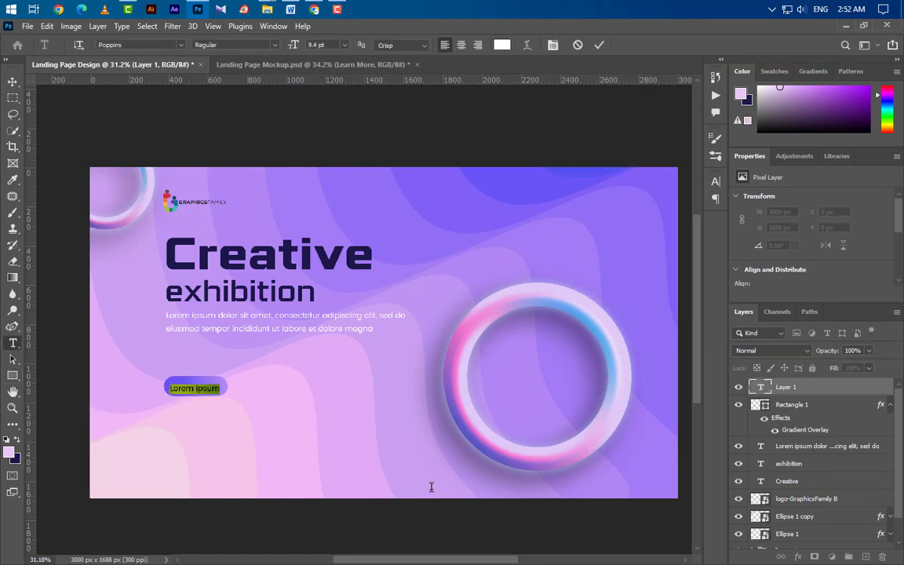
{"action": "type", "text": "Learn More"}
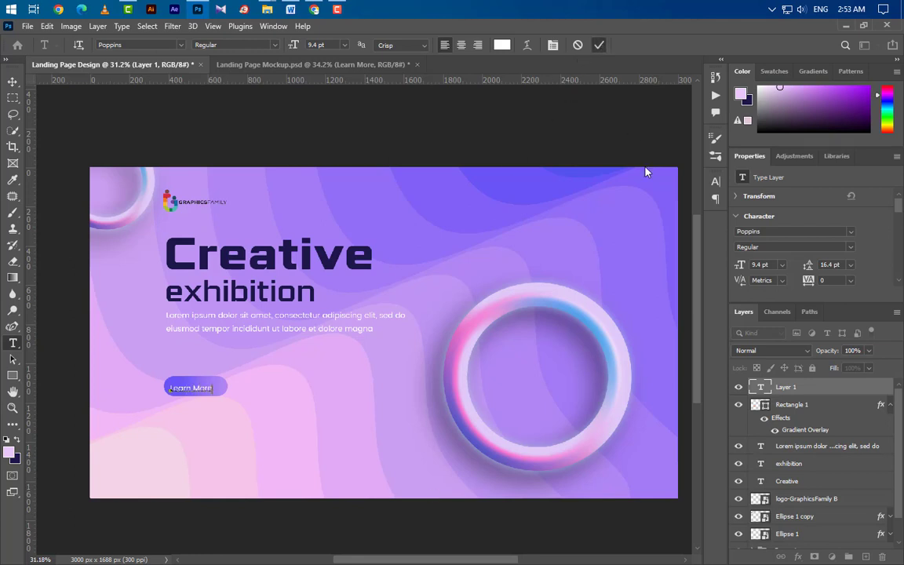
Step: Set the font size of the "Learn More" text to 10.6 pt
{"action": "left_click", "coordinate": [760, 265]}
{"action": "type", "text": "10.6"}
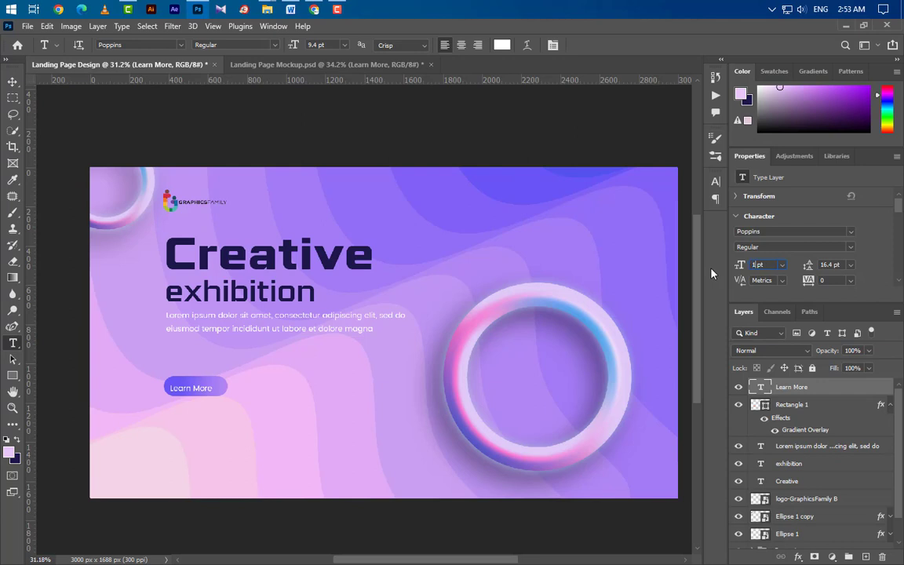
{"action": "key", "text": "Return"}
Step: Load the button shape as a selection, center "Learn More" within it, and deselect
{"action": "left_click", "coordinate": [757, 404], "text": "ctrl"}
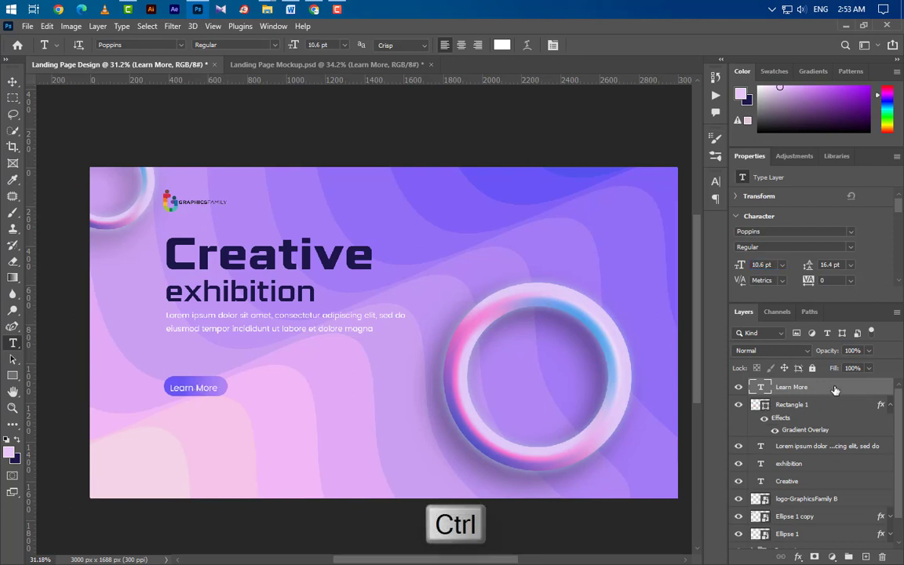
{"action": "left_click", "coordinate": [12, 81]}
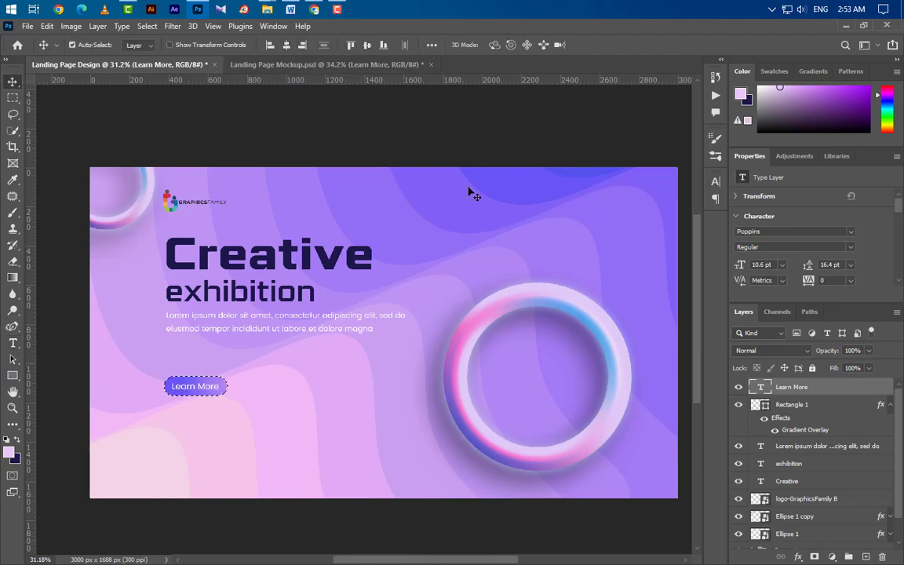
{"action": "key", "text": "ctrl+d"}
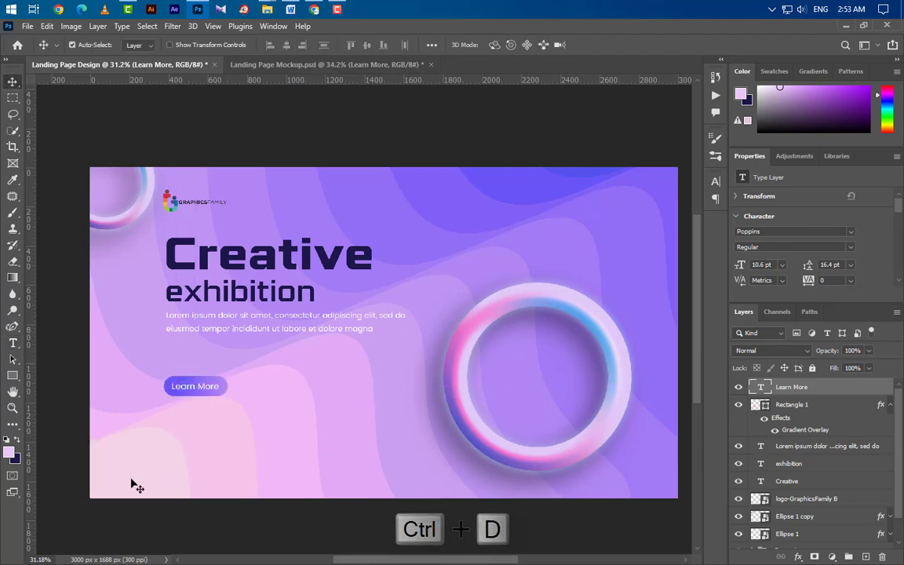
{"action": "left_click", "coordinate": [13, 345]}
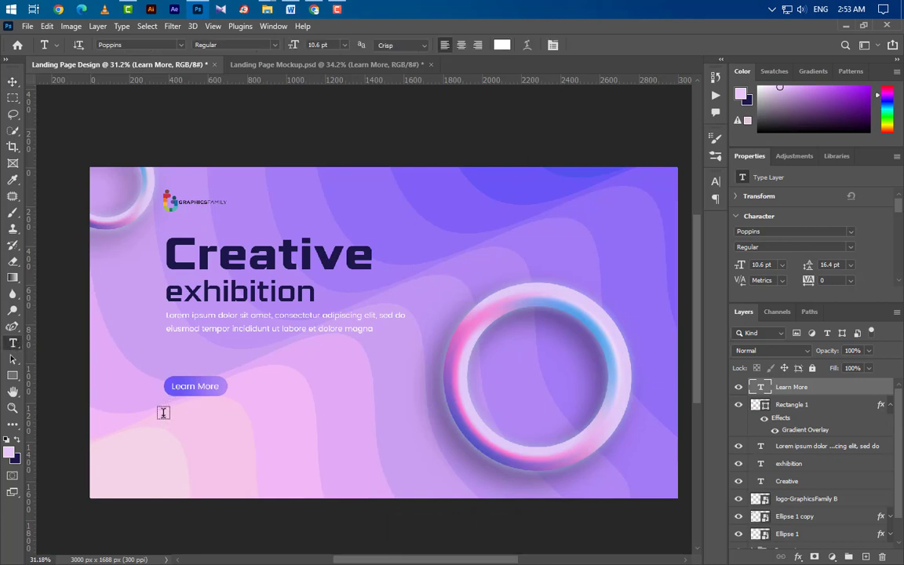
{"action": "left_click", "coordinate": [164, 413]}
{"action": "key", "text": "BackSpace"}
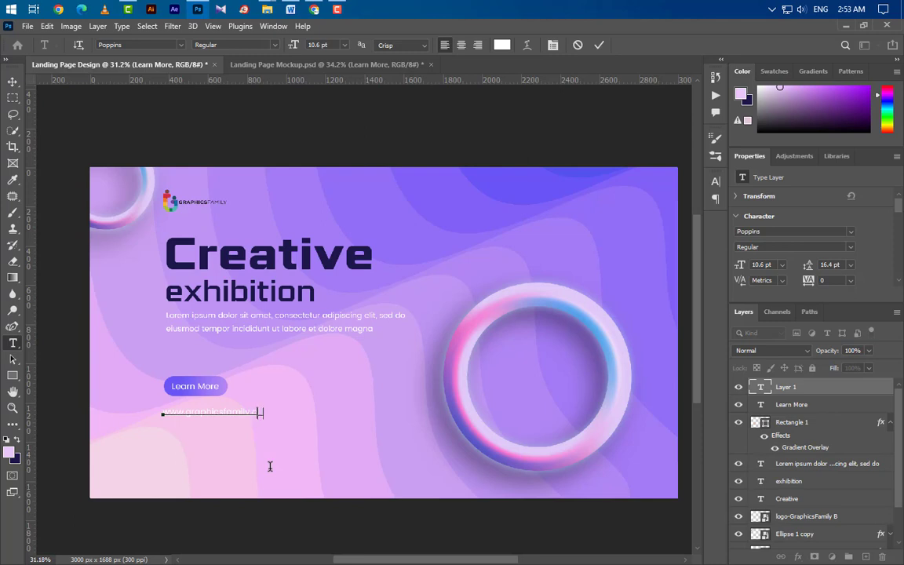
{"action": "left_click", "coordinate": [599, 45]}
Step: Change the web address color to the heading's dark navy (1d164a), sampled from "Creative"
{"action": "left_click", "coordinate": [715, 181]}
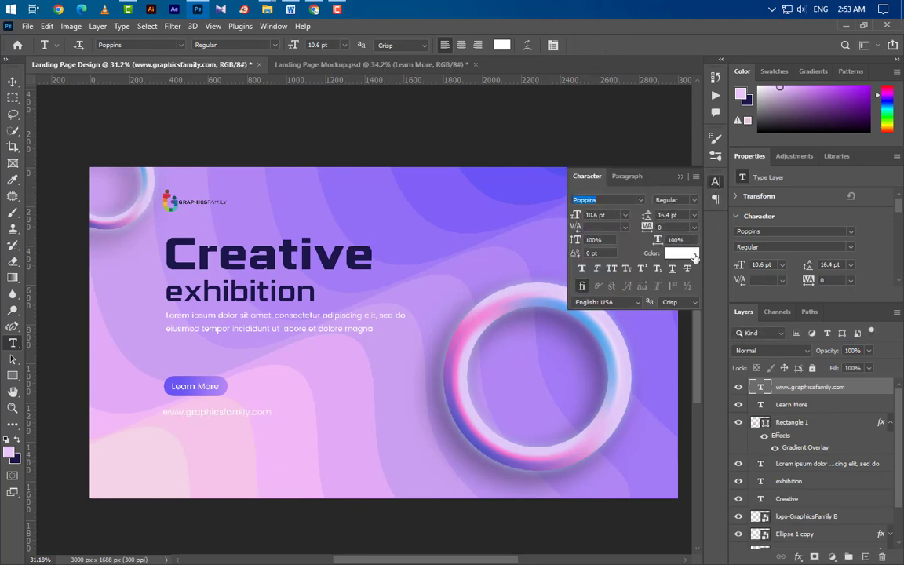
{"action": "left_click", "coordinate": [681, 253]}
{"action": "left_click", "coordinate": [370, 257]}
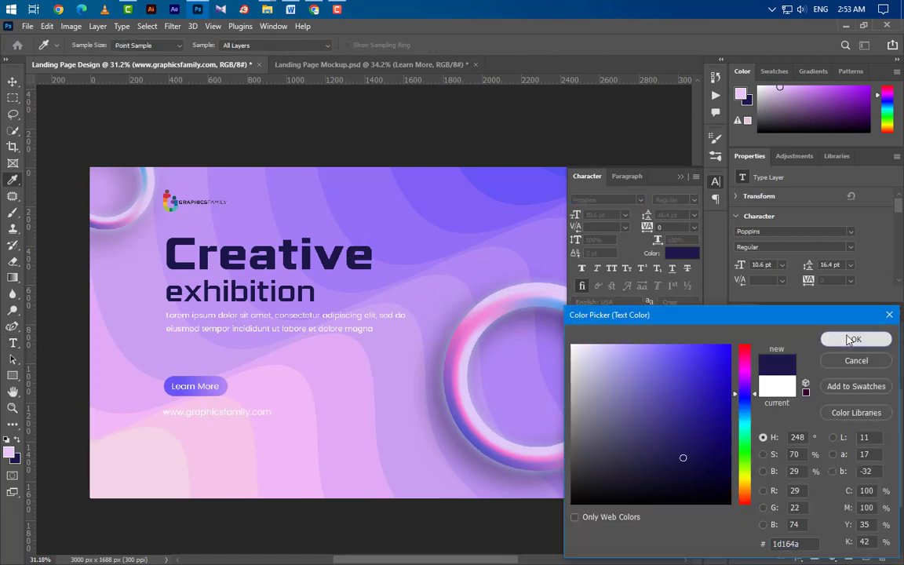
{"action": "left_click", "coordinate": [852, 339]}
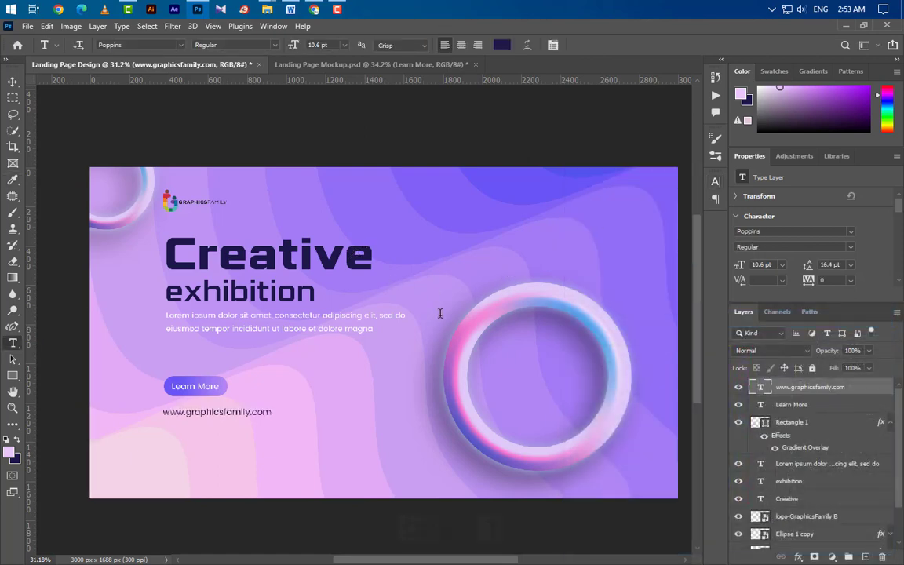
Step: Scale the web address up to about 139% with Free Transform
{"action": "key", "text": "ctrl+t"}
{"action": "left_click_drag", "start_coordinate": [273, 412], "coordinate": [316, 411]}
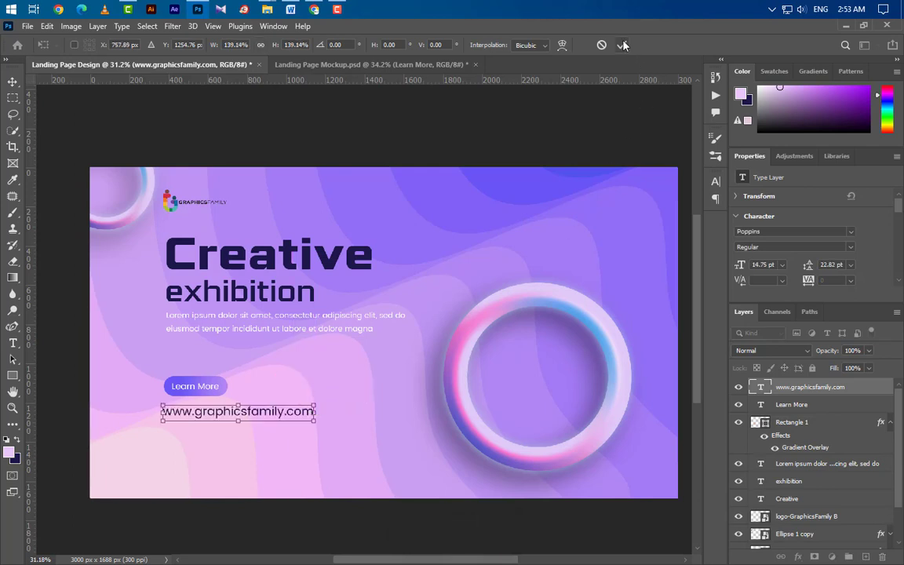
{"action": "key", "text": "Return"}
{"action": "key", "text": "v"}
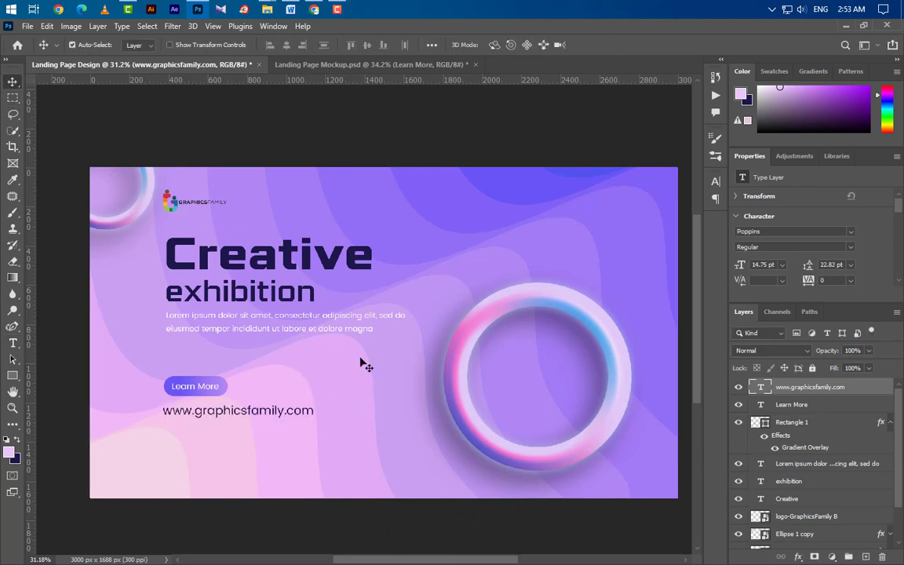
Step: Group the web address, Learn More text and button layers, and move the group down a little on the page
{"action": "left_click", "coordinate": [824, 422], "text": "shift"}
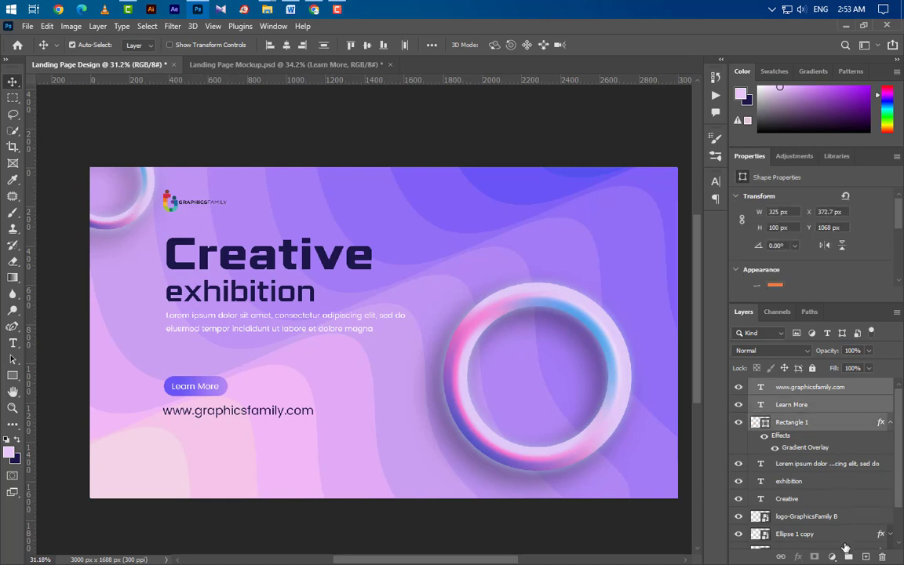
{"action": "left_click", "coordinate": [848, 556]}
{"action": "key", "text": "shift+Down"}
{"action": "key", "text": "shift+Down"}
{"action": "key", "text": "shift+Down"}
{"action": "key", "text": "shift+Down"}
{"action": "key", "text": "shift+Down"}
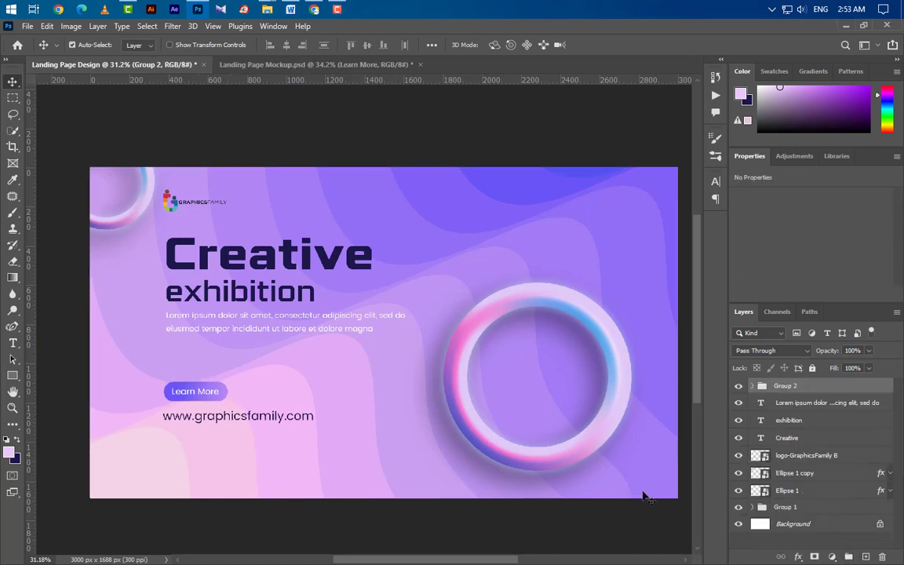
{"action": "key", "text": "shift+Down"}
{"action": "key", "text": "shift+Down"}
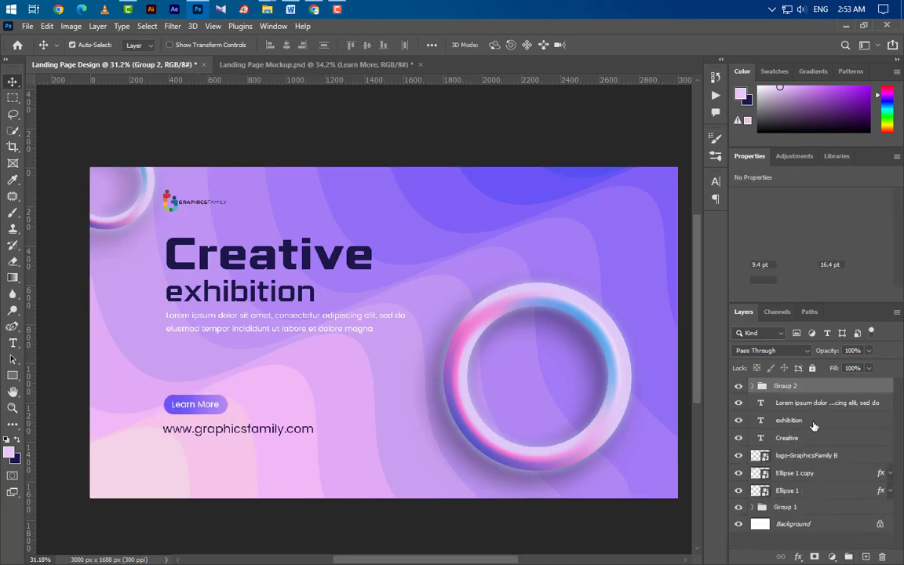
Step: Group the paragraph, "exhibition" and "Creative" text layers, and nudge the group down closer to the Learn More button
{"action": "left_click", "coordinate": [816, 402]}
{"action": "left_click", "coordinate": [813, 439], "text": "shift"}
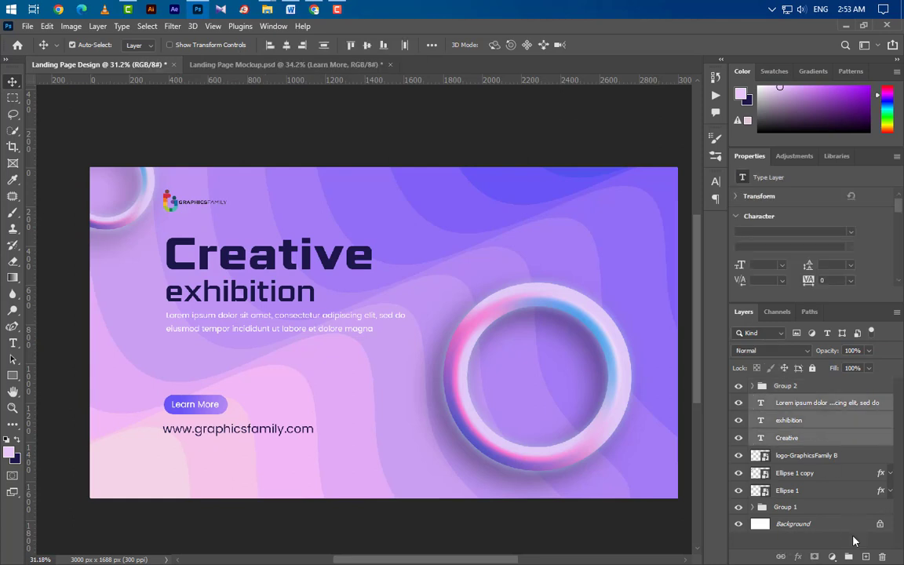
{"action": "left_click", "coordinate": [847, 557]}
{"action": "key", "text": "Down"}
{"action": "key", "text": "Down"}
{"action": "key", "text": "Down"}
{"action": "key", "text": "Down"}
{"action": "key", "text": "Down"}
{"action": "key", "text": "Down"}
{"action": "key", "text": "Down"}
{"action": "key", "text": "Down"}
{"action": "key", "text": "Down"}
{"action": "key", "text": "Down"}
{"action": "key", "text": "Down"}
{"action": "key", "text": "Down"}
{"action": "key", "text": "Down"}
{"action": "key", "text": "Down"}
{"action": "key", "text": "Down"}
{"action": "key", "text": "Down"}
{"action": "key", "text": "Down"}
{"action": "key", "text": "Down"}
{"action": "key", "text": "Down"}
{"action": "key", "text": "Down"}
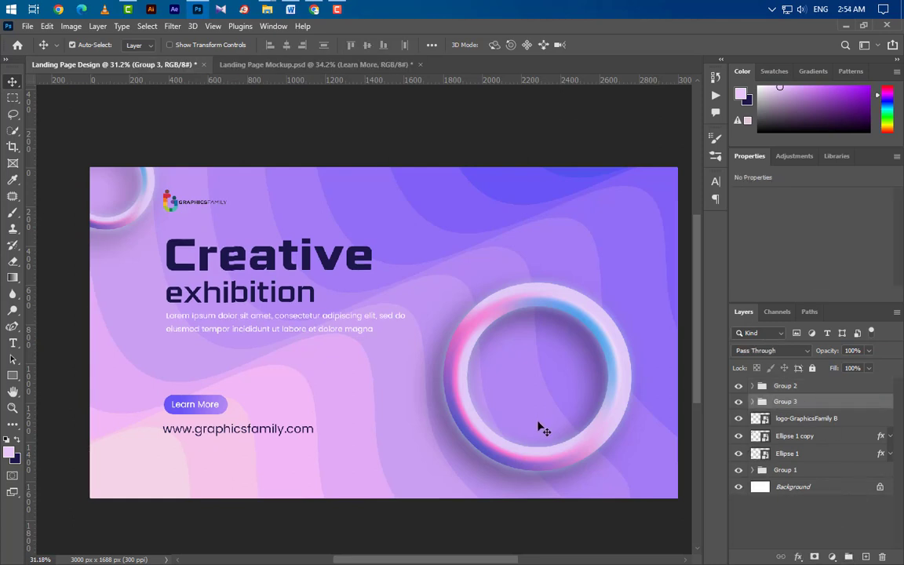
{"action": "key", "text": "Down"}
{"action": "key", "text": "Down"}
{"action": "key", "text": "Down"}
{"action": "key", "text": "Down"}
{"action": "key", "text": "Down"}
{"action": "key", "text": "Down"}
{"action": "key", "text": "Down"}
{"action": "key", "text": "Down"}
{"action": "key", "text": "Down"}
{"action": "key", "text": "Down"}
{"action": "key", "text": "Down"}
{"action": "key", "text": "Down"}
{"action": "key", "text": "Down"}
{"action": "key", "text": "Down"}
{"action": "key", "text": "Down"}
{"action": "key", "text": "Down"}
{"action": "key", "text": "Down"}
{"action": "key", "text": "Down"}
{"action": "key", "text": "Down"}
{"action": "key", "text": "Down"}
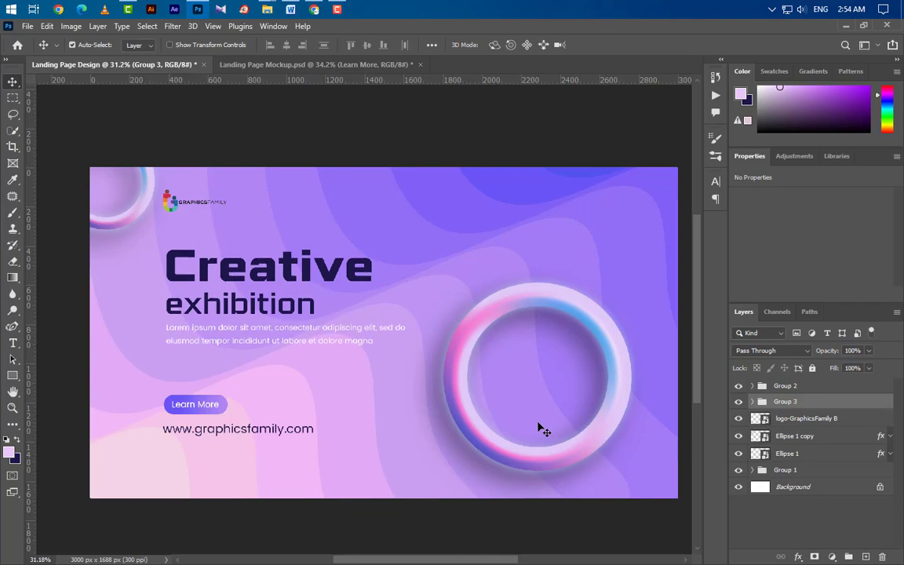
Step: Place the Facebook Png, Twitter Png and Youtube Png icon files from the Icone > New folder into the landing page
{"action": "left_click", "coordinate": [846, 25]}
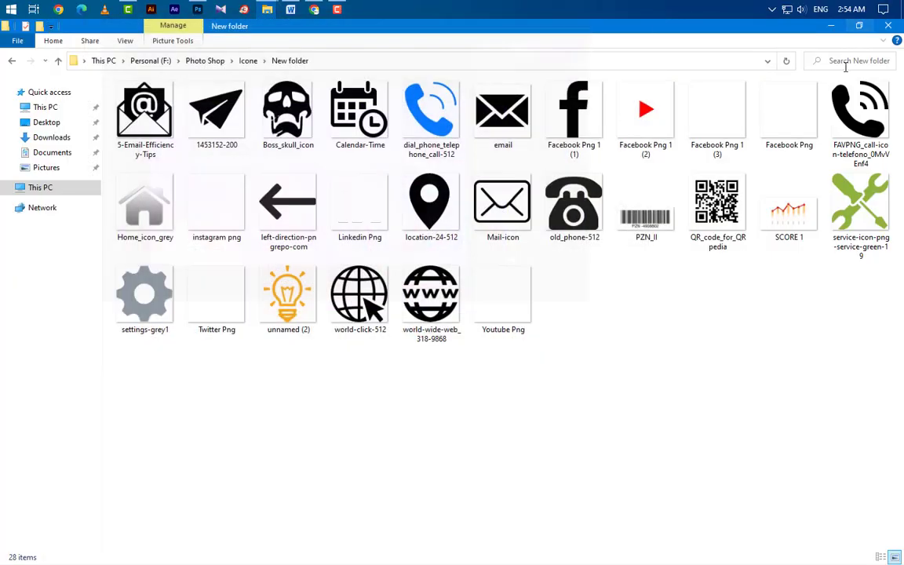
{"action": "left_click", "coordinate": [783, 133]}
{"action": "left_click", "coordinate": [221, 318], "text": "ctrl"}
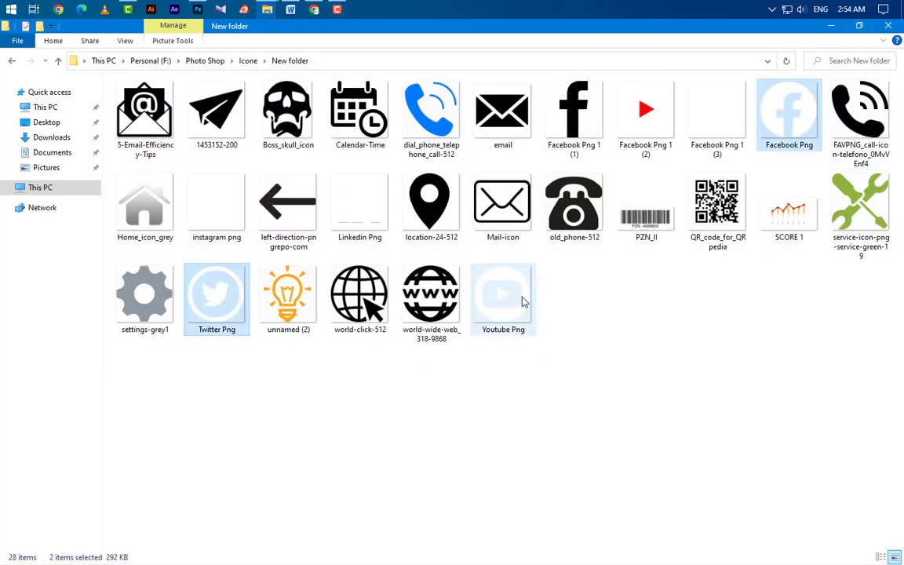
{"action": "left_click", "coordinate": [523, 302], "text": "ctrl"}
{"action": "left_click_drag", "start_coordinate": [518, 302], "coordinate": [310, 353]}
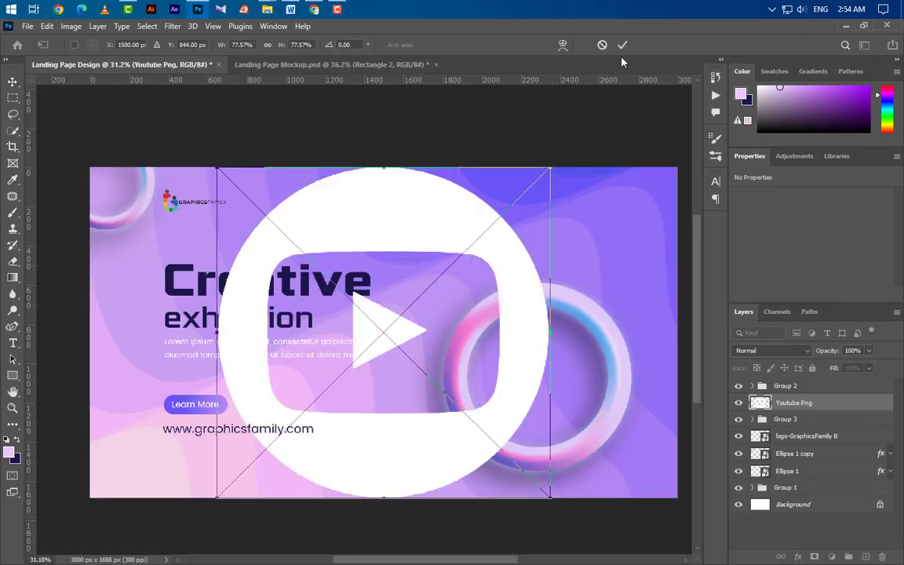
{"action": "key", "text": "Return"}
{"action": "key", "text": "Return"}
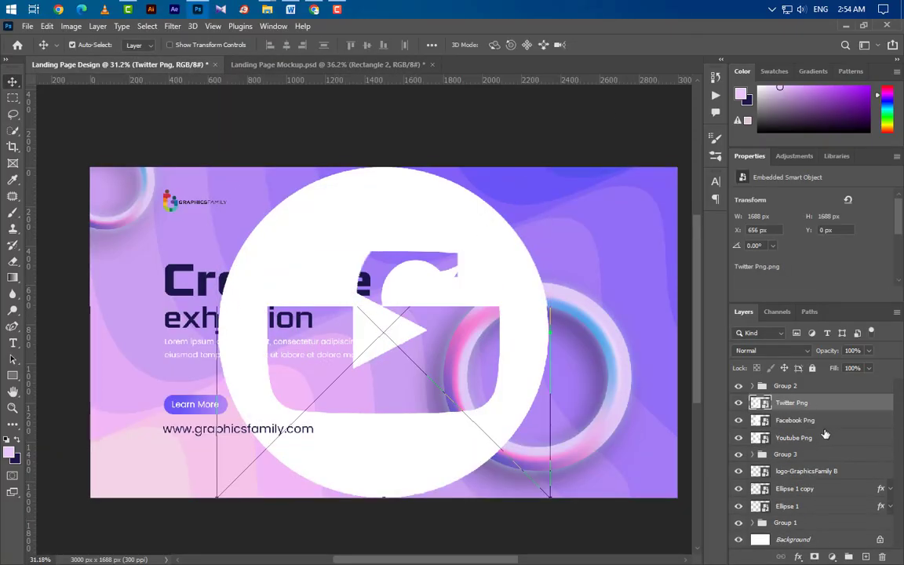
{"action": "key", "text": "Return"}
Step: Group the three social icons, scale them down to about 60 px, and position them below the web address
{"action": "left_click", "coordinate": [823, 439], "text": "shift"}
{"action": "left_click", "coordinate": [847, 555]}
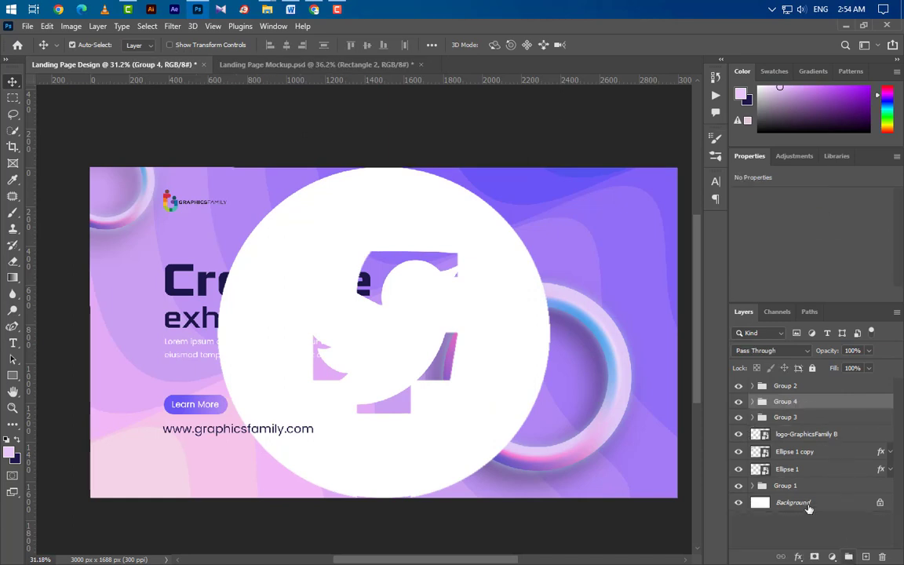
{"action": "key", "text": "ctrl+t"}
{"action": "left_click_drag", "start_coordinate": [553, 167], "coordinate": [186, 465]}
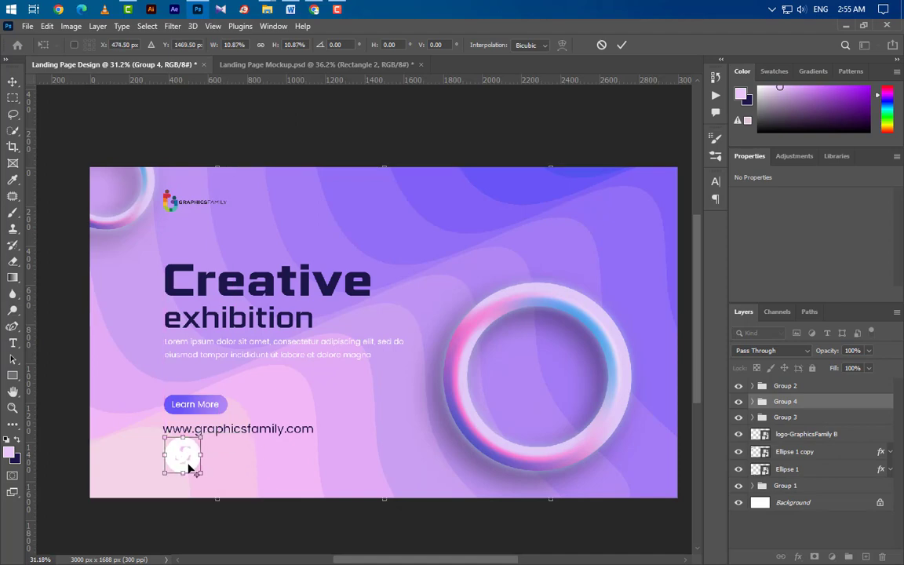
{"action": "scroll", "coordinate": [186, 464], "scroll_direction": "up", "scroll_amount": 5}
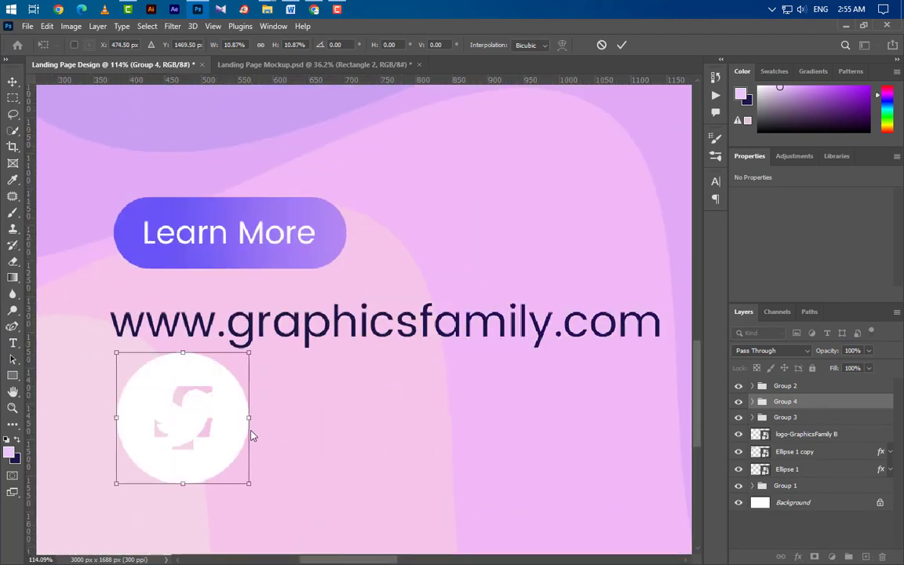
{"action": "left_click_drag", "start_coordinate": [251, 419], "coordinate": [143, 414]}
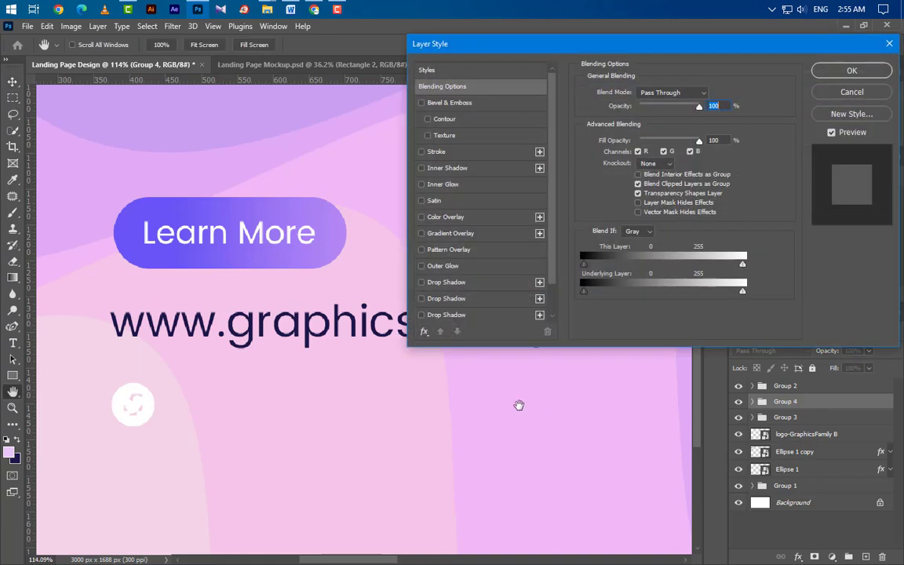
Step: Apply a Color Overlay to the social icon group in dark navy (1d164a), sampled from the web address text
{"action": "left_click", "coordinate": [471, 217]}
{"action": "left_click", "coordinate": [711, 94]}
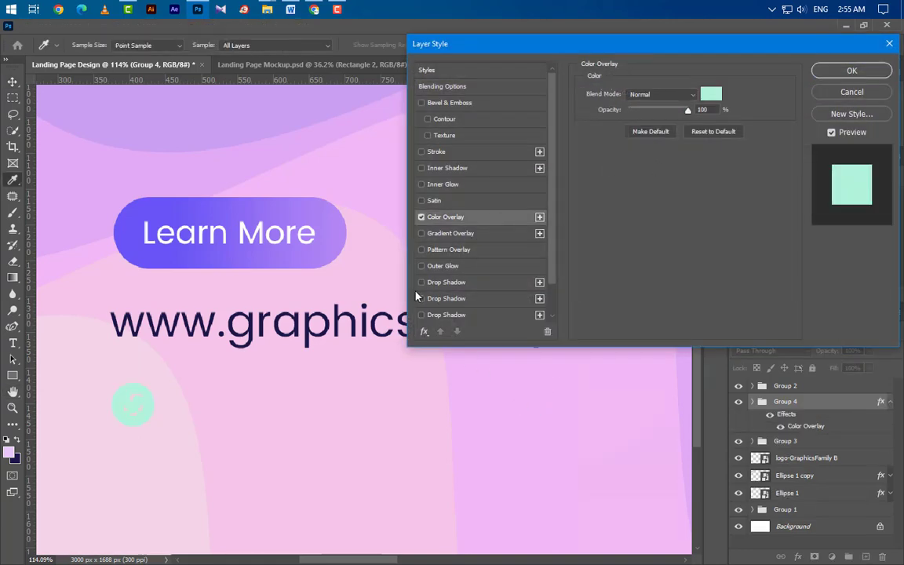
{"action": "left_click", "coordinate": [255, 324]}
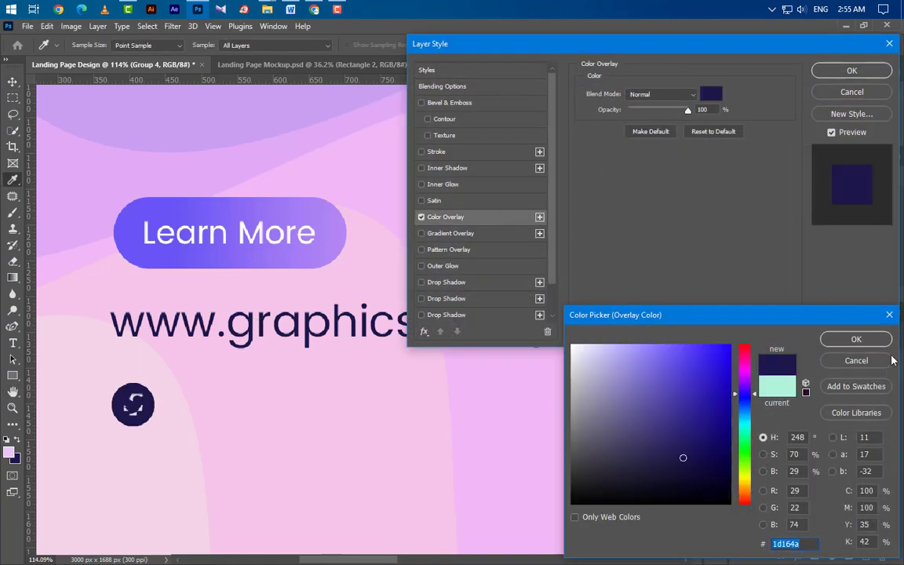
{"action": "left_click", "coordinate": [856, 339]}
{"action": "left_click", "coordinate": [851, 69]}
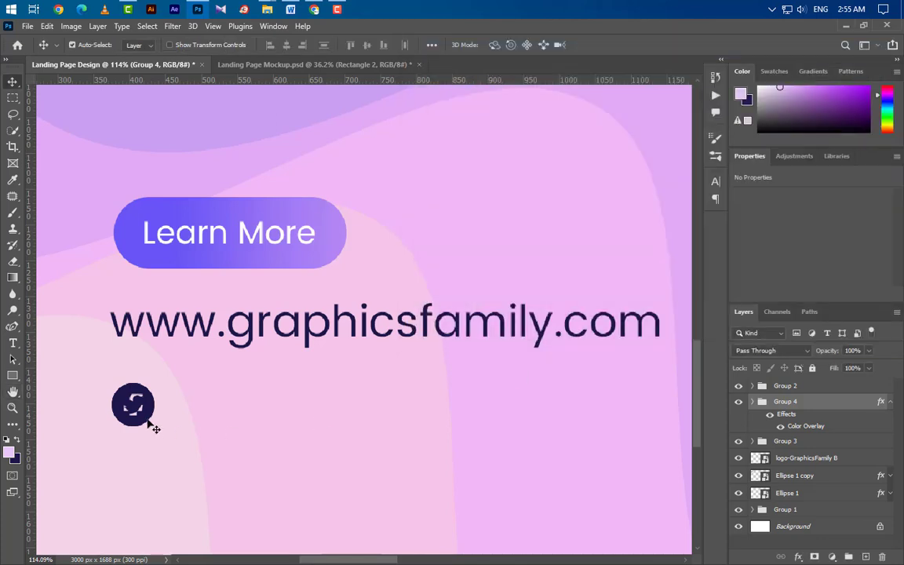
Step: Spread the social icons into an evenly spaced row below the web address in the order YouTube, Twitter, Facebook
{"action": "left_click_drag", "start_coordinate": [155, 428], "coordinate": [203, 408]}
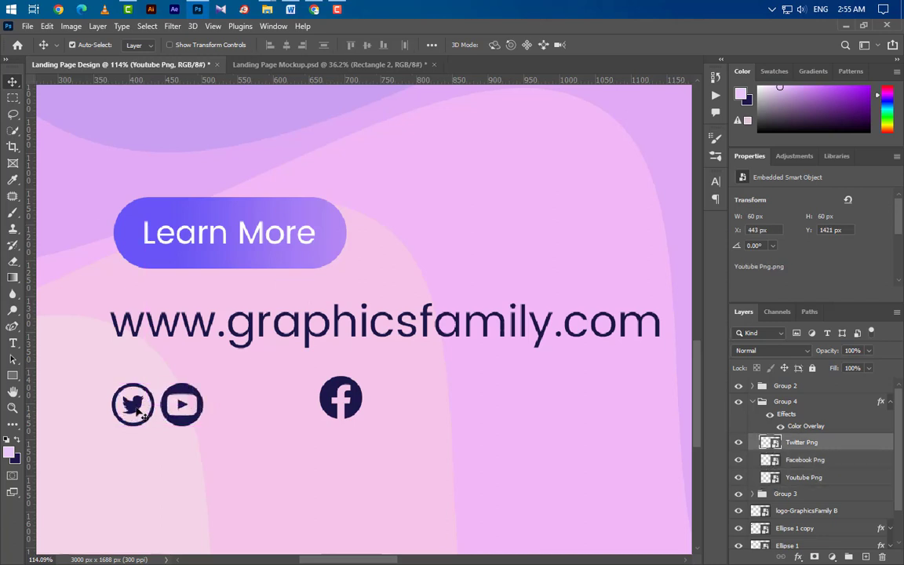
{"action": "left_click_drag", "start_coordinate": [138, 413], "coordinate": [251, 411]}
{"action": "mouse_move", "coordinate": [186, 419]}
{"action": "left_mouse_down"}
{"action": "mouse_move", "coordinate": [128, 423]}
{"action": "mouse_move", "coordinate": [176, 427]}
{"action": "left_mouse_up"}
{"action": "left_click_drag", "start_coordinate": [250, 415], "coordinate": [207, 412]}
{"action": "left_click_drag", "start_coordinate": [336, 411], "coordinate": [273, 411]}
{"action": "scroll", "coordinate": [134, 409], "scroll_direction": "down", "scroll_amount": 5}
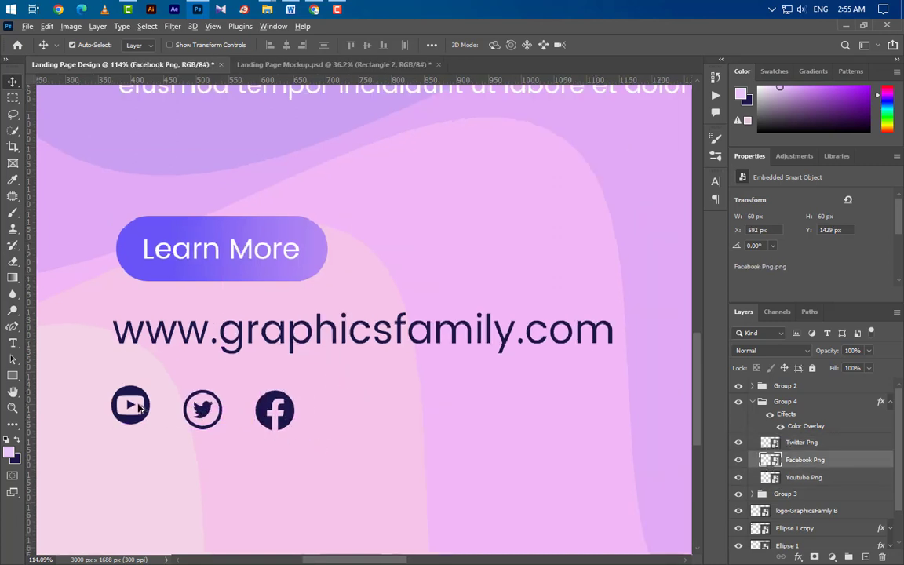
{"action": "scroll", "coordinate": [241, 432], "scroll_direction": "down", "scroll_amount": 3}
{"action": "key", "text": "alt+bracketright"}
{"action": "scroll", "coordinate": [197, 328], "scroll_direction": "up", "scroll_amount": 4}
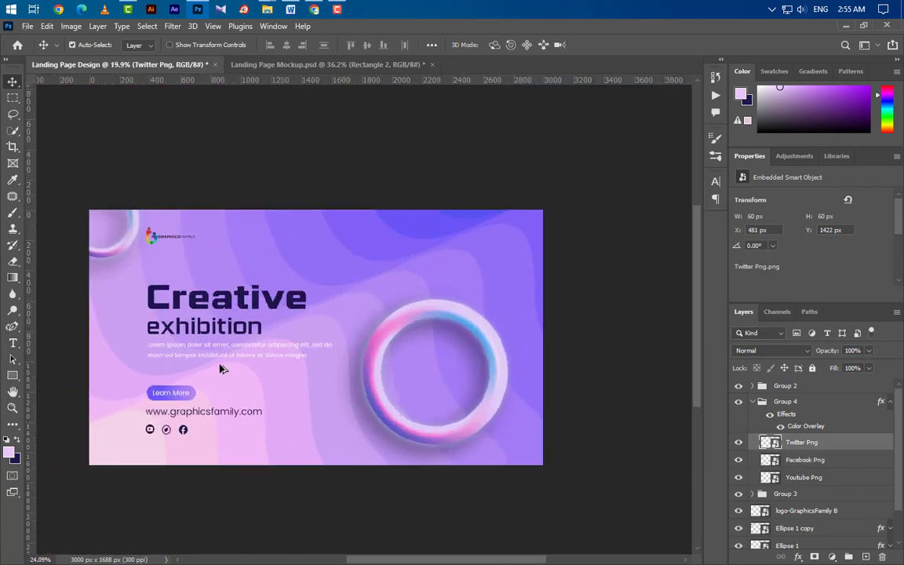
Step: Add the text "About" in the header area between the logo and the page's far edge
{"action": "scroll", "coordinate": [424, 172], "scroll_direction": "up", "scroll_amount": 3}
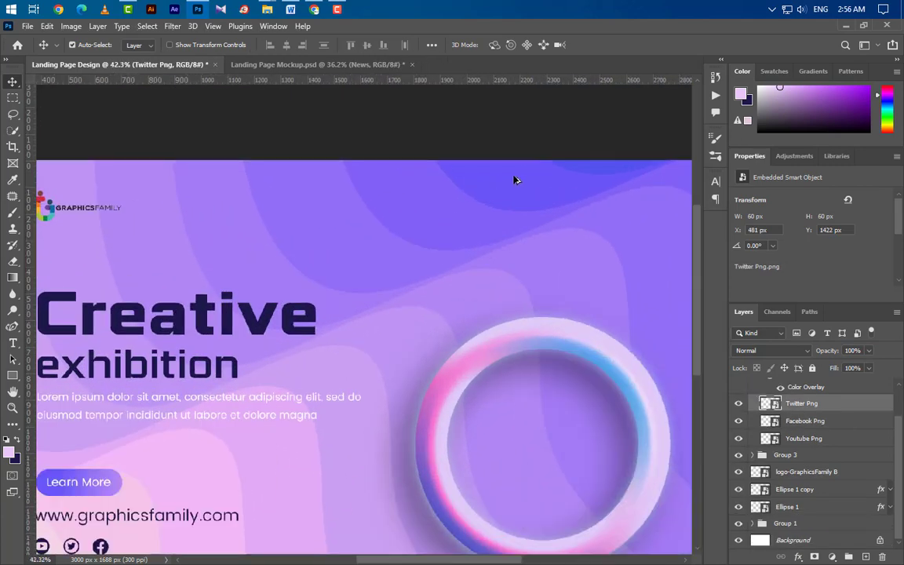
{"action": "scroll", "coordinate": [430, 559], "scroll_direction": "right", "scroll_amount": 3}
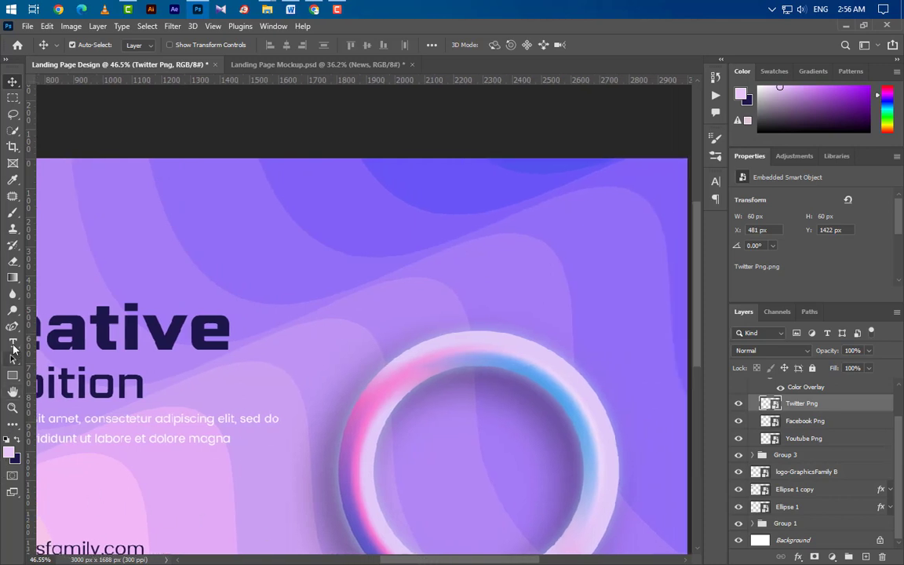
{"action": "left_click", "coordinate": [13, 343]}
{"action": "left_click", "coordinate": [77, 206]}
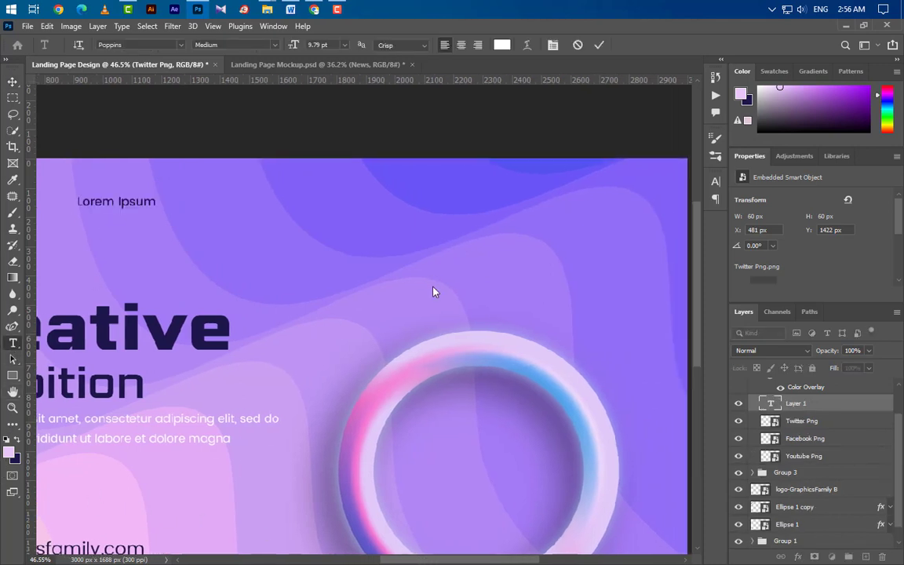
{"action": "type", "text": "About"}
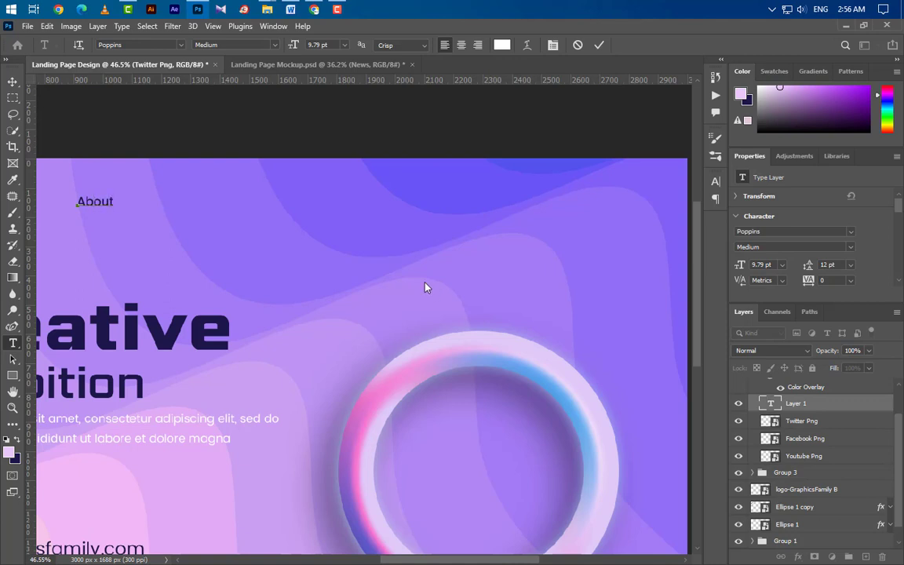
{"action": "left_click", "coordinate": [599, 45]}
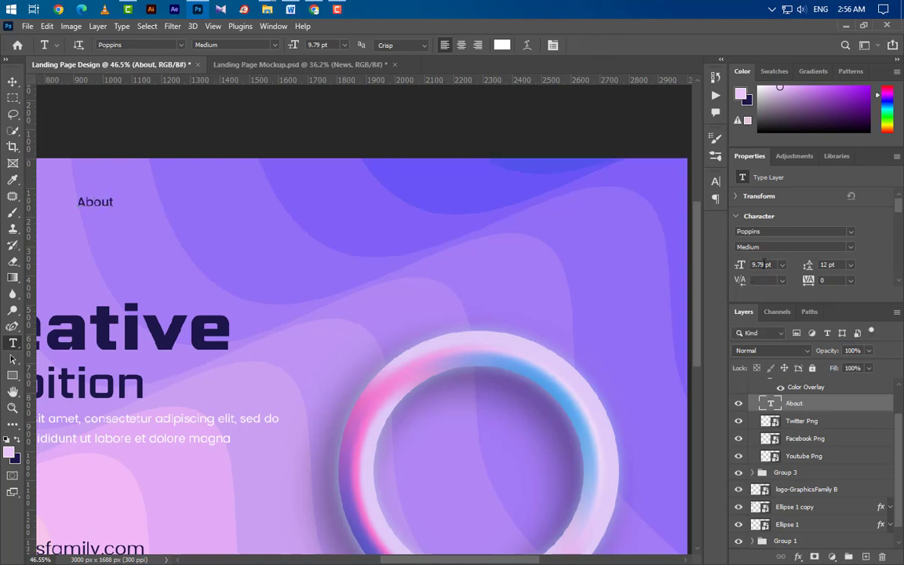
Step: Set the "About" text's size to 11 pt and its color to white (ffffff)
{"action": "type", "text": "11"}
{"action": "key", "text": "Return"}
{"action": "left_click", "coordinate": [714, 183]}
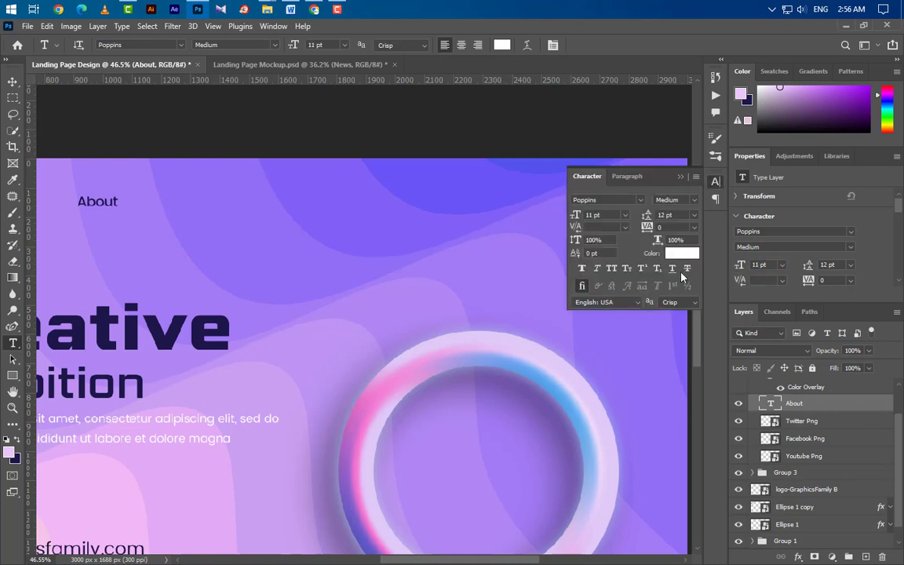
{"action": "left_click", "coordinate": [681, 253]}
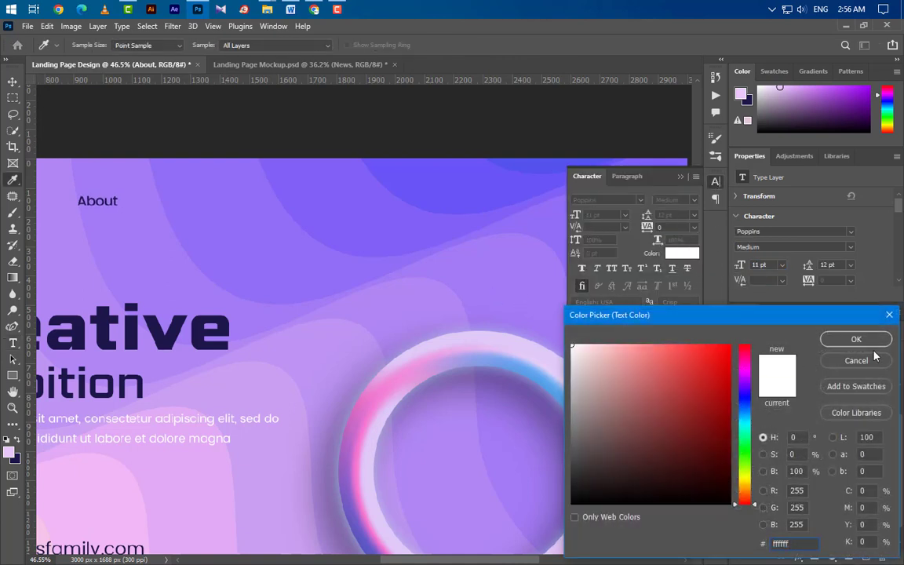
{"action": "left_click", "coordinate": [871, 342]}
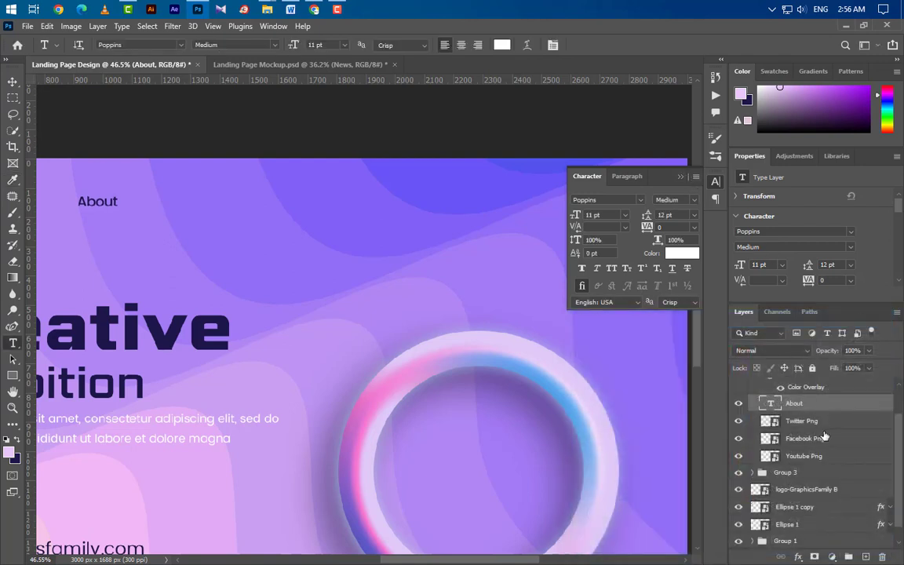
Step: Move the "About" layer out of the icon group to the top of the stack, and duplicate it four times across the header
{"action": "scroll", "coordinate": [823, 436], "scroll_direction": "up", "scroll_amount": 2}
{"action": "left_click_drag", "start_coordinate": [824, 437], "coordinate": [822, 382]}
{"action": "left_click", "coordinate": [681, 176]}
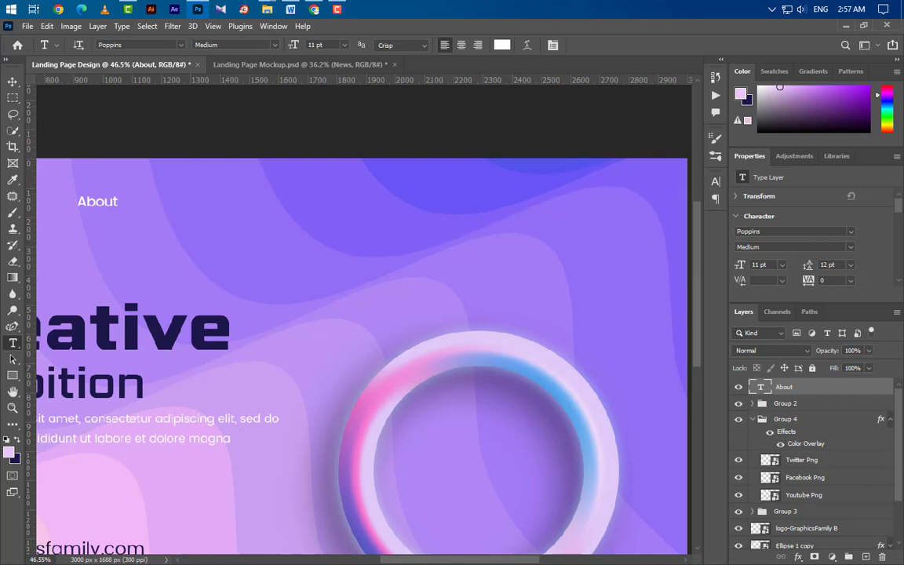
{"action": "left_click", "coordinate": [13, 82]}
{"action": "left_click_drag", "start_coordinate": [97, 202], "coordinate": [591, 205]}
Step: Replace the second, third and fourth "About" texts in the header with "Designer", "Features" and "News"
{"action": "left_click", "coordinate": [12, 343]}
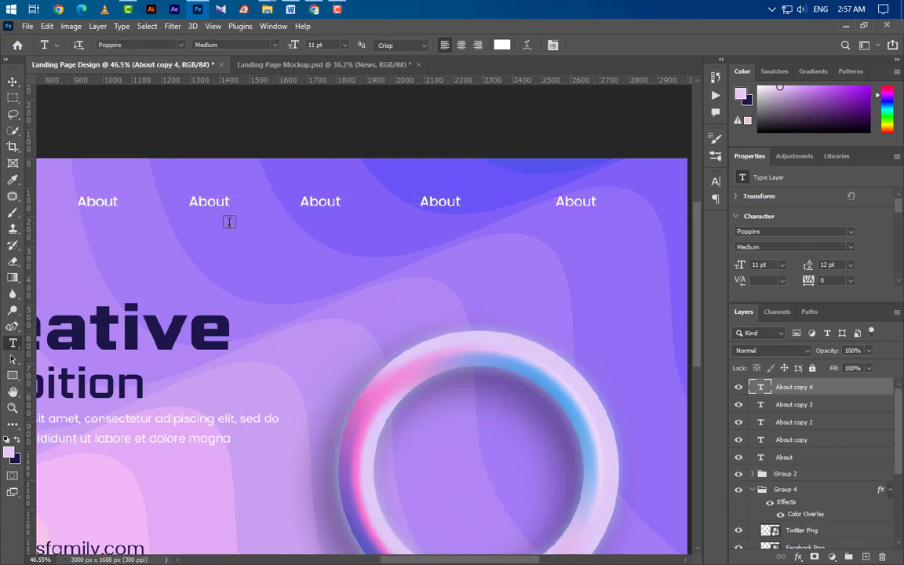
{"action": "left_click_drag", "start_coordinate": [191, 201], "coordinate": [222, 205]}
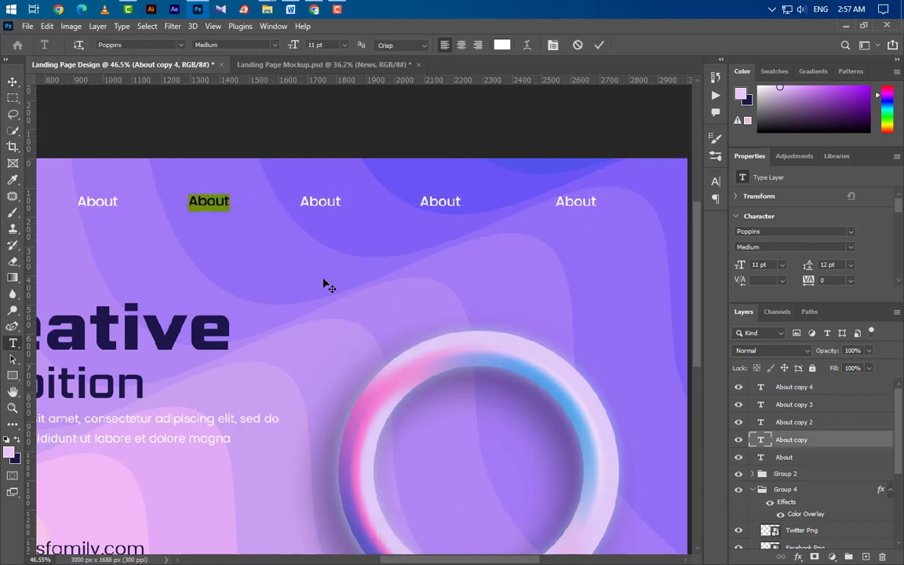
{"action": "type", "text": "Designer"}
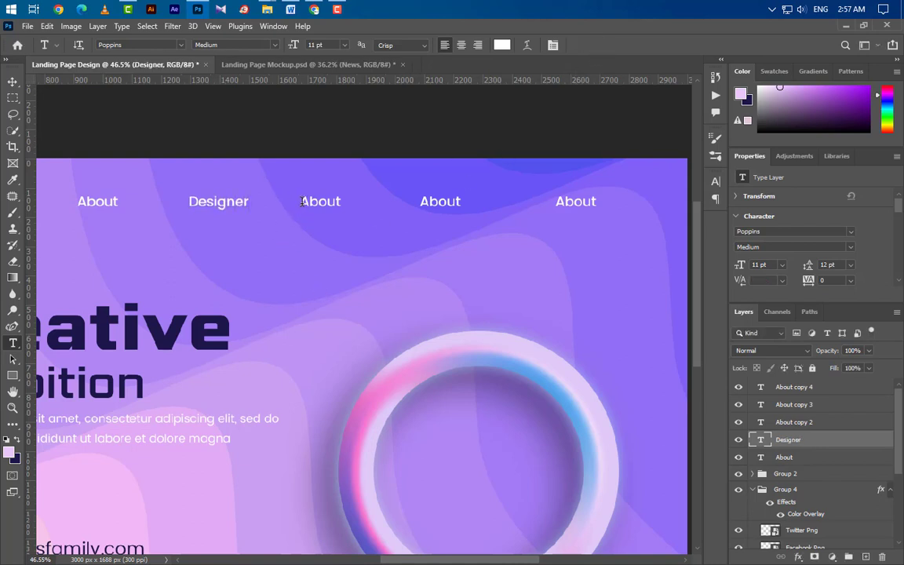
{"action": "left_click_drag", "start_coordinate": [300, 202], "coordinate": [341, 203]}
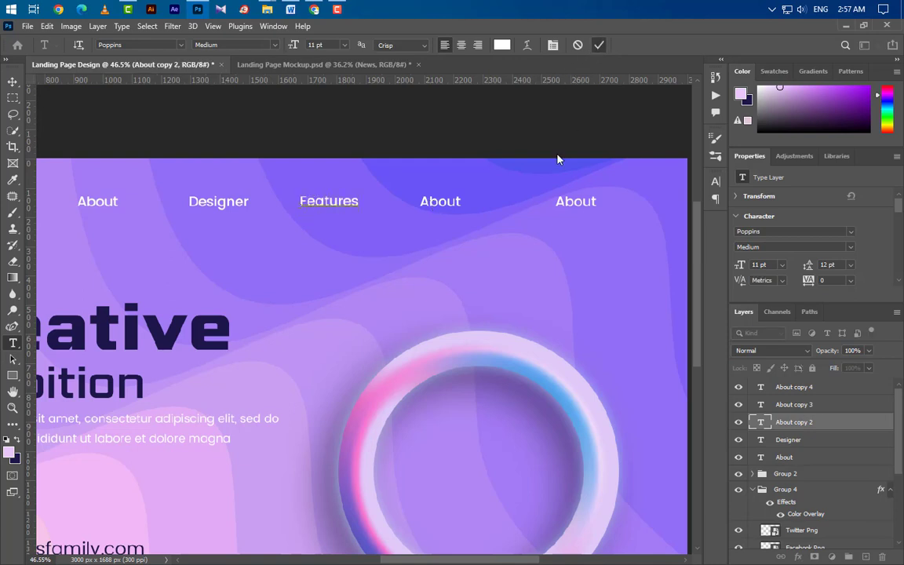
{"action": "left_click_drag", "start_coordinate": [421, 201], "coordinate": [524, 199]}
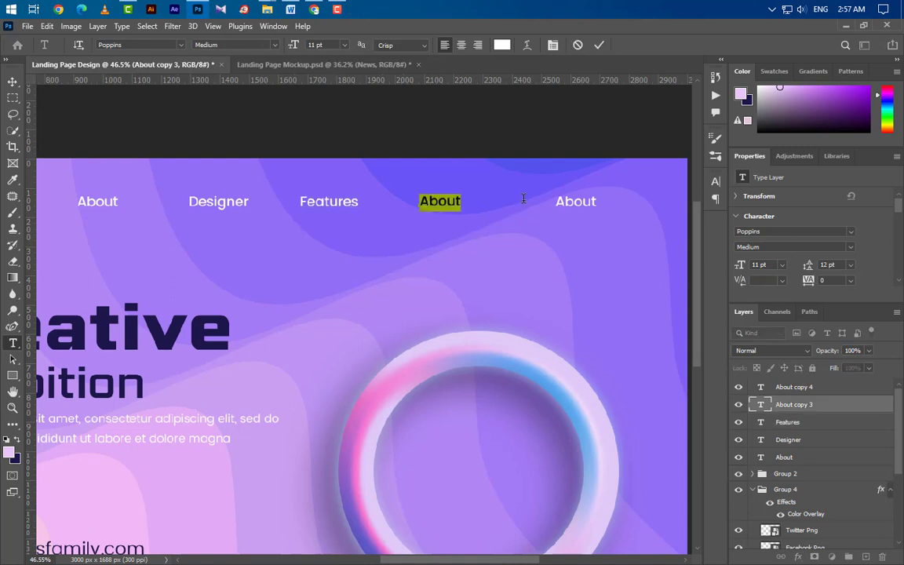
{"action": "type", "text": "News"}
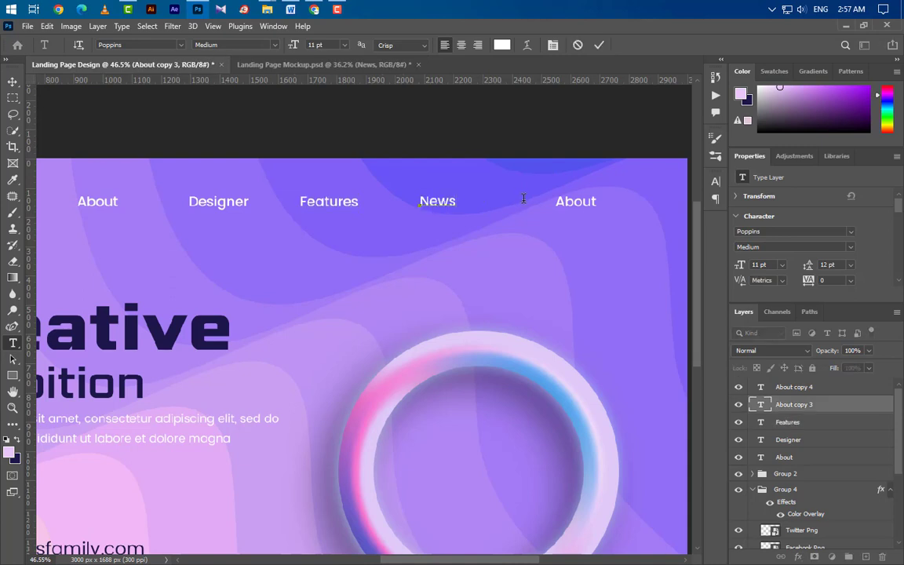
Step: Change the last "About" text in the header to "Sing up" and set it in all caps
{"action": "left_click_drag", "start_coordinate": [554, 201], "coordinate": [647, 214]}
{"action": "type", "text": "Sing up"}
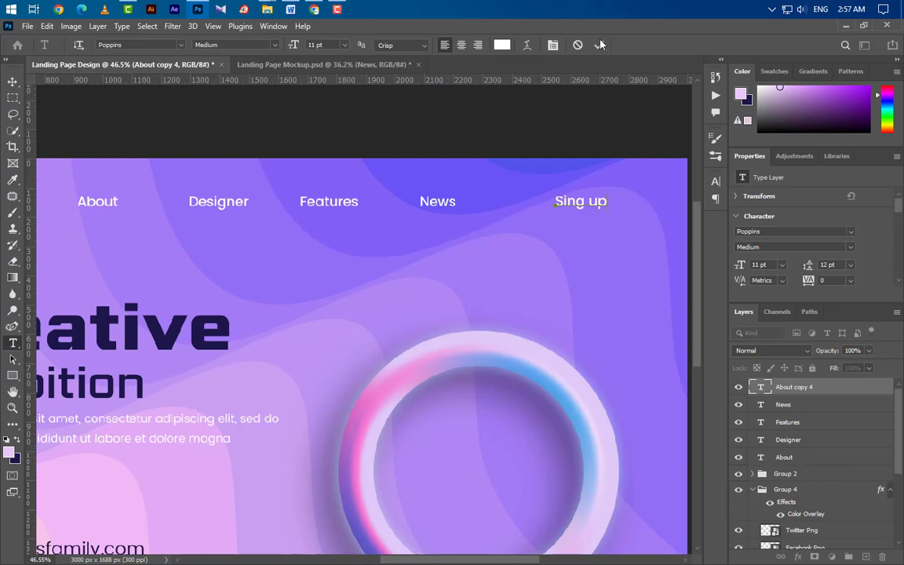
{"action": "key", "text": "ctrl+Return"}
{"action": "left_click", "coordinate": [715, 181]}
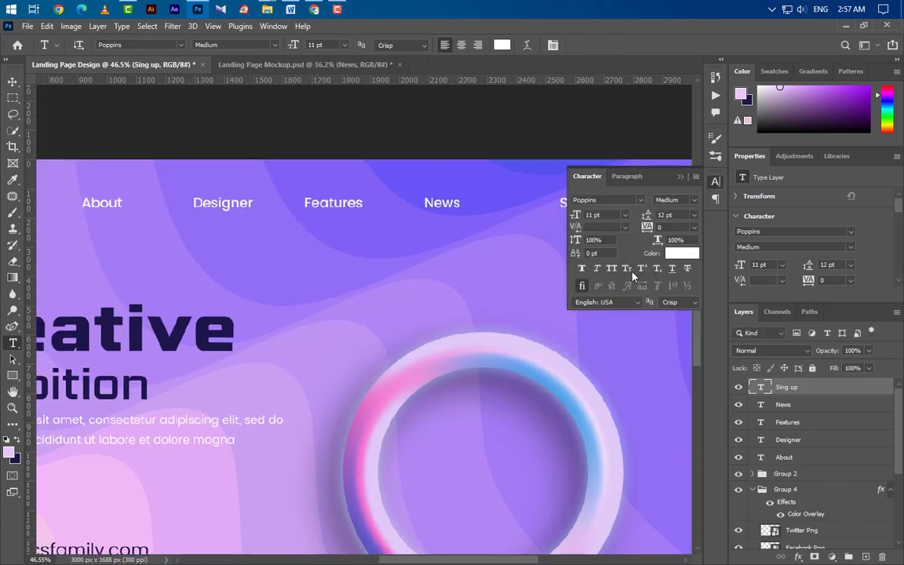
{"action": "left_click", "coordinate": [680, 177]}
{"action": "scroll", "coordinate": [361, 186], "scroll_direction": "down", "scroll_amount": 1}
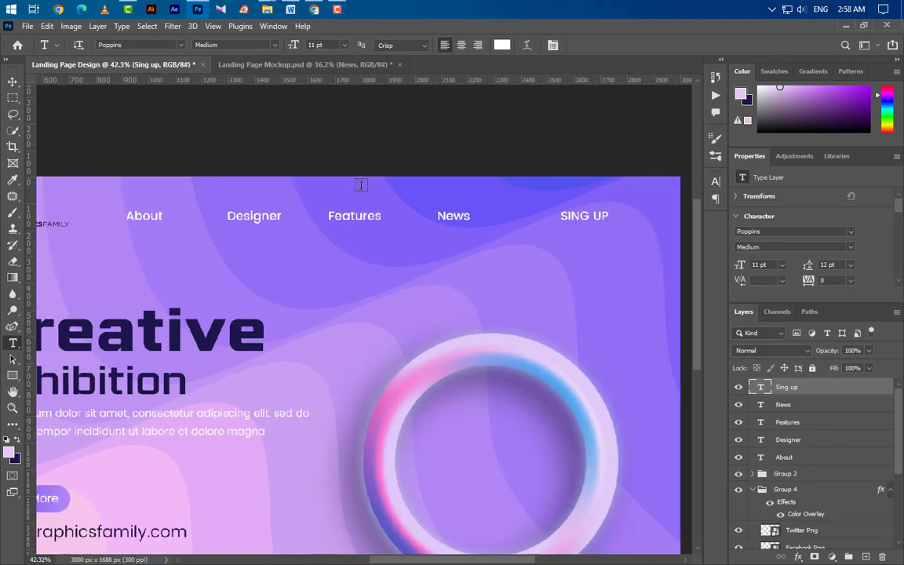
Step: Place the search-512 image from the Icone folder into the landing page and shrink it to icon size between "News" and "SING UP"
{"action": "left_click", "coordinate": [267, 9]}
{"action": "left_click", "coordinate": [118, 63]}
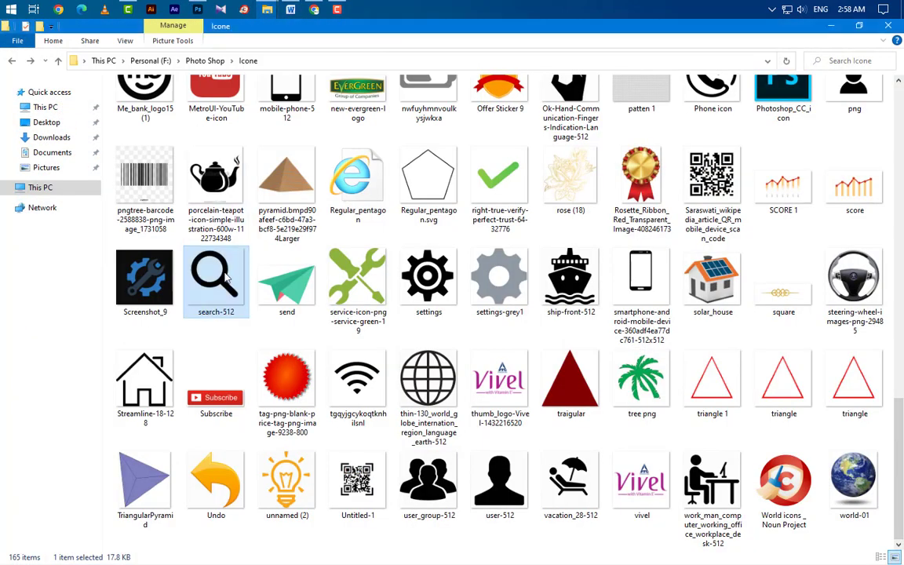
{"action": "left_click", "coordinate": [197, 10]}
{"action": "left_click_drag", "start_coordinate": [197, 9], "coordinate": [493, 295]}
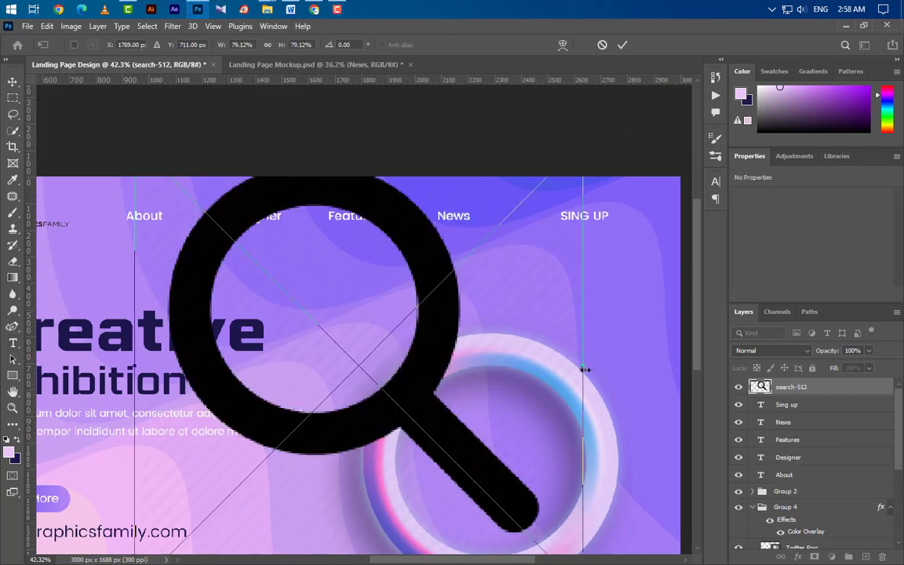
{"action": "left_click_drag", "start_coordinate": [584, 369], "coordinate": [258, 369]}
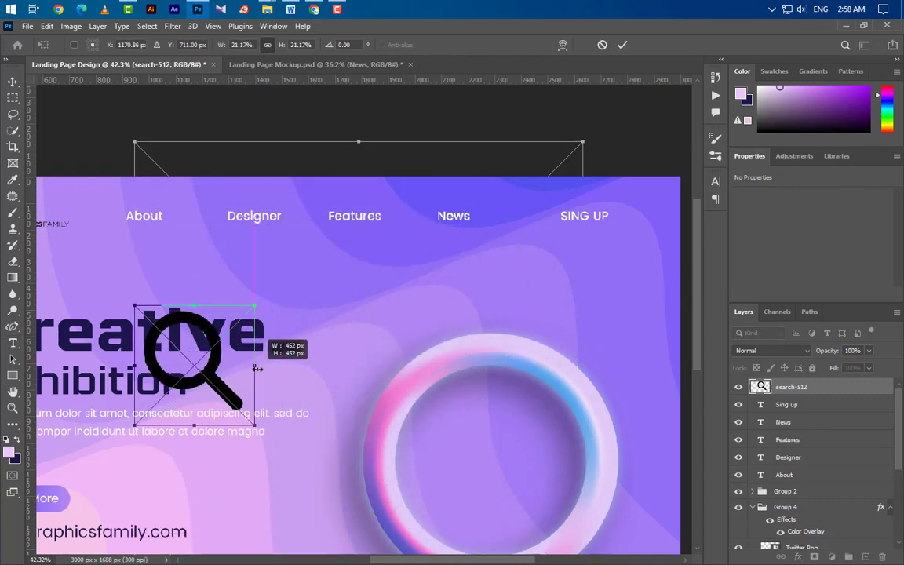
{"action": "left_click_drag", "start_coordinate": [204, 413], "coordinate": [530, 228]}
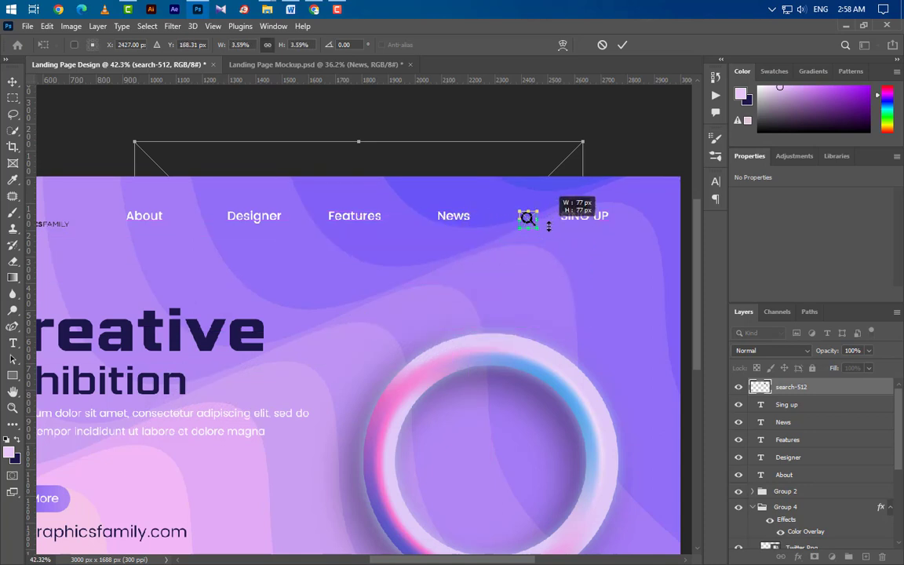
Step: Fine-tune the search icon to about 65 px and nudge it directly before "SING UP", level with the header text
{"action": "key", "text": "Right"}
{"action": "key", "text": "Right"}
{"action": "key", "text": "Right"}
{"action": "key", "text": "Right"}
{"action": "key", "text": "Right"}
{"action": "key", "text": "Right"}
{"action": "key", "text": "Right"}
{"action": "key", "text": "Right"}
{"action": "key", "text": "Right"}
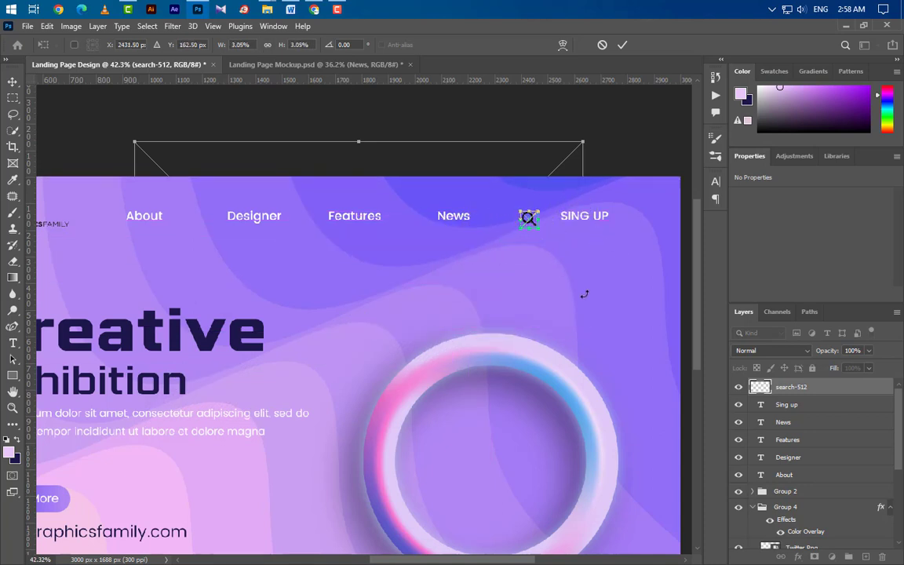
{"action": "key", "text": "Up"}
{"action": "key", "text": "Up"}
{"action": "key", "text": "Up"}
{"action": "key", "text": "Up"}
{"action": "key", "text": "Up"}
{"action": "key", "text": "Up"}
{"action": "key", "text": "Up"}
{"action": "key", "text": "Up"}
{"action": "key", "text": "Up"}
{"action": "key", "text": "Up"}
{"action": "key", "text": "Up"}
{"action": "key", "text": "Up"}
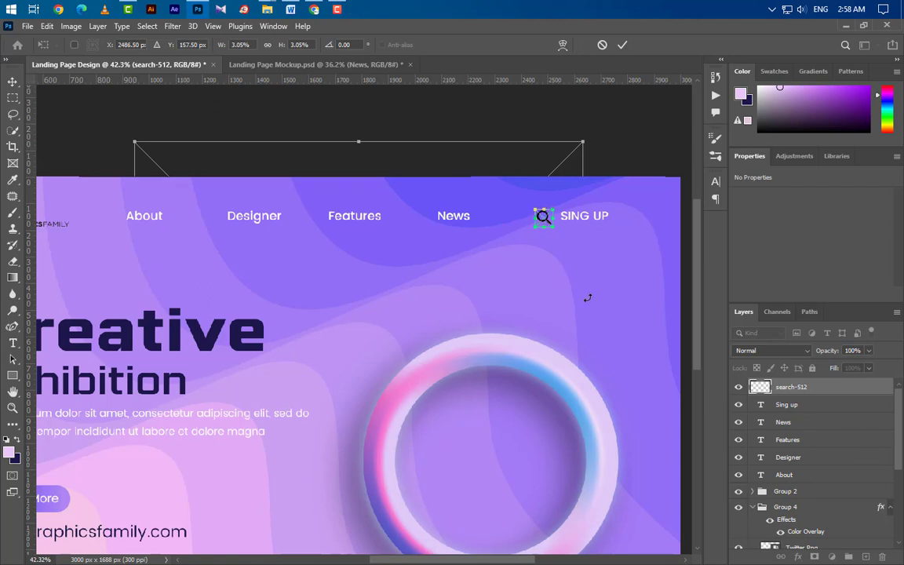
{"action": "key", "text": "Right"}
{"action": "key", "text": "Right"}
{"action": "key", "text": "Right"}
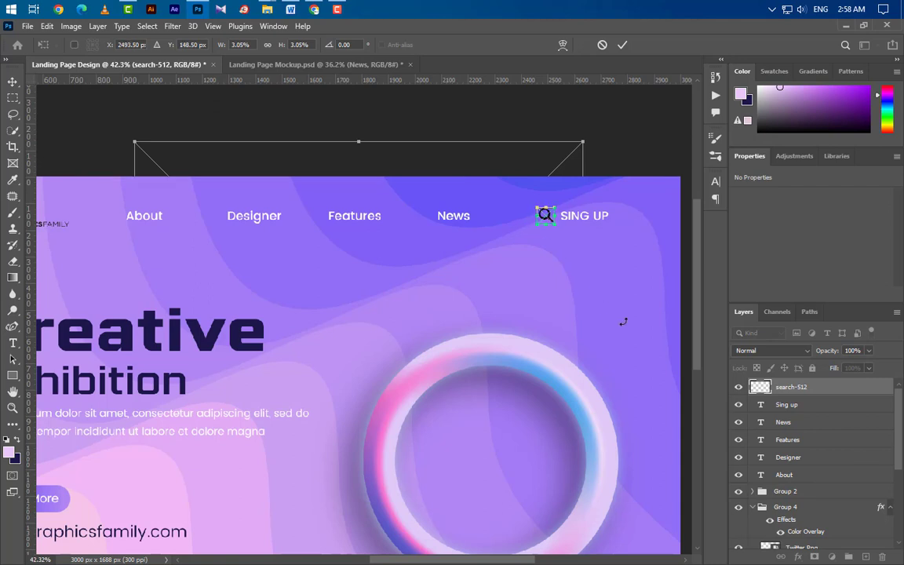
{"action": "key", "text": "Return"}
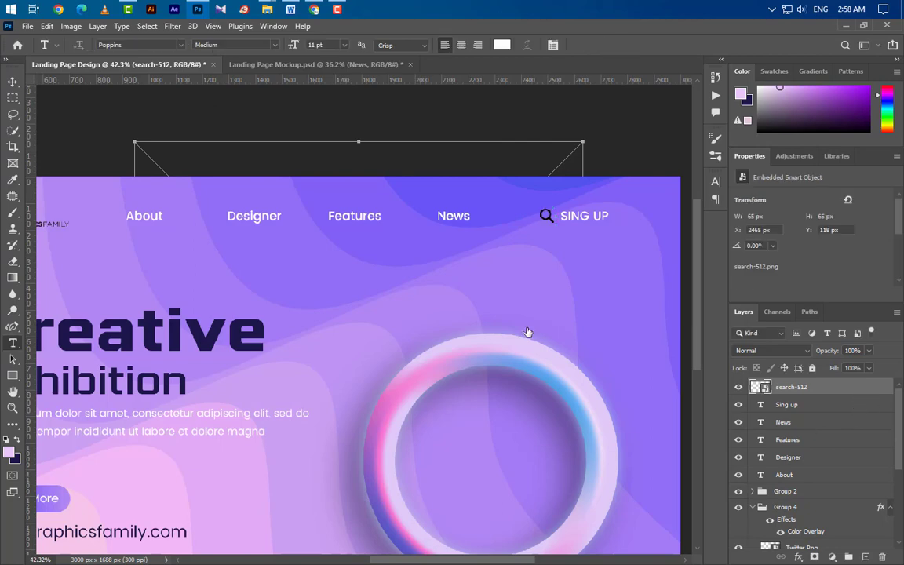
Step: Apply a white Color Overlay at 100% opacity to the search icon
{"action": "left_click", "coordinate": [475, 217]}
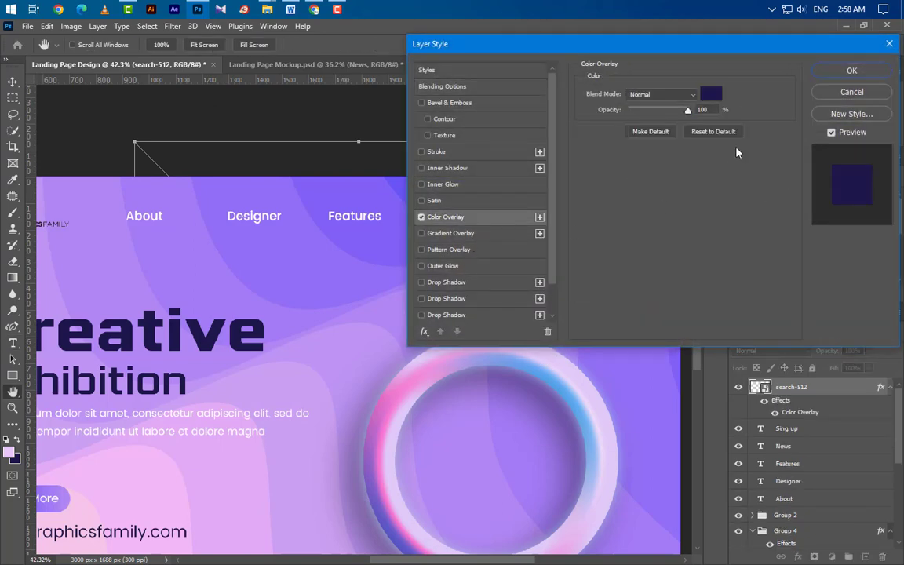
{"action": "left_click", "coordinate": [710, 94]}
{"action": "left_click", "coordinate": [577, 347]}
{"action": "left_click", "coordinate": [855, 337]}
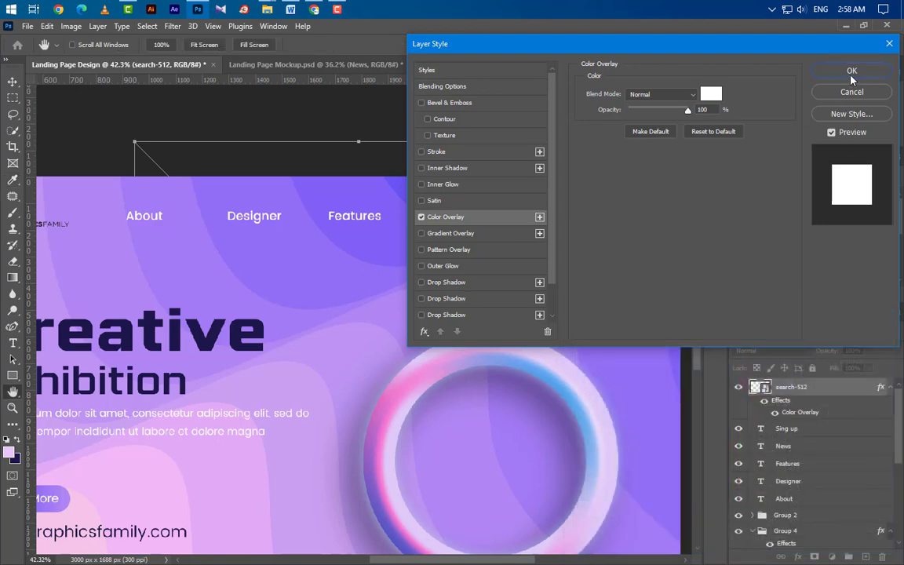
{"action": "left_click", "coordinate": [851, 72]}
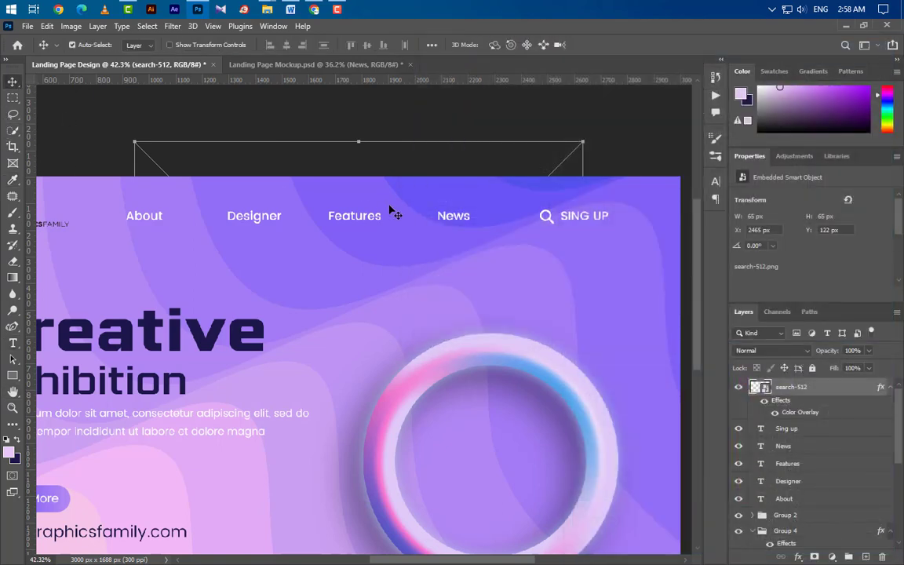
Step: Draw a 15 px circle between the large ring and the page's right edge, and fill it with black (000000)
{"action": "scroll", "coordinate": [516, 287], "scroll_direction": "down", "scroll_amount": 3}
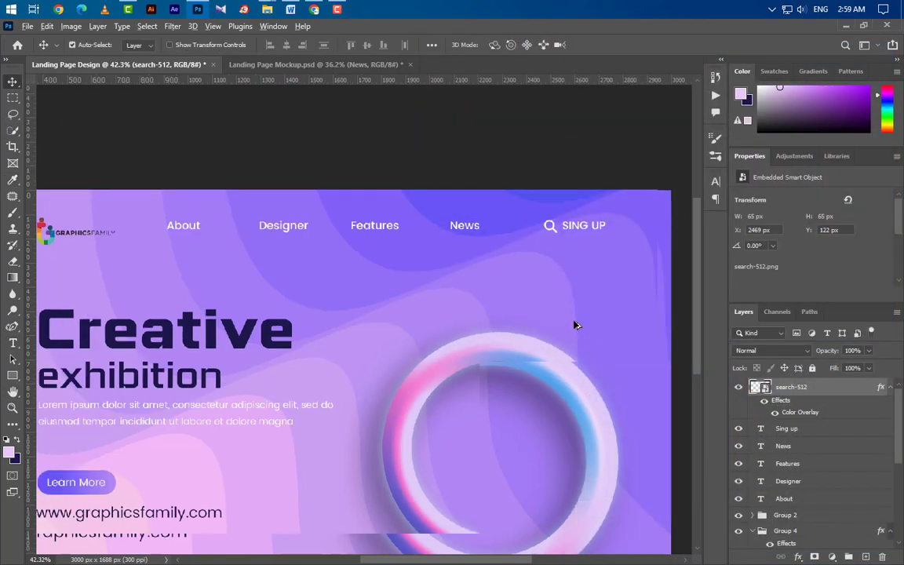
{"action": "scroll", "coordinate": [509, 413], "scroll_direction": "up", "scroll_amount": 2}
{"action": "scroll", "coordinate": [514, 423], "scroll_direction": "up", "scroll_amount": 1}
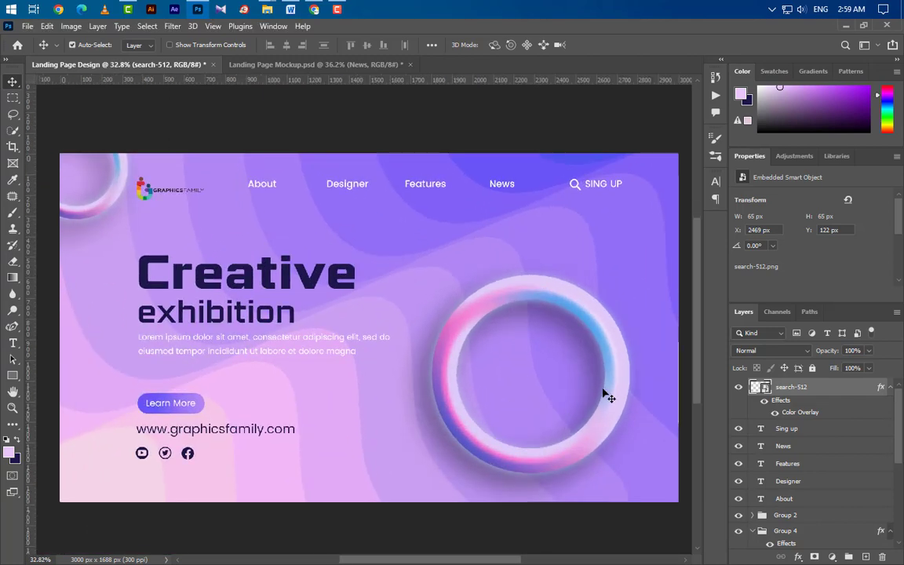
{"action": "scroll", "coordinate": [678, 323], "scroll_direction": "up", "scroll_amount": 6}
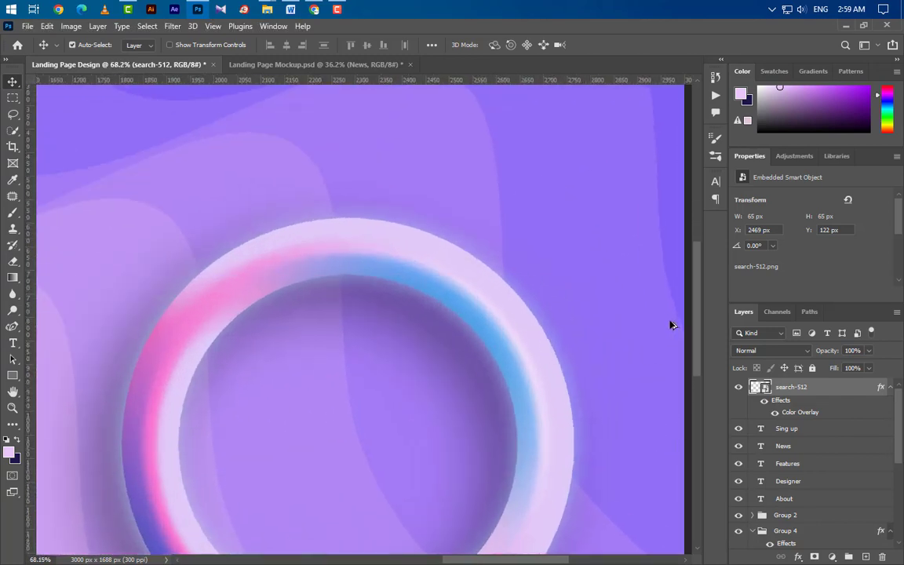
{"action": "left_click", "coordinate": [13, 375]}
{"action": "right_click", "coordinate": [12, 375]}
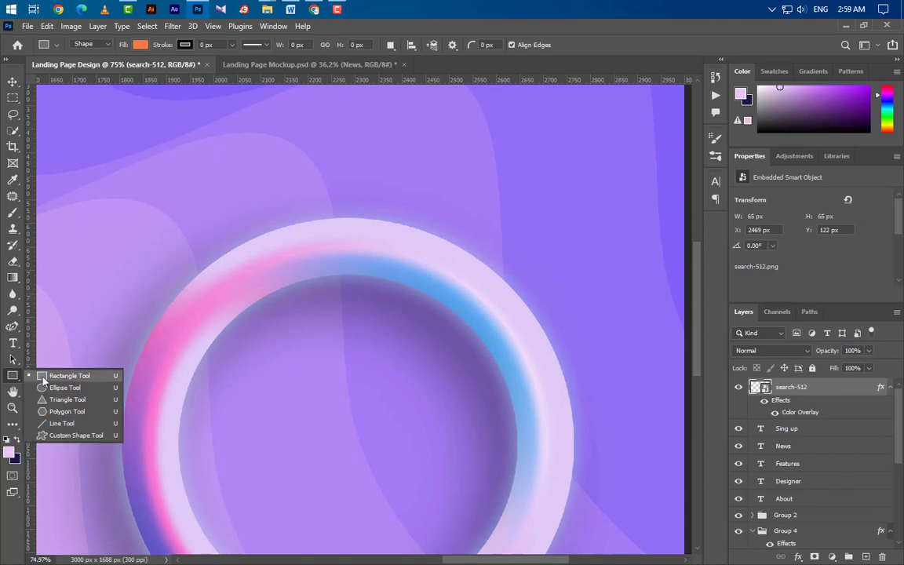
{"action": "left_click", "coordinate": [47, 375]}
{"action": "left_click_drag", "start_coordinate": [622, 276], "coordinate": [630, 288]}
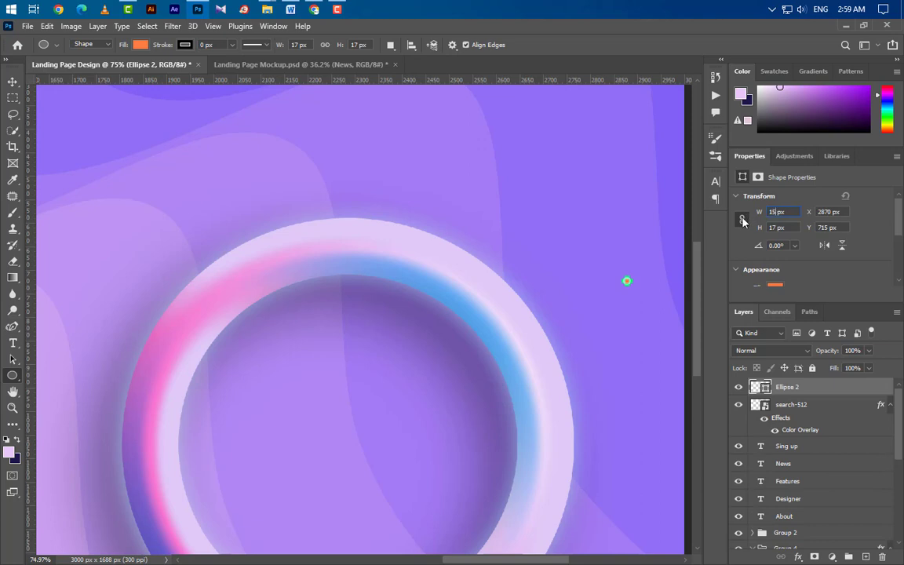
{"action": "double_click", "coordinate": [758, 387]}
{"action": "left_click", "coordinate": [572, 503]}
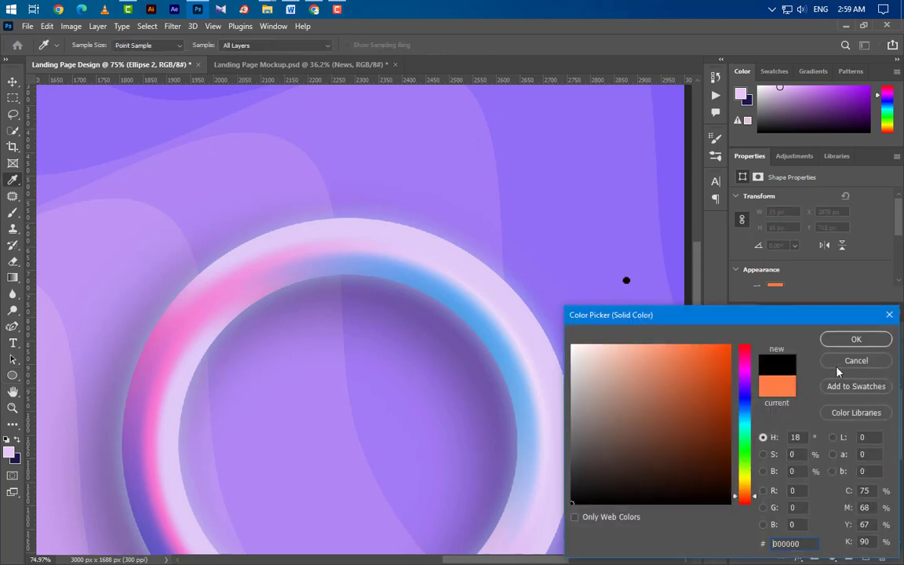
{"action": "key", "text": "Return"}
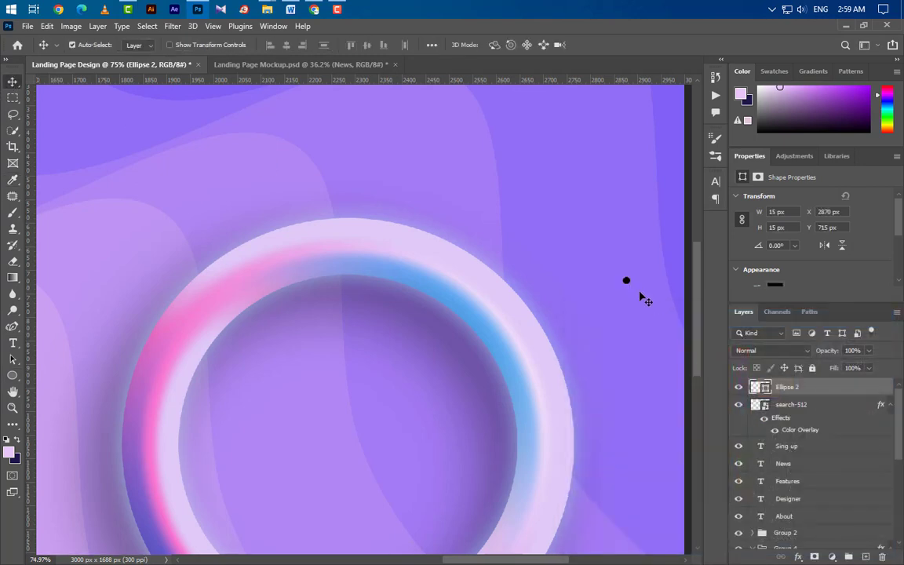
Step: Duplicate the black dot three times straight down in an evenly spaced column, coloring the copies white
{"action": "left_click_drag", "start_coordinate": [626, 280], "coordinate": [626, 303]}
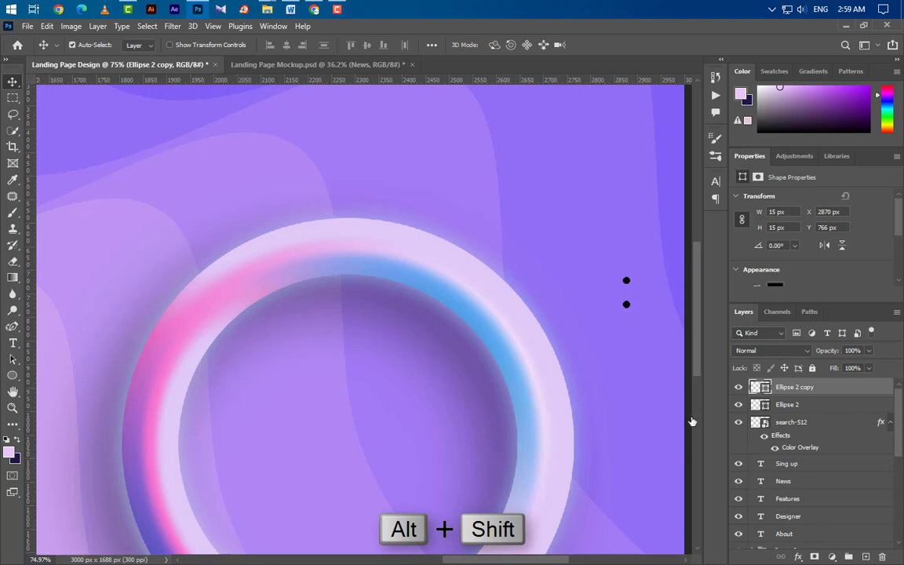
{"action": "left_click", "coordinate": [774, 284]}
{"action": "left_click", "coordinate": [574, 347]}
{"action": "left_click", "coordinate": [857, 339]}
{"action": "left_click_drag", "start_coordinate": [626, 309], "coordinate": [627, 353]}
Step: Group the four dot layers and center the group vertically on the page
{"action": "left_click", "coordinate": [796, 404], "text": "shift"}
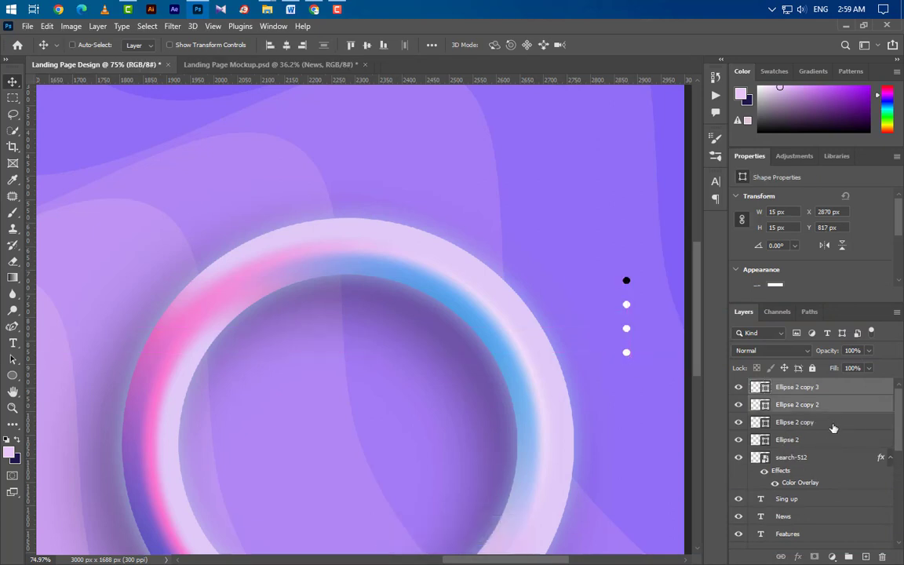
{"action": "left_click", "coordinate": [794, 422], "text": "shift"}
{"action": "left_click", "coordinate": [786, 439], "text": "shift"}
{"action": "left_click", "coordinate": [849, 555]}
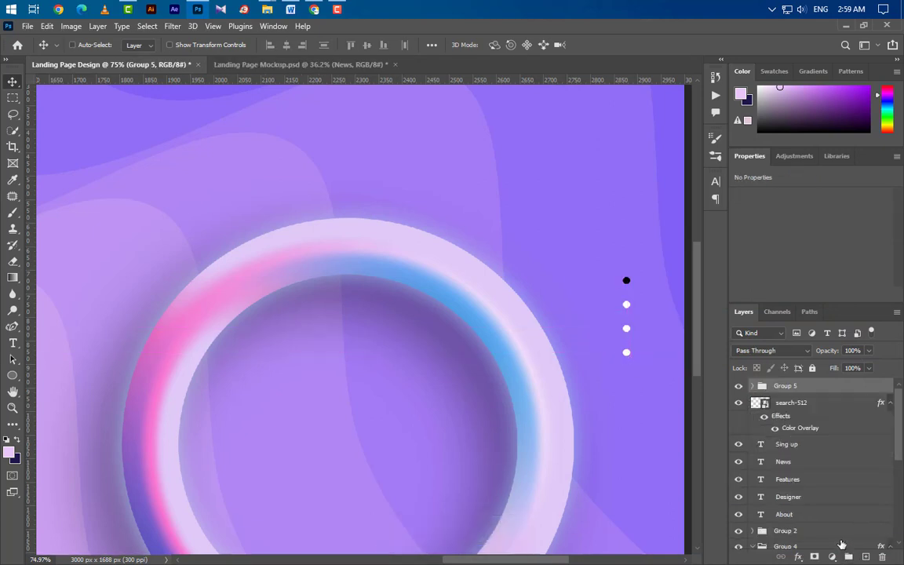
{"action": "key", "text": "ctrl+a"}
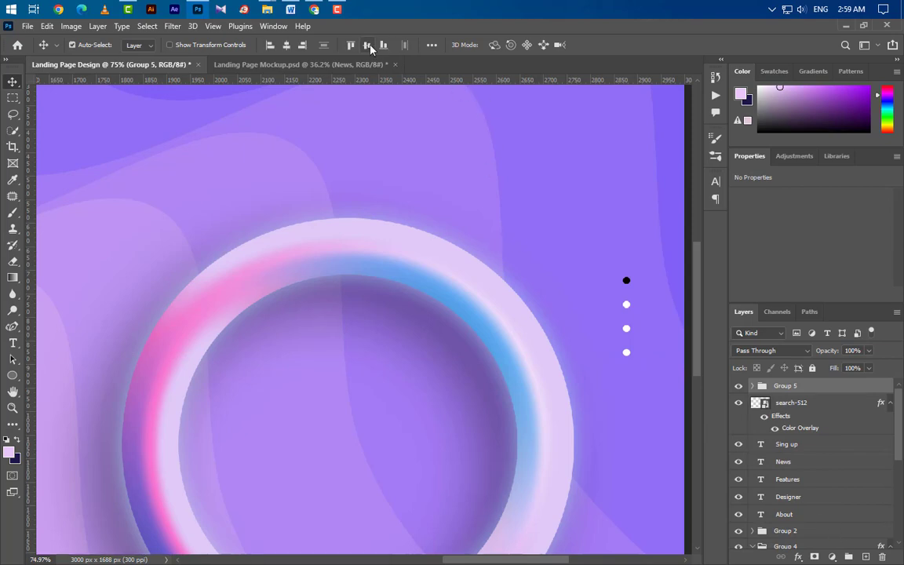
{"action": "left_click", "coordinate": [369, 45]}
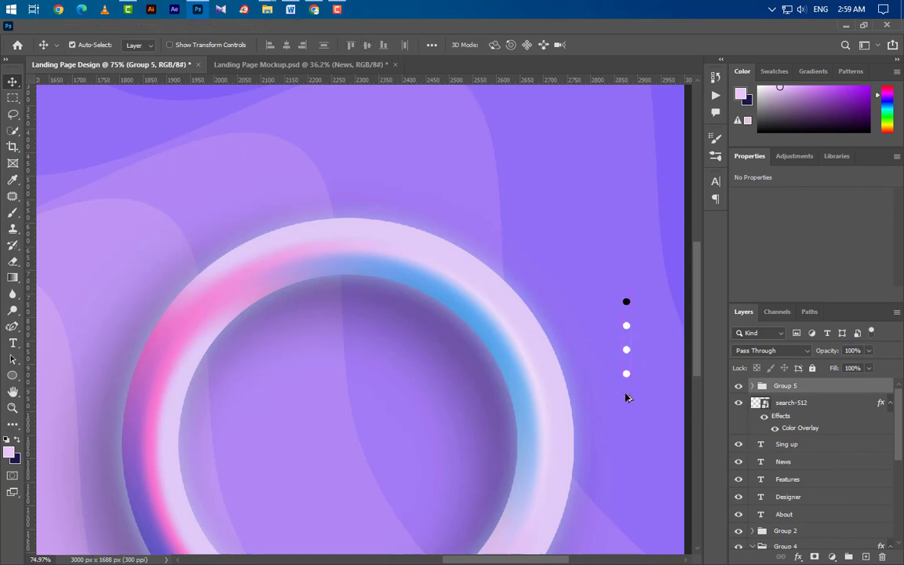
Step: Add a text line reading "4K - Layout" near the page's lower edge, between the social icons and the large ring
{"action": "scroll", "coordinate": [562, 345], "scroll_direction": "down", "scroll_amount": 3}
{"action": "scroll", "coordinate": [604, 324], "scroll_direction": "down", "scroll_amount": 3}
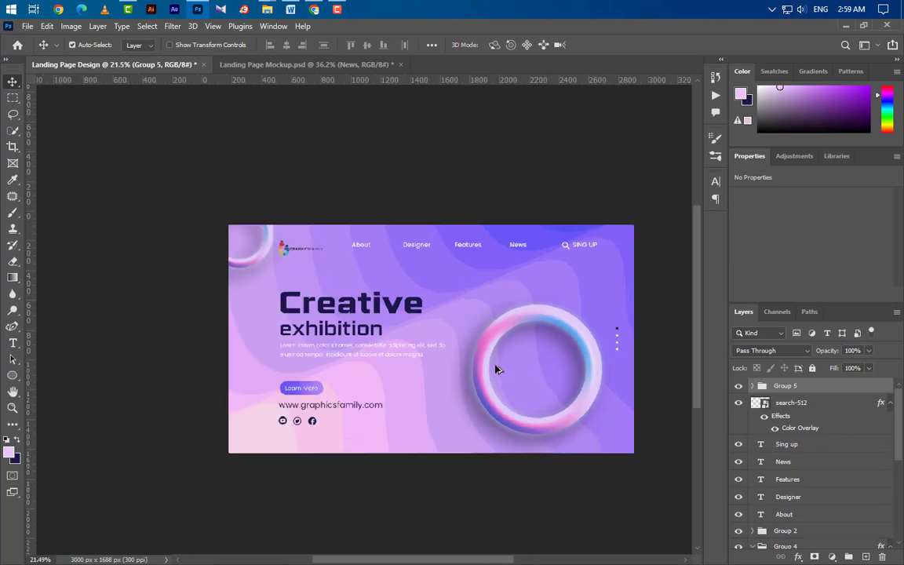
{"action": "scroll", "coordinate": [494, 367], "scroll_direction": "up", "scroll_amount": 1}
{"action": "scroll", "coordinate": [374, 465], "scroll_direction": "up", "scroll_amount": 2}
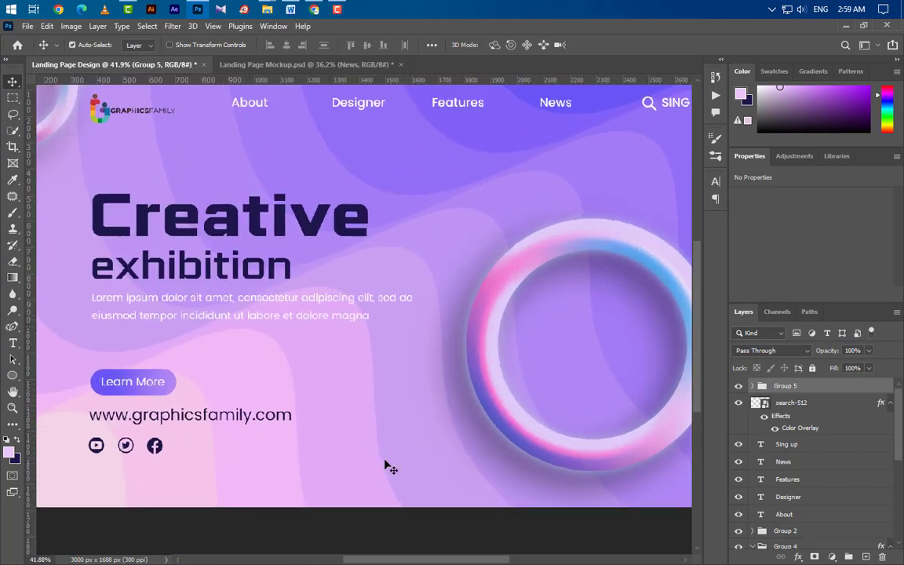
{"action": "key", "text": "t"}
{"action": "left_click", "coordinate": [316, 468]}
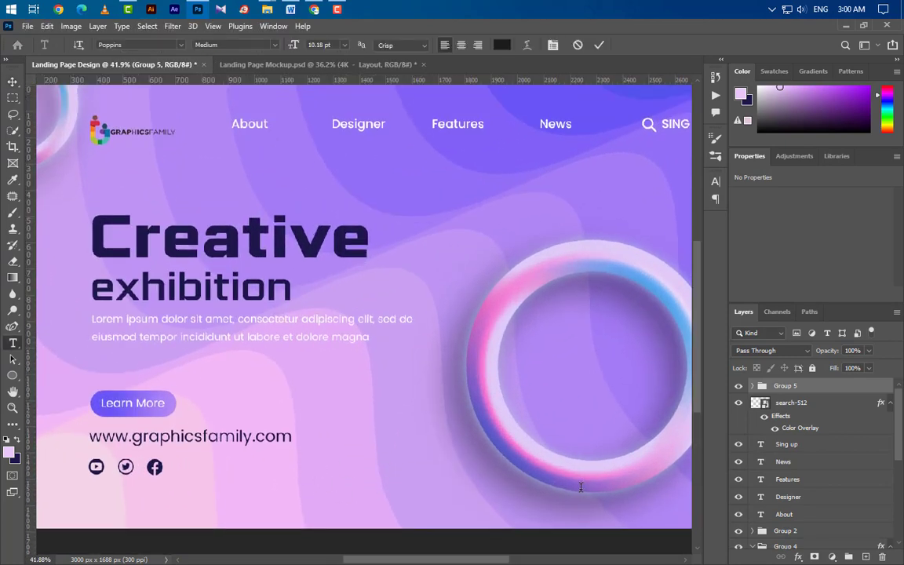
{"action": "type", "text": "4"}
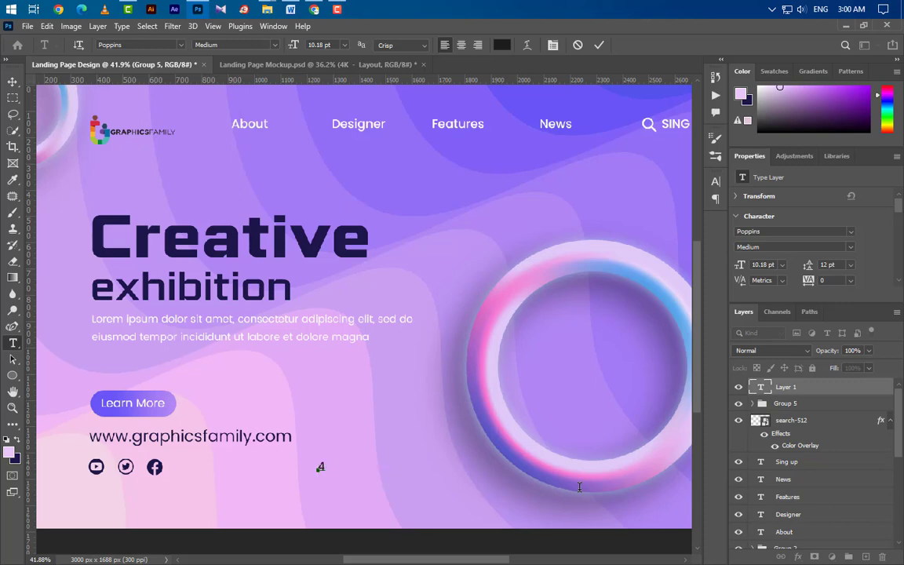
{"action": "type", "text": "K"}
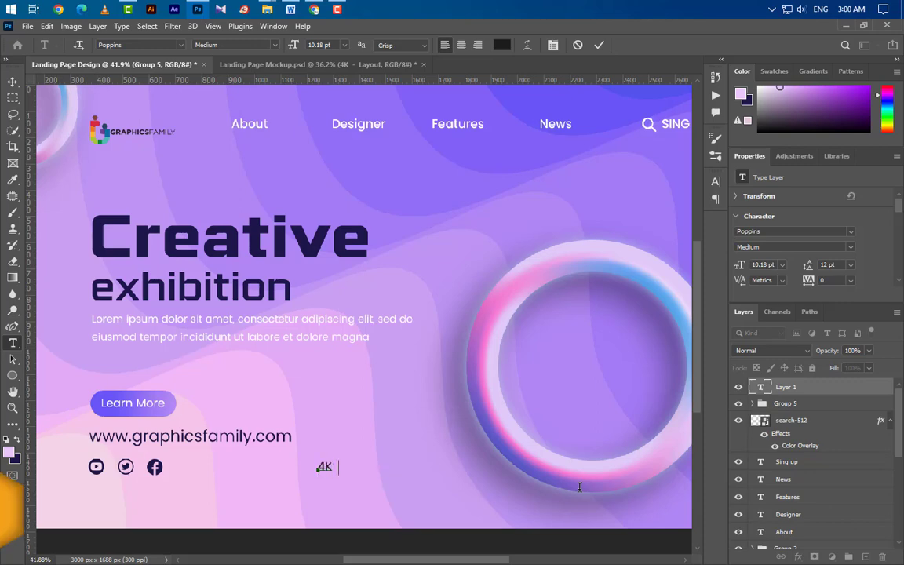
{"action": "type", "text": " -"}
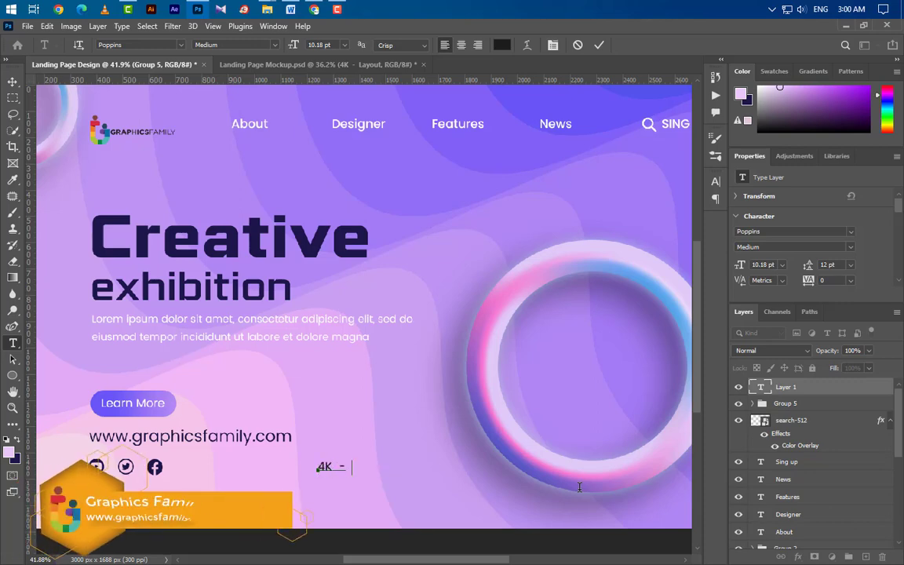
{"action": "type", "text": " Layout"}
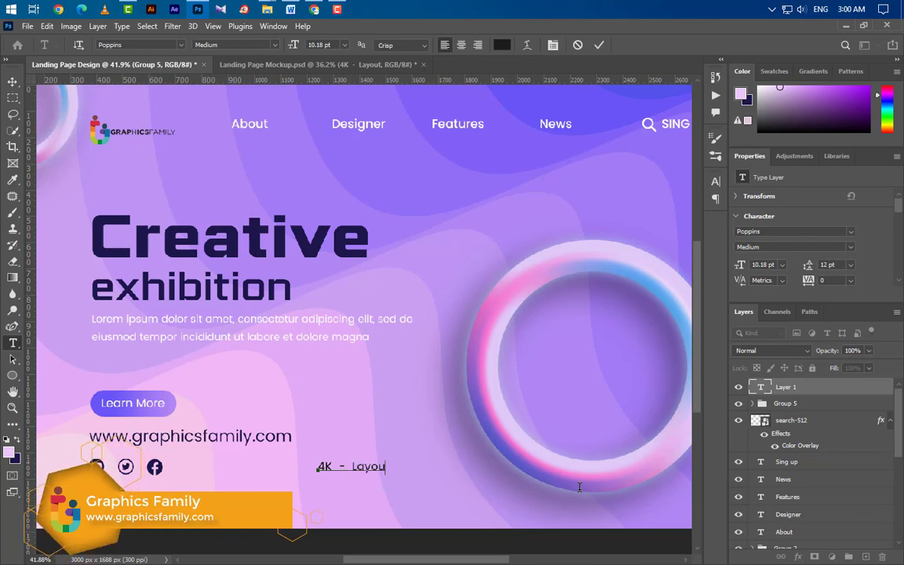
{"action": "left_click", "coordinate": [599, 44]}
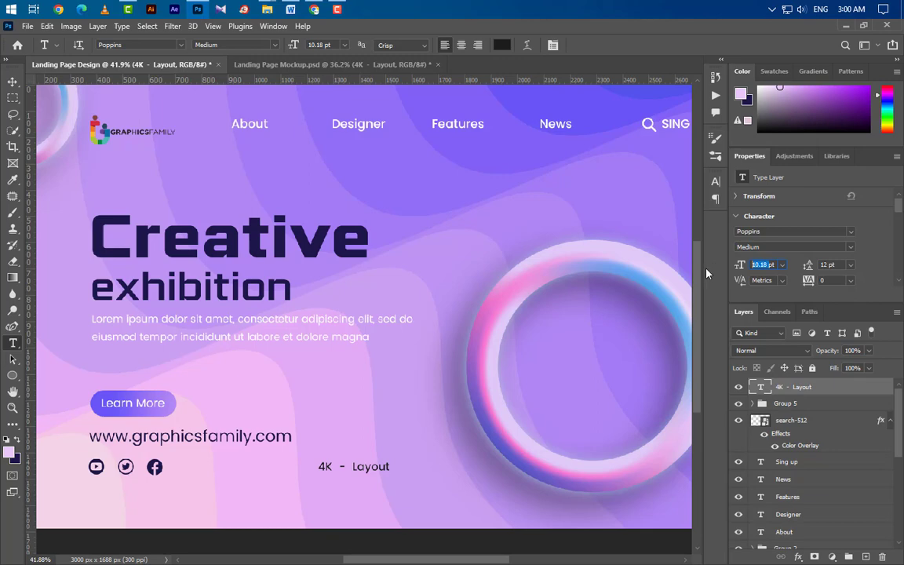
Step: Set the "4K - Layout" text size to 15.6 pt and shift it slightly down in line with the social icons
{"action": "type", "text": "15.6"}
{"action": "key", "text": "Return"}
{"action": "left_click", "coordinate": [12, 80]}
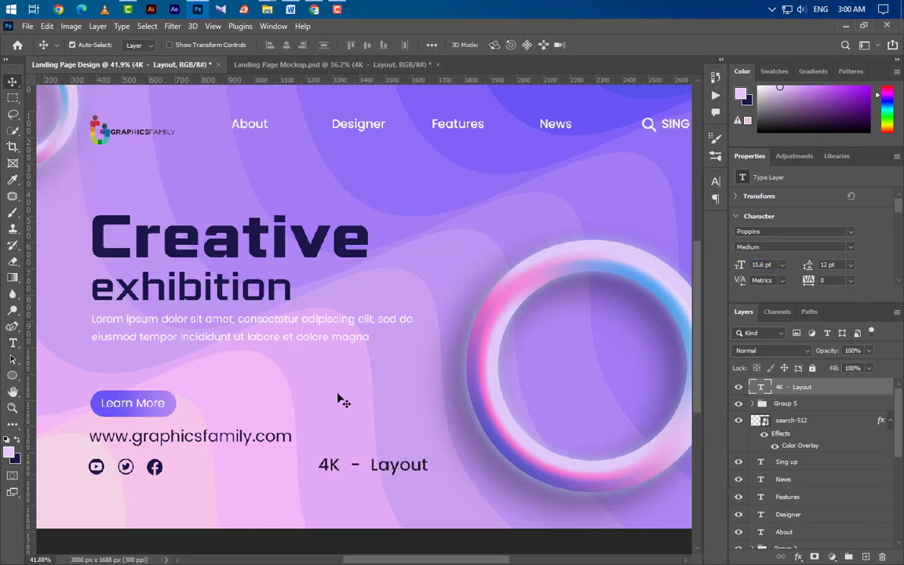
{"action": "left_click_drag", "start_coordinate": [384, 471], "coordinate": [382, 475]}
{"action": "scroll", "coordinate": [288, 422], "scroll_direction": "down", "scroll_amount": 3}
{"action": "scroll", "coordinate": [337, 418], "scroll_direction": "up", "scroll_amount": 2}
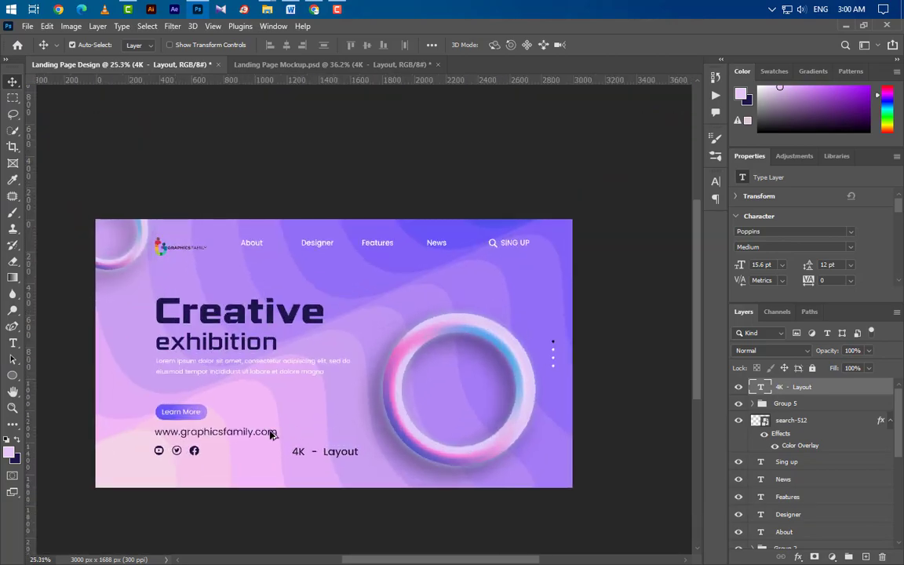